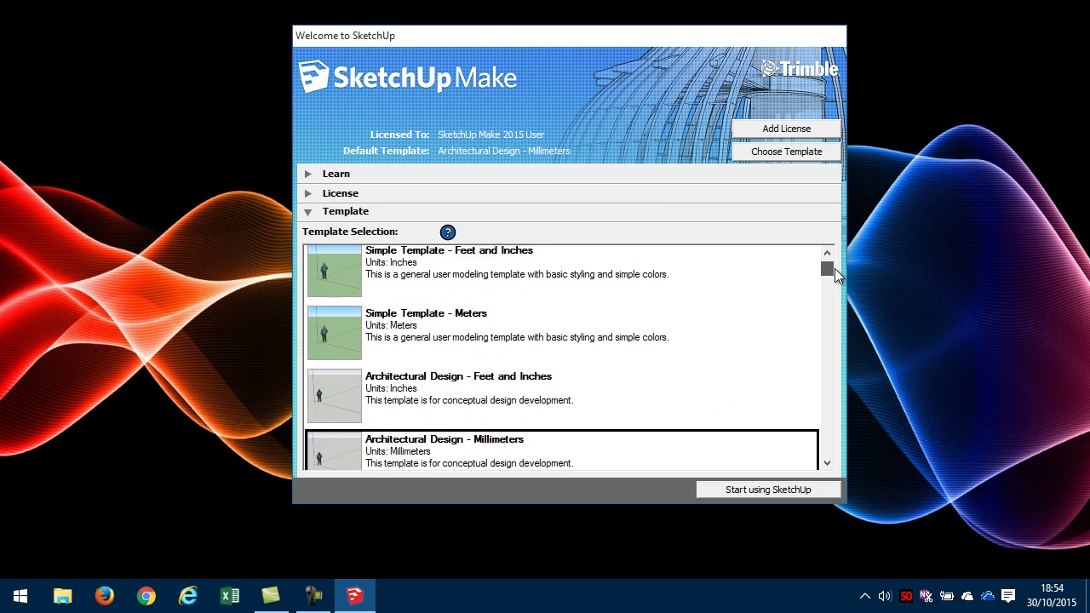
Start a new model with the Architectural Design - Millimeters template
scroll(776, 343, "down", 1)
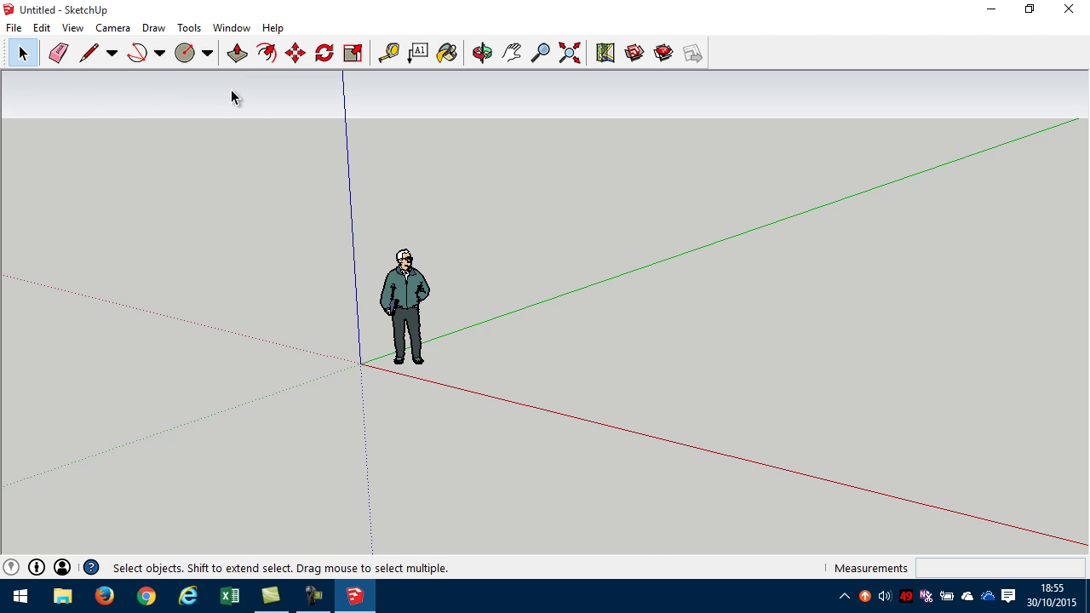
Hide the Getting Started toolbar and show the Large Tool Set instead
left_click(74, 31)
left_click(55, 48)
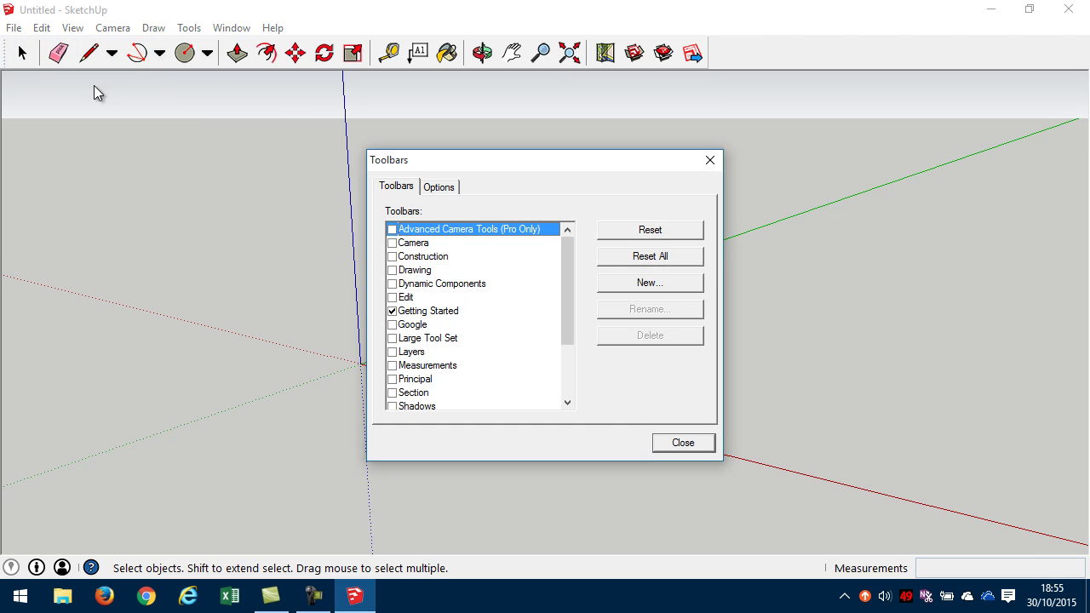
left_click(391, 313)
left_click(392, 339)
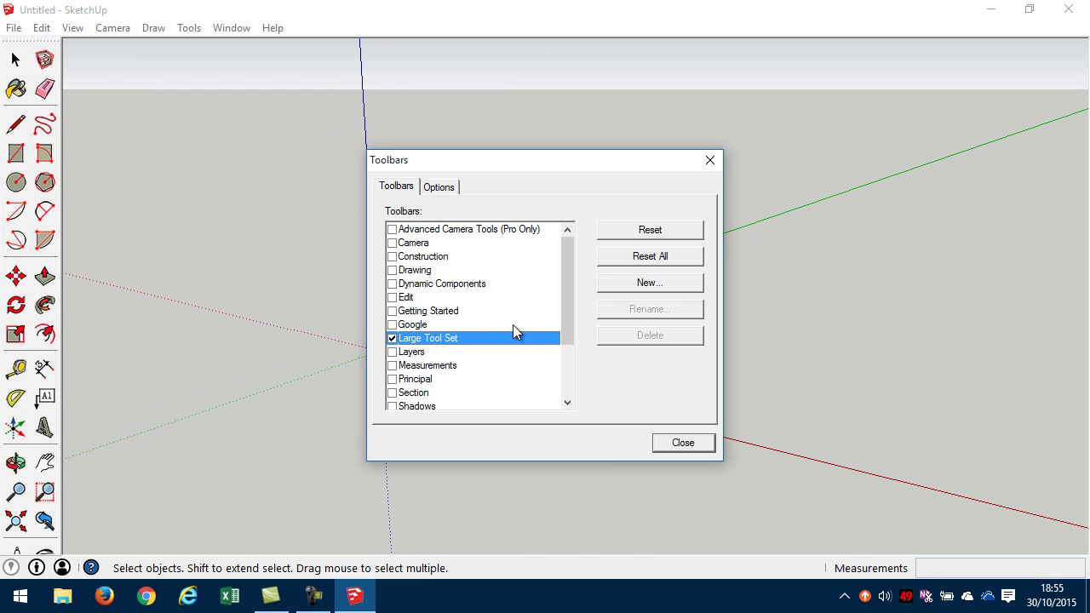
Show the Warehouse, Views and Styles toolbars as well, and leave the toolbar settings
left_click_drag(566, 272, 577, 349)
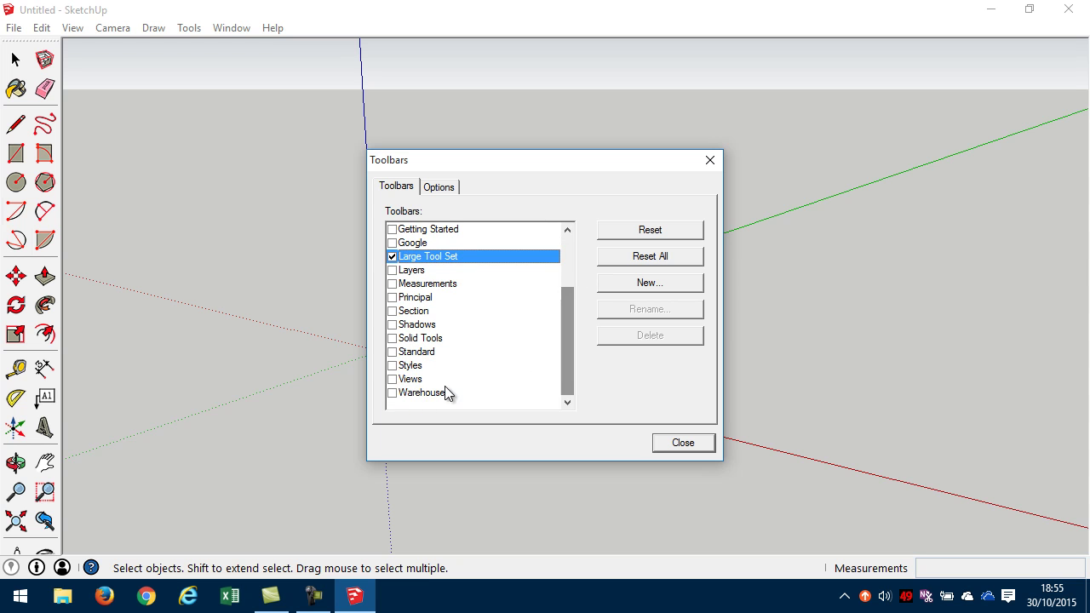
left_click(393, 394)
left_click(393, 380)
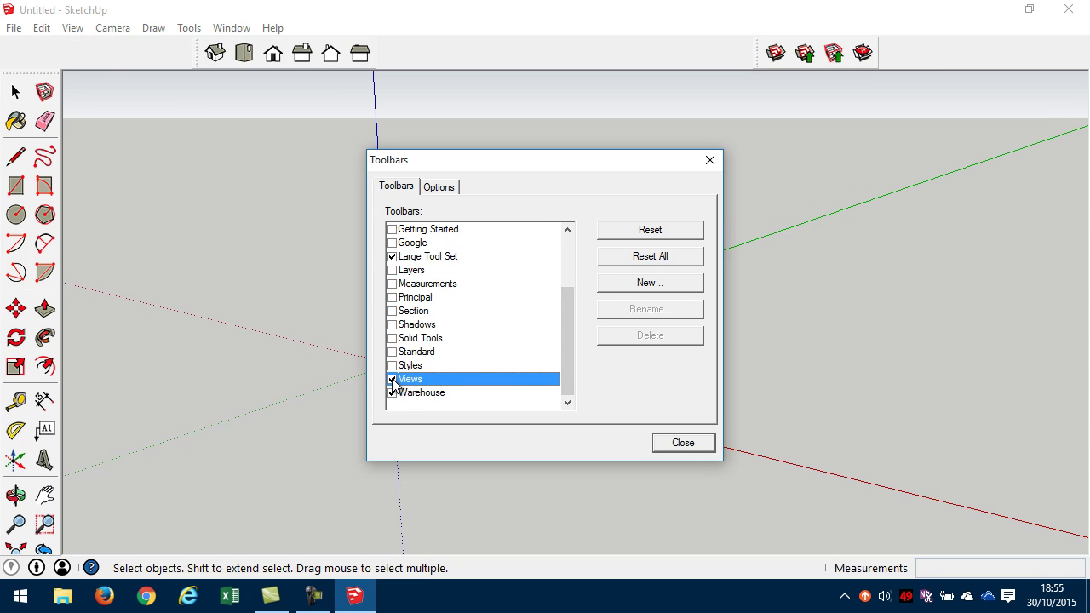
left_click(393, 366)
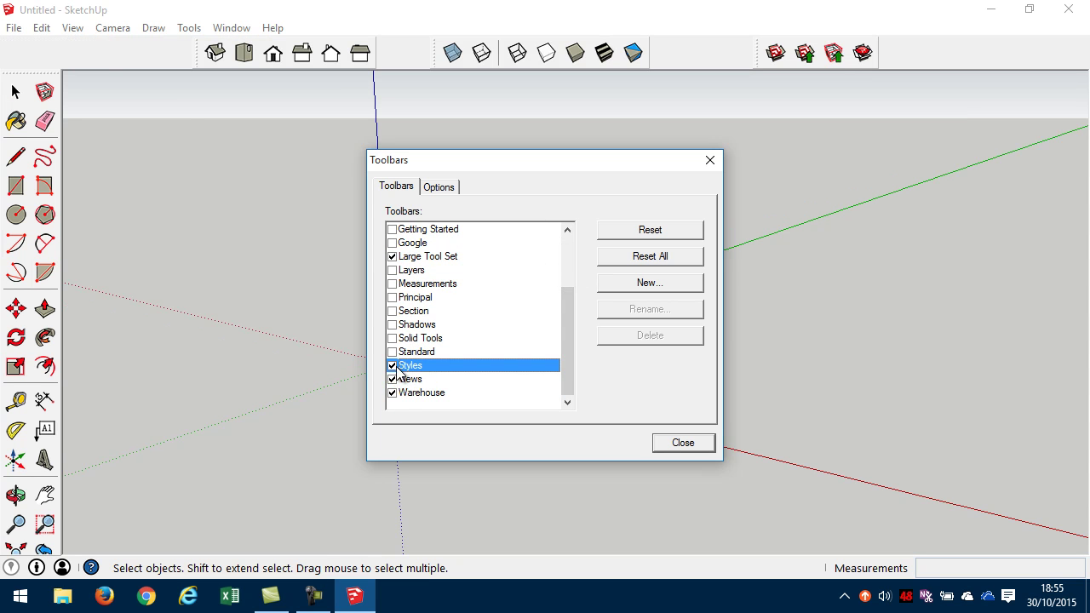
left_click(683, 444)
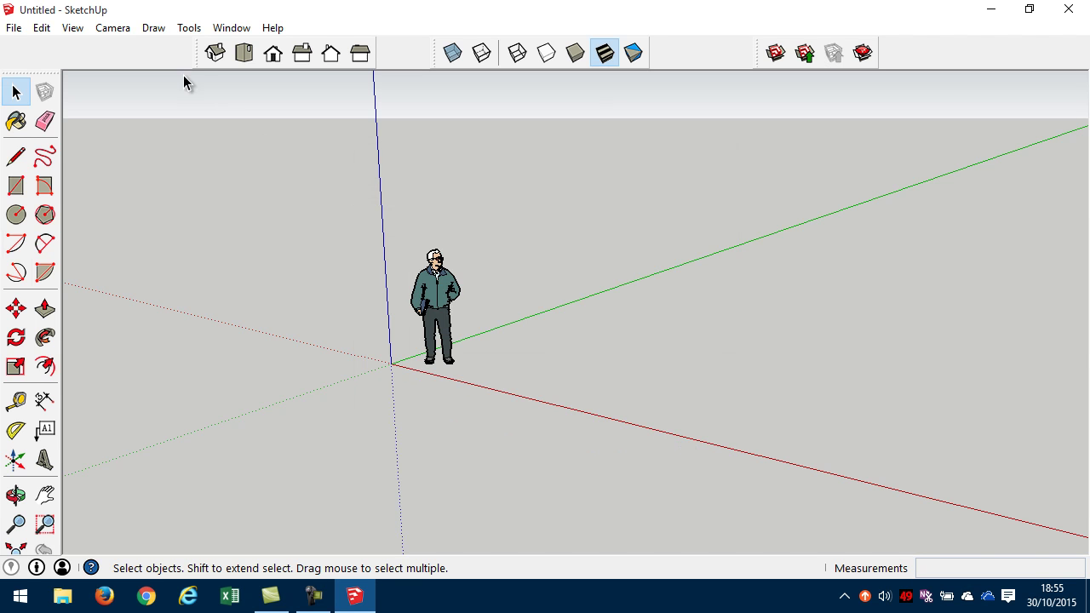
Rearrange the Views, Styles and Warehouse toolbars into a single row above the drawing area
left_click_drag(196, 51, 214, 83)
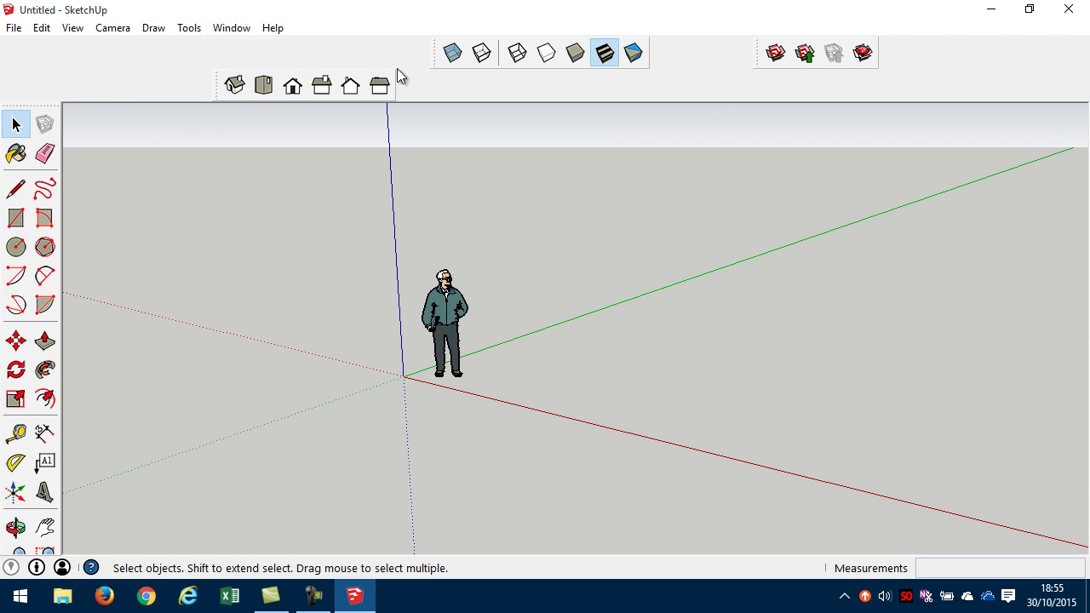
mouse_move(758, 53)
left_mouse_down()
mouse_move(748, 49)
mouse_move(746, 114)
mouse_move(745, 70)
left_mouse_up()
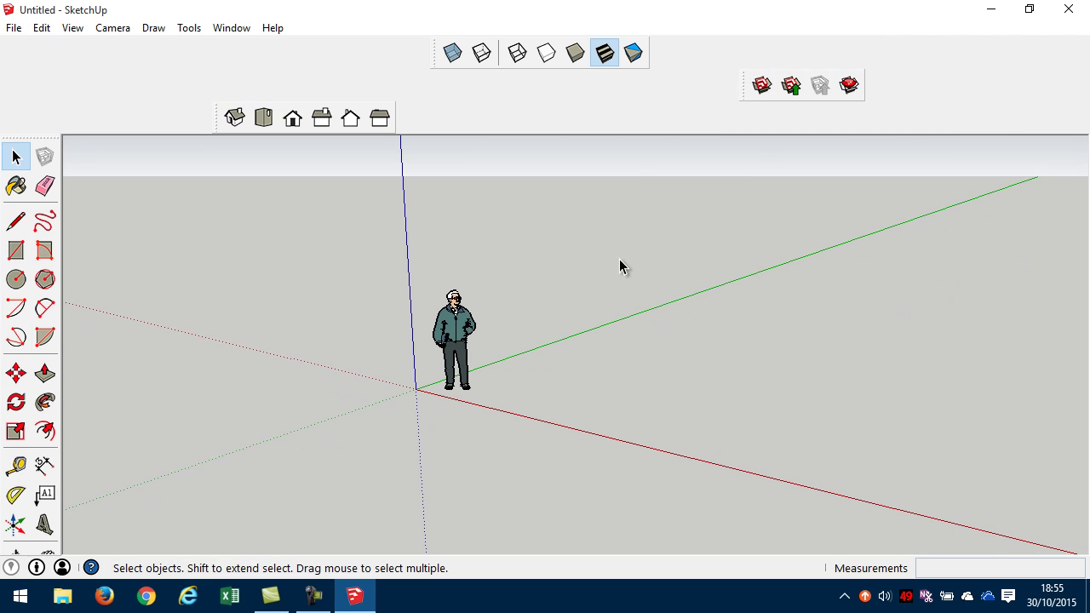
left_click_drag(218, 120, 189, 38)
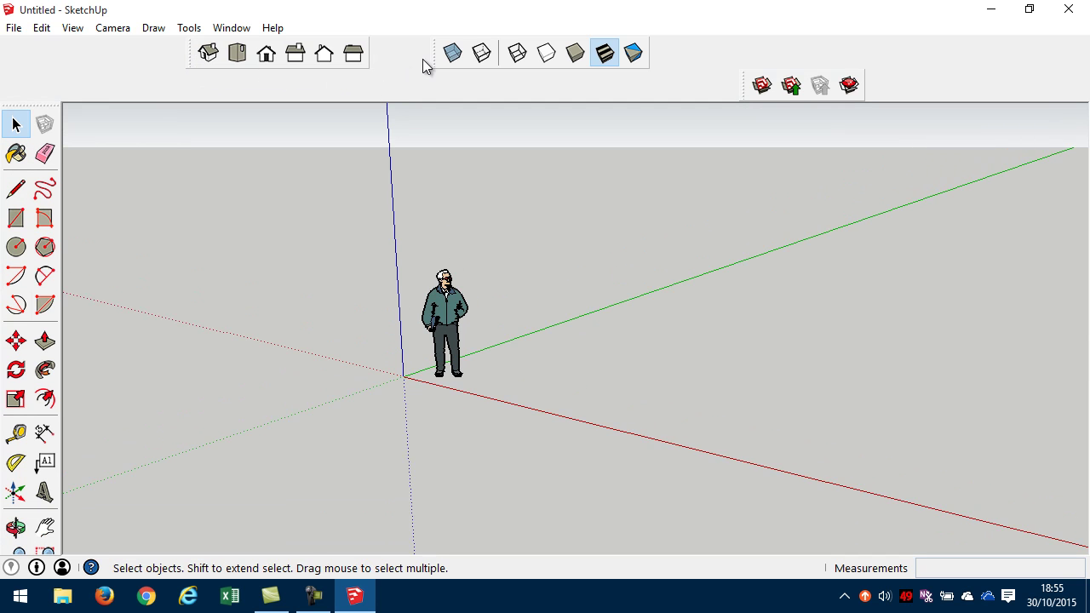
left_click_drag(434, 53, 412, 54)
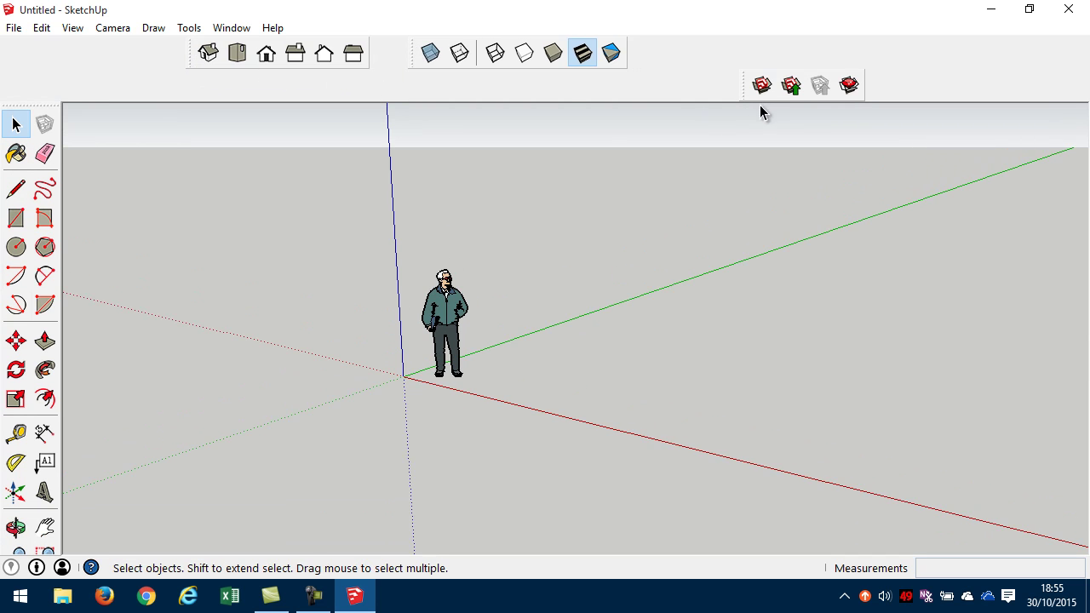
left_click_drag(744, 85, 732, 50)
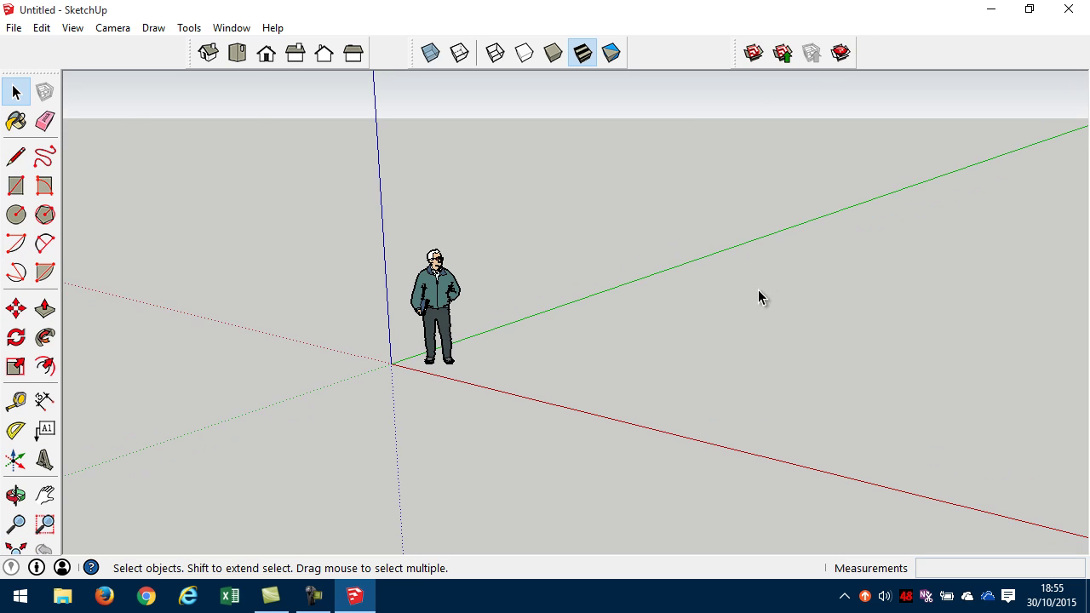
Review the Instructor's guidance for the Select, Line and Rectangle tools and close it
left_click(231, 28)
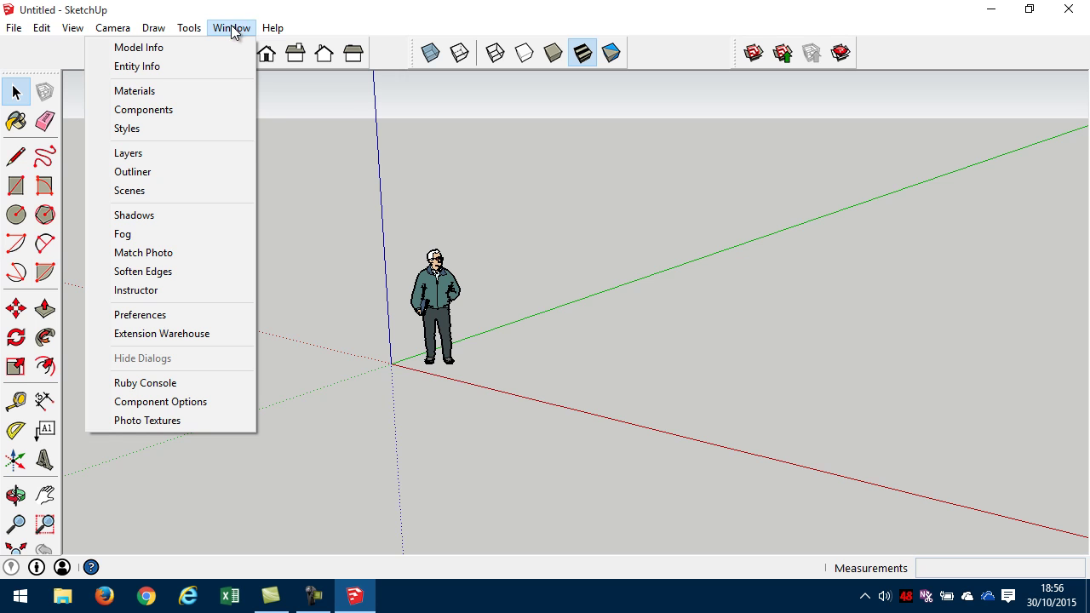
left_click(158, 290)
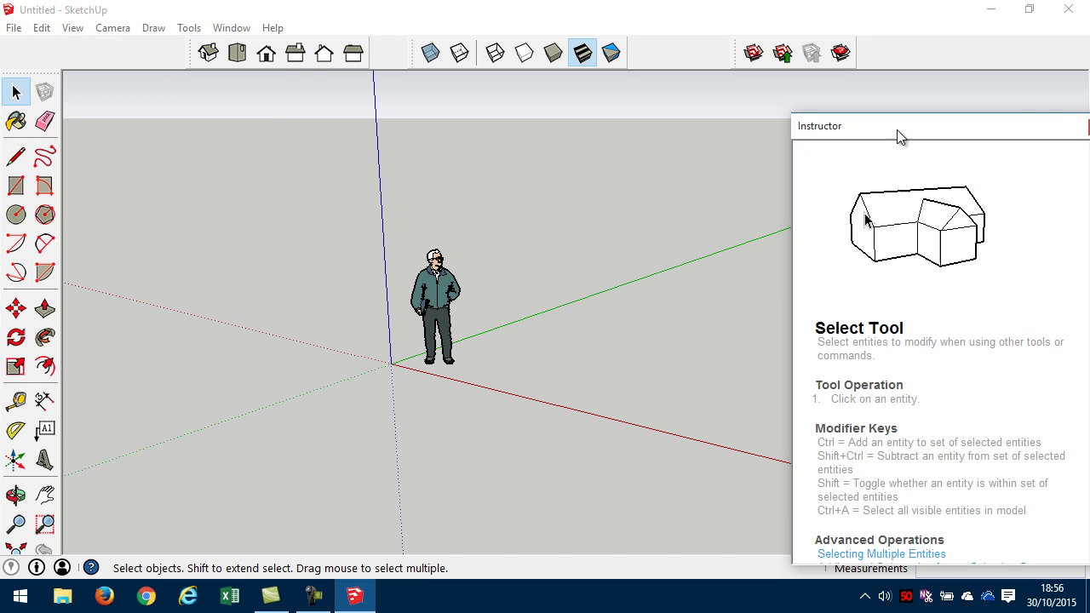
left_click_drag(925, 129, 862, 89)
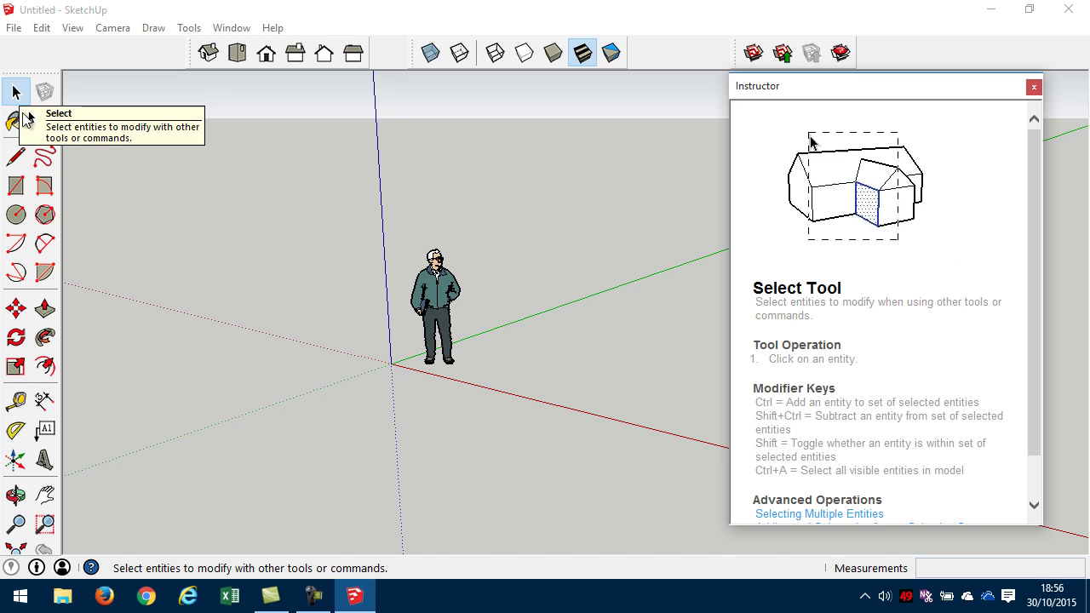
left_click(16, 156)
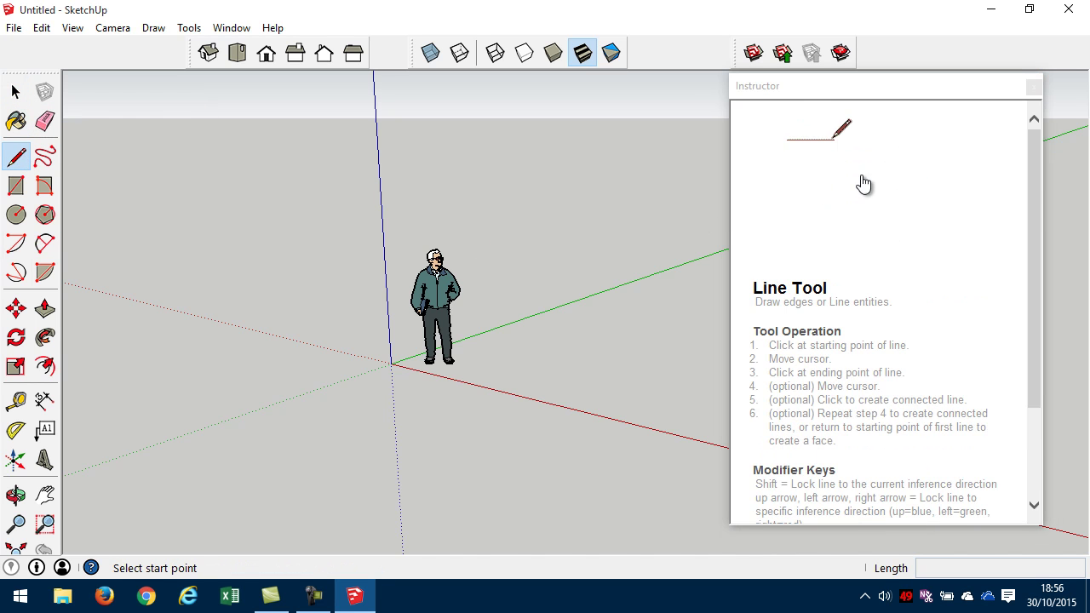
mouse_move(1033, 190)
left_mouse_down()
mouse_move(1053, 313)
mouse_move(1047, 179)
left_mouse_up()
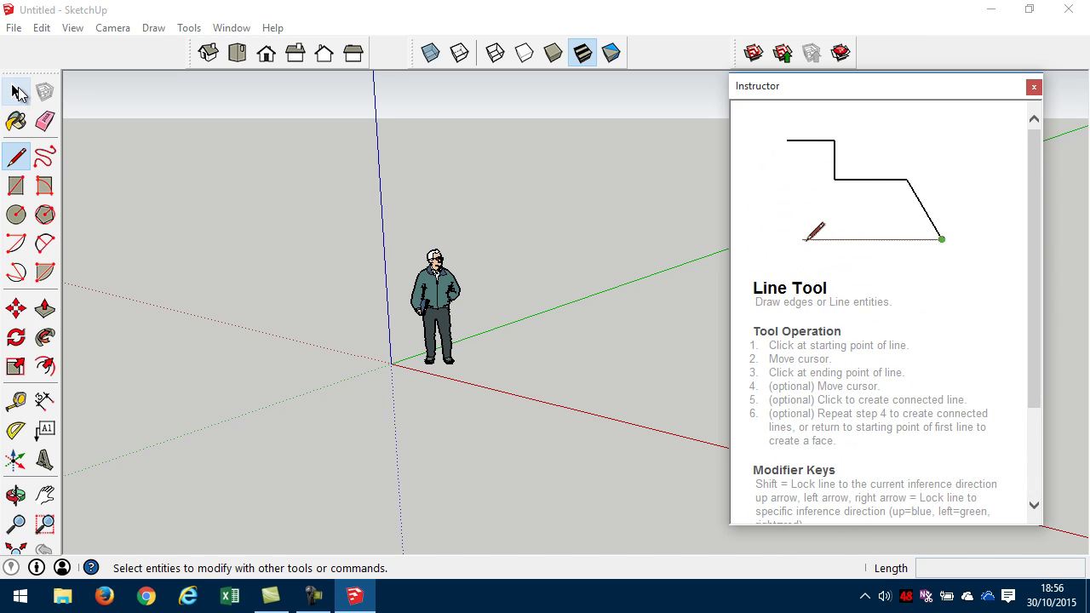
left_click(19, 185)
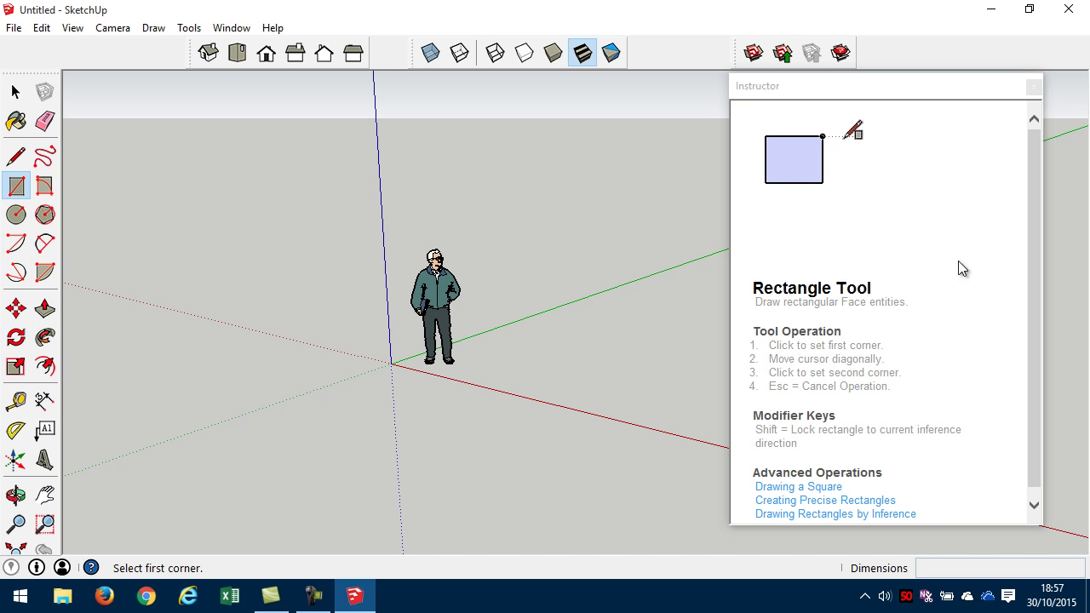
left_click(1033, 87)
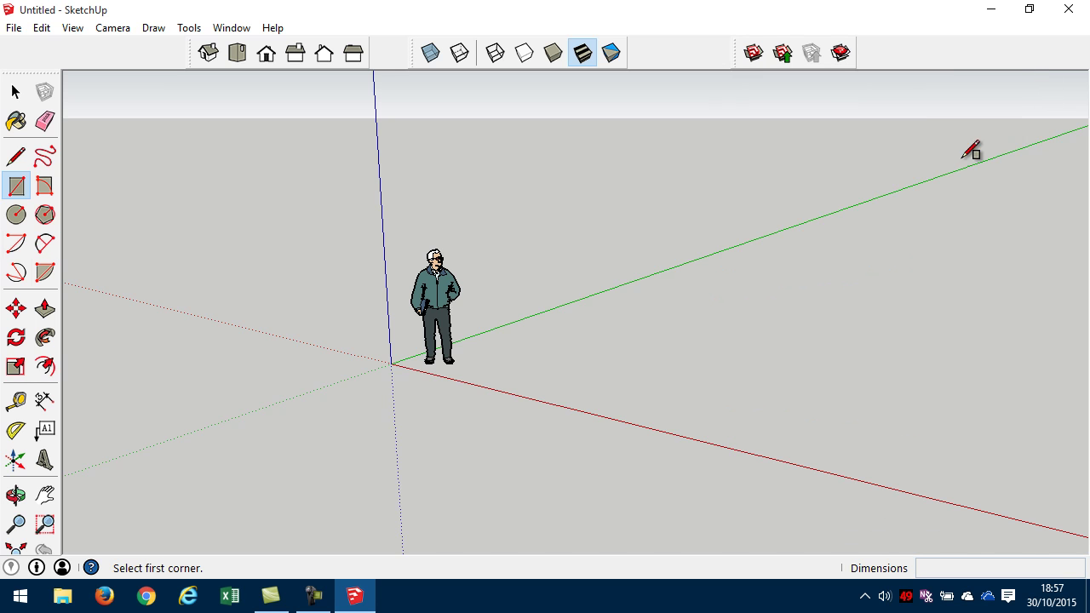
Draw a 500 by 500 mm square on the ground beside the figure with the Rectangle tool
middle_click_drag(578, 258, 509, 372)
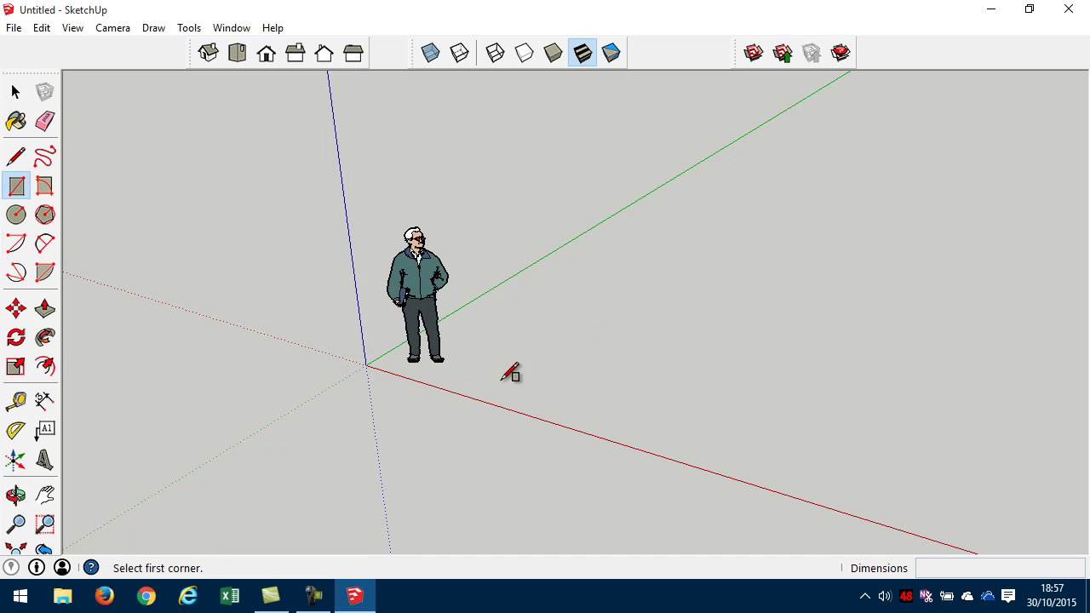
scroll(509, 372, "up", 4)
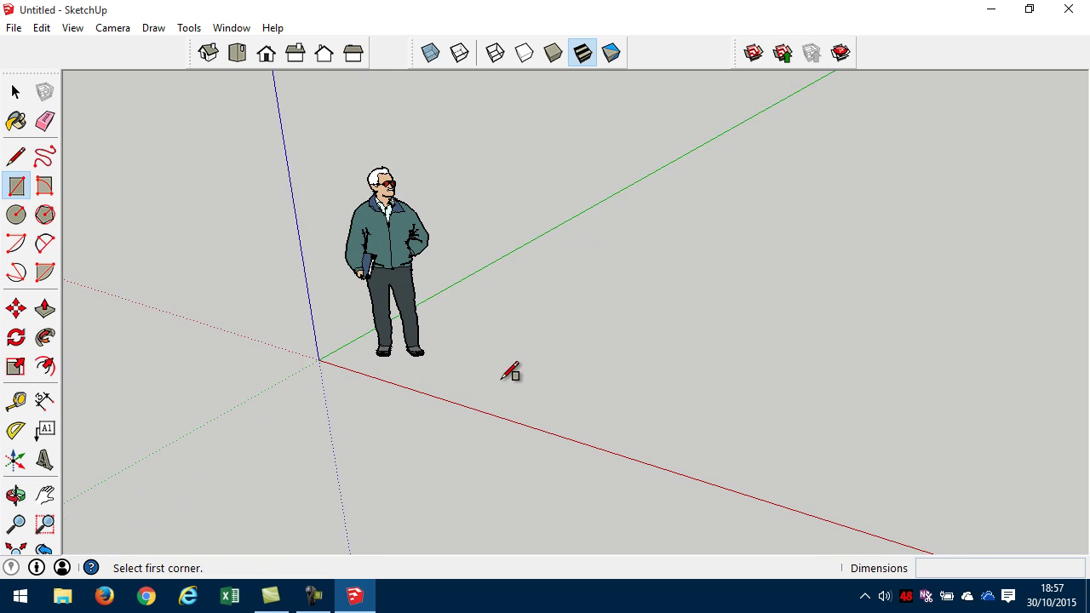
left_click(439, 369)
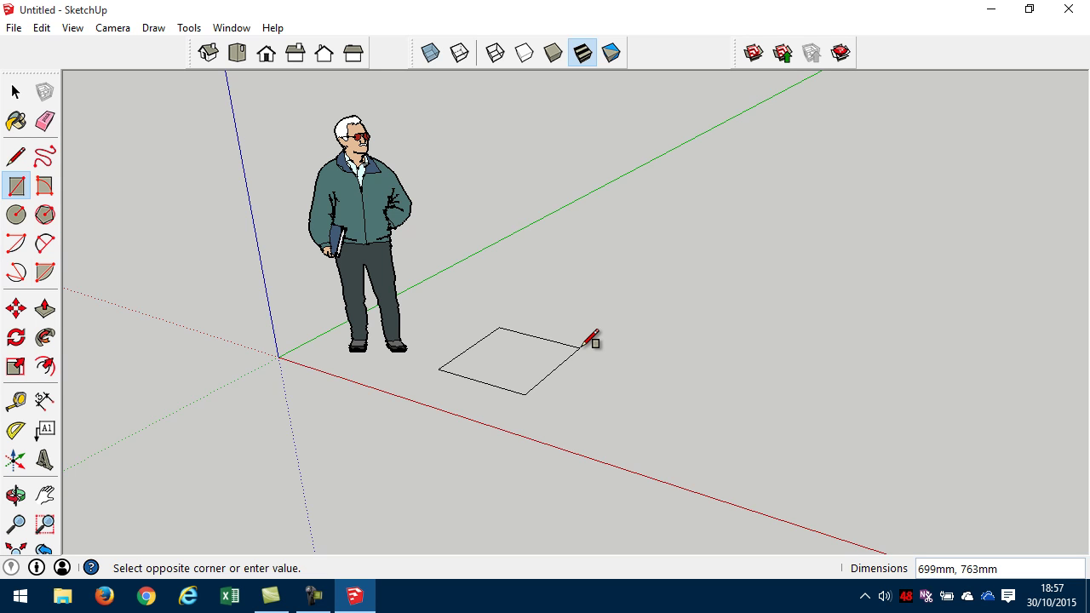
type("500")
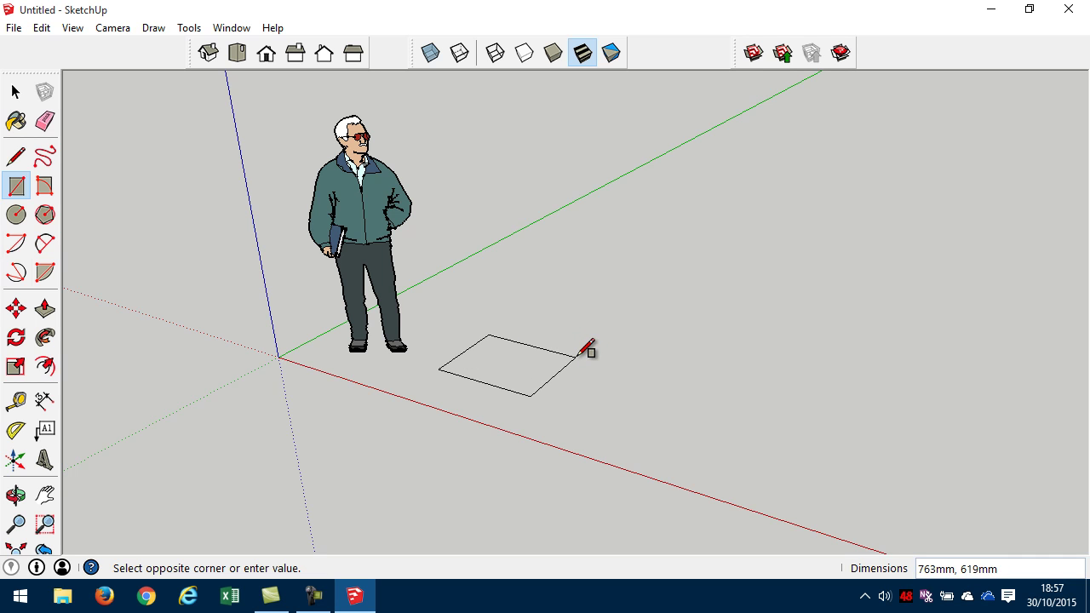
type("500,500")
key("Return")
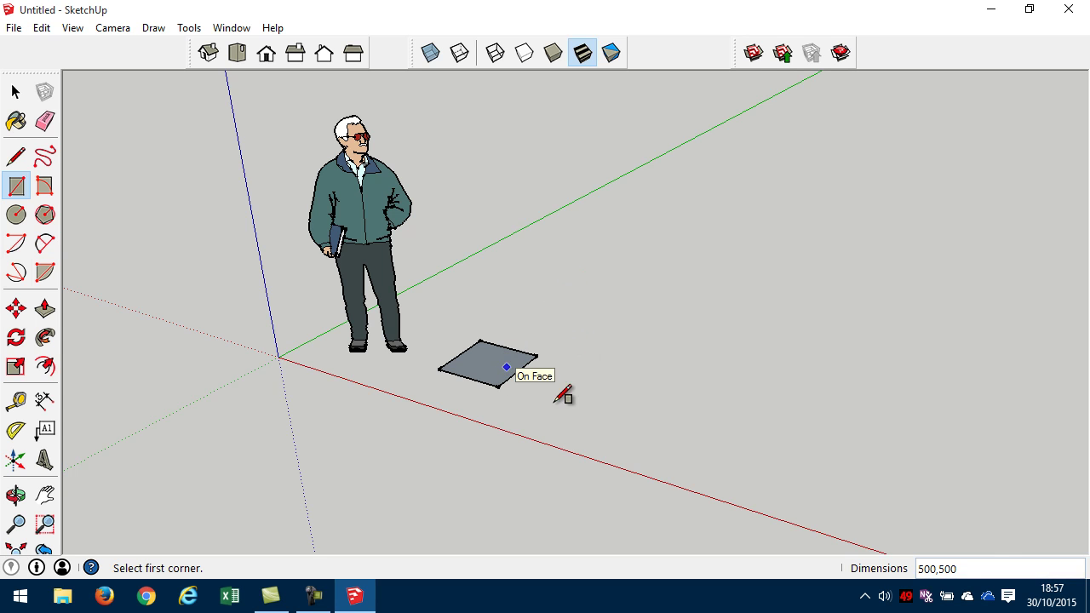
Push/Pull the square upwards into a box 900 mm high
left_click(46, 310)
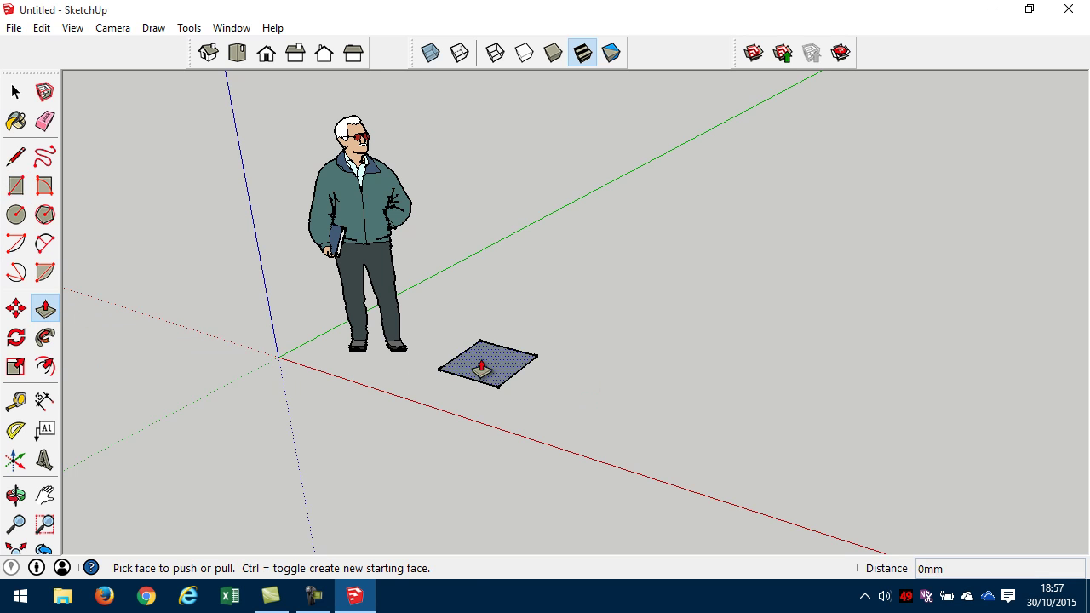
left_click_drag(485, 370, 469, 250)
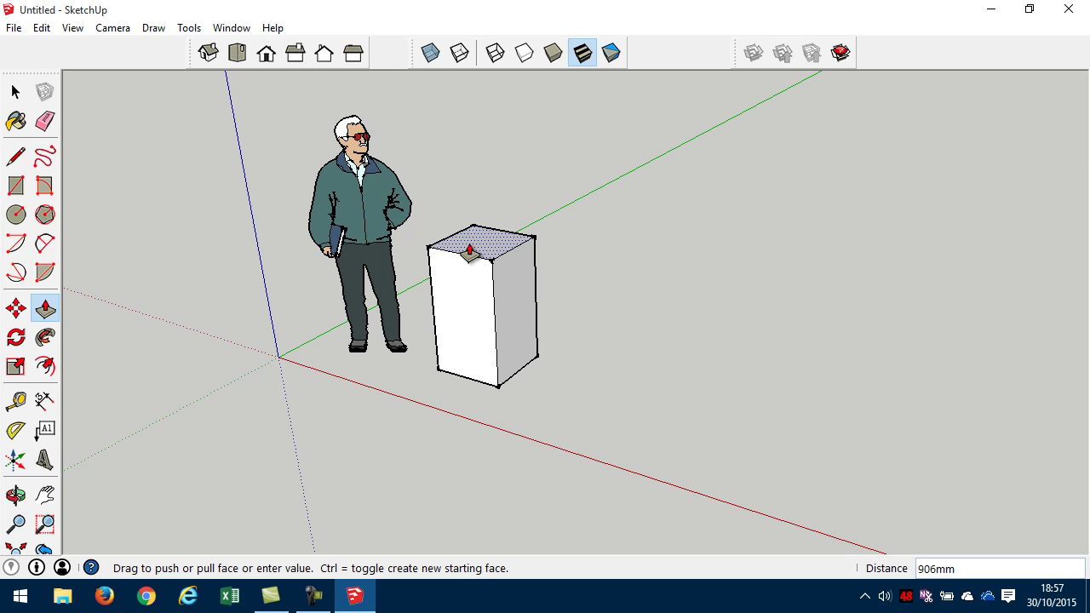
left_click_drag(469, 252, 469, 252)
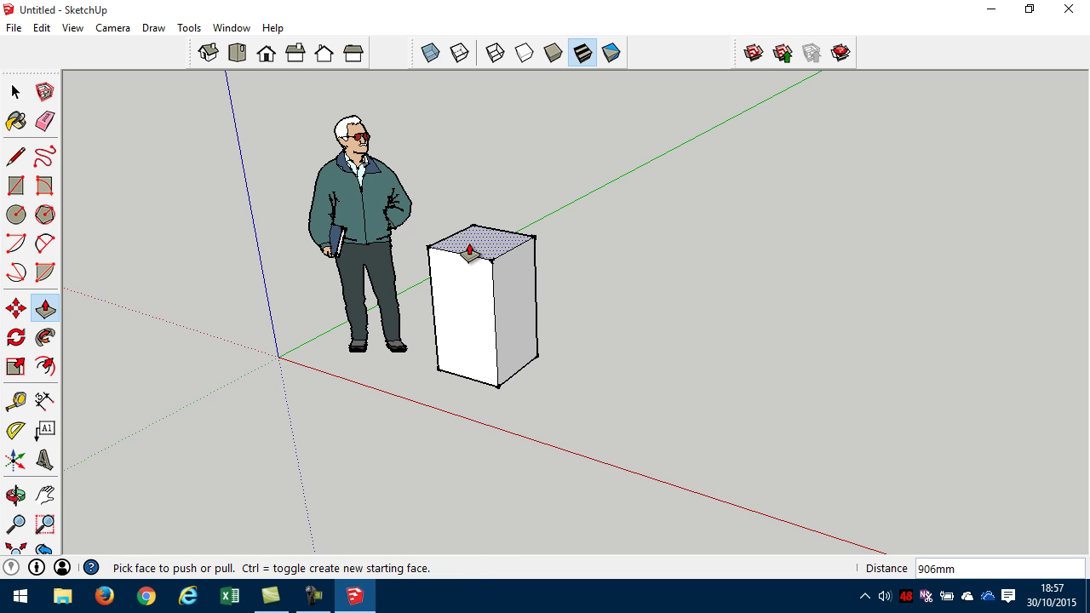
key("Return")
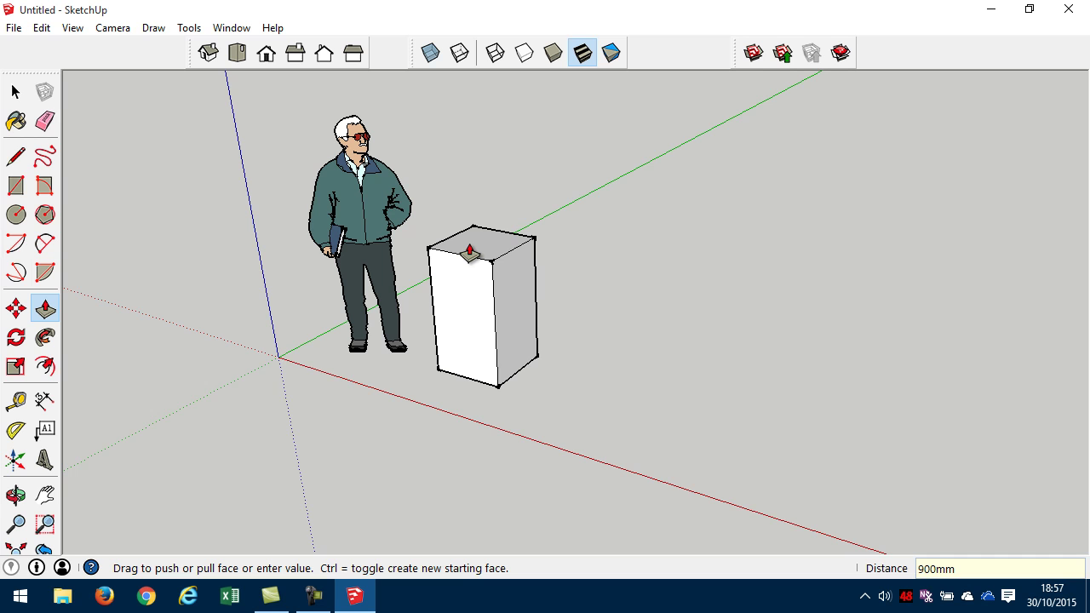
Select all connected faces and edges of the box and make them a group
left_click(16, 92)
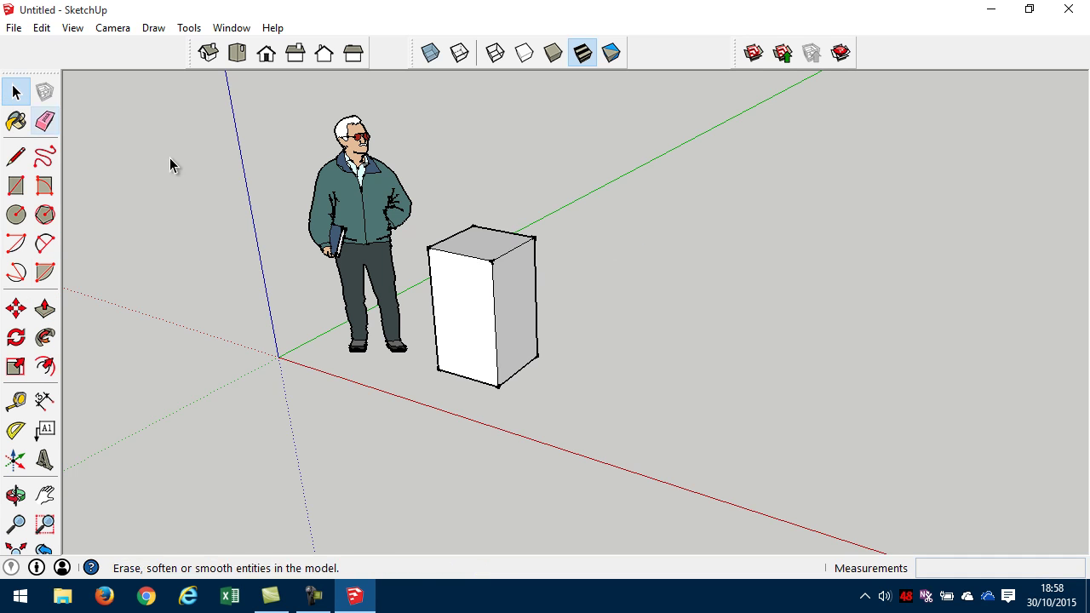
triple_click(480, 302)
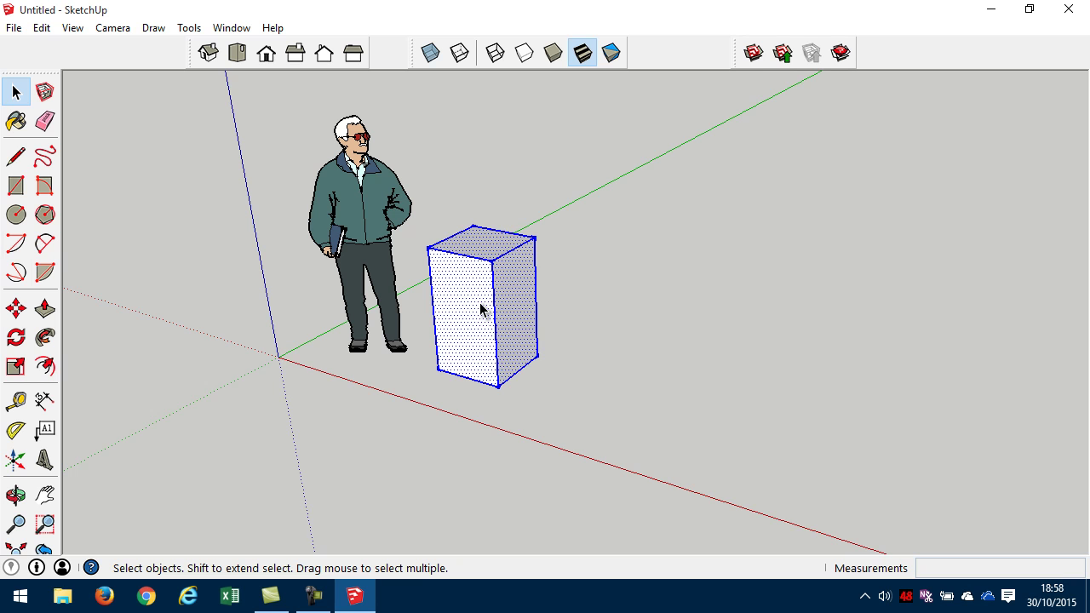
left_click(43, 29)
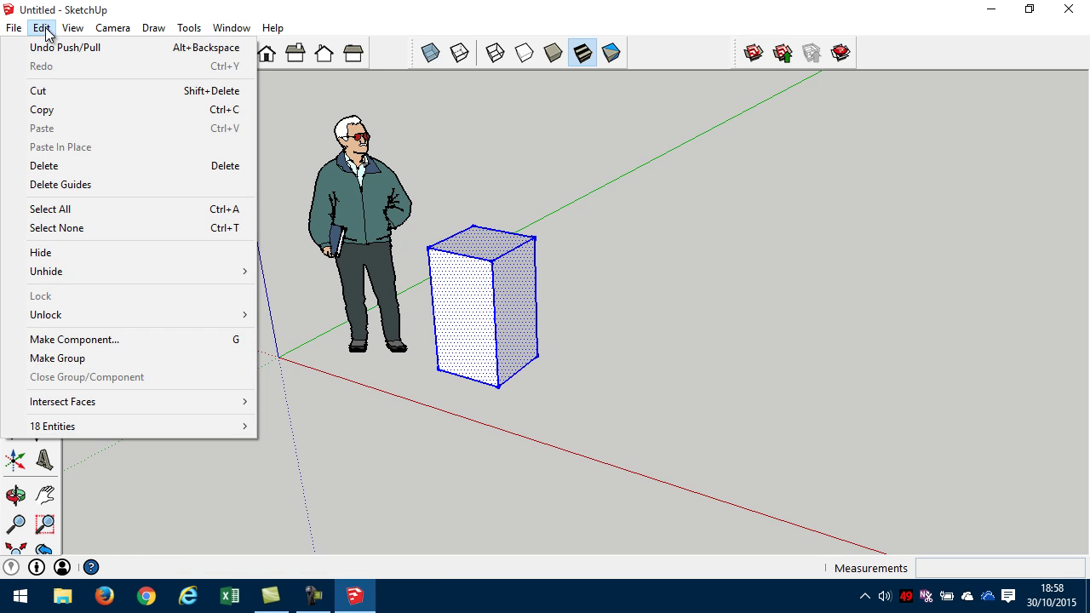
left_click(70, 368)
left_click(630, 390)
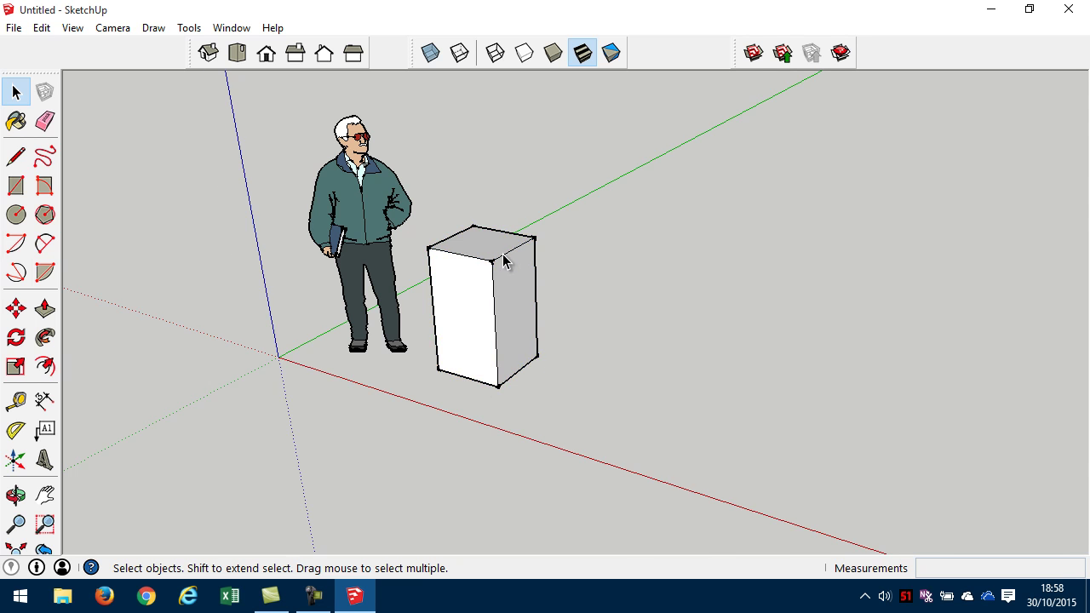
Draw a 300 by 300 mm square on the top face of the box with the Rectangle tool
scroll(503, 243, "up", 5)
middle_click_drag(504, 353, 497, 394)
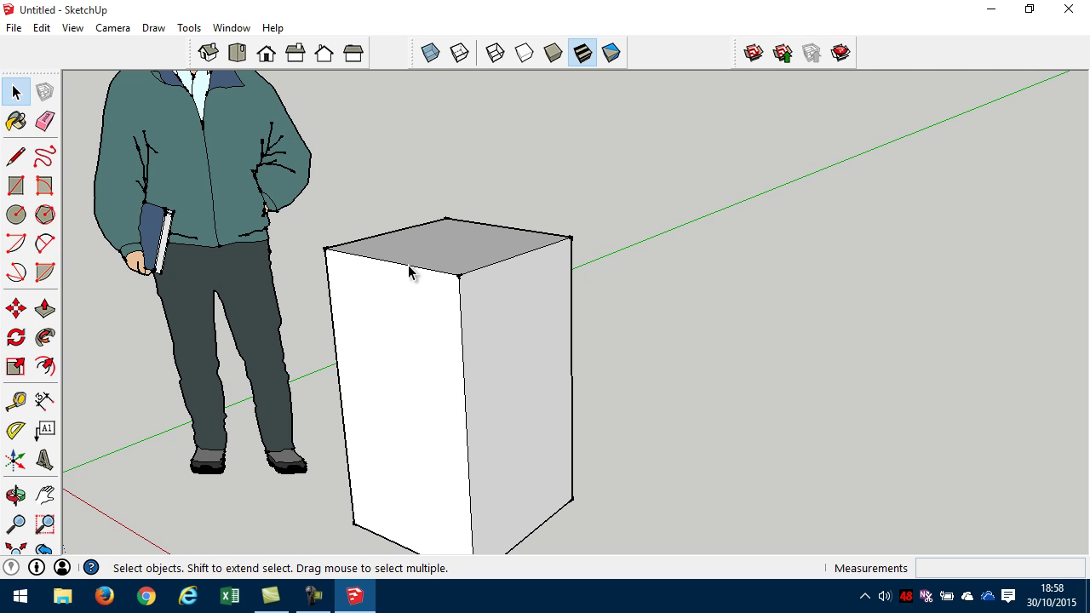
left_click(15, 185)
key("o")
middle_click_drag(436, 209, 476, 382)
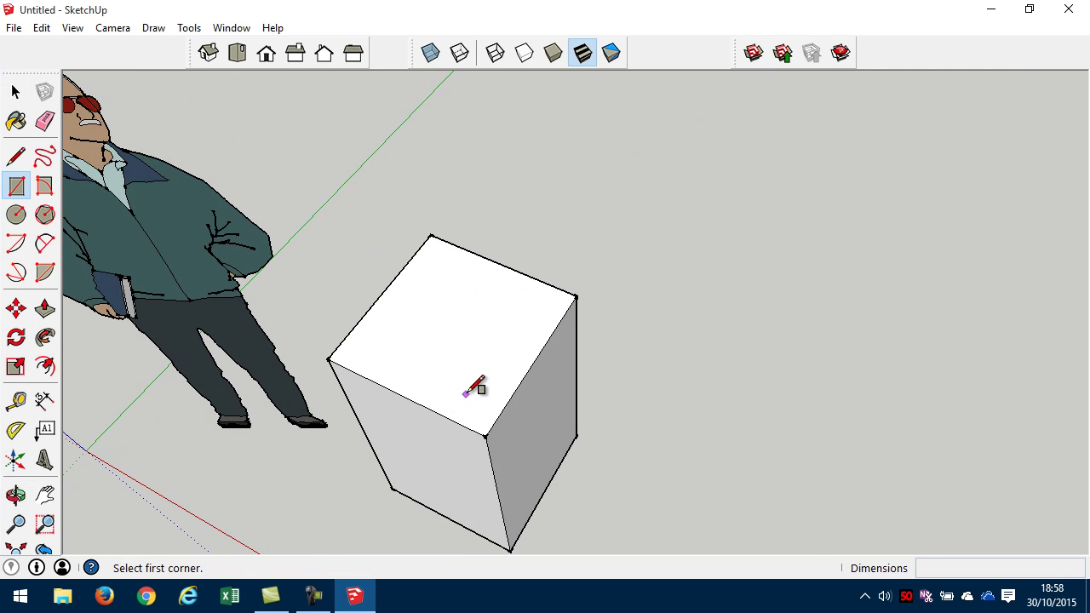
left_click(396, 350)
type("300,300")
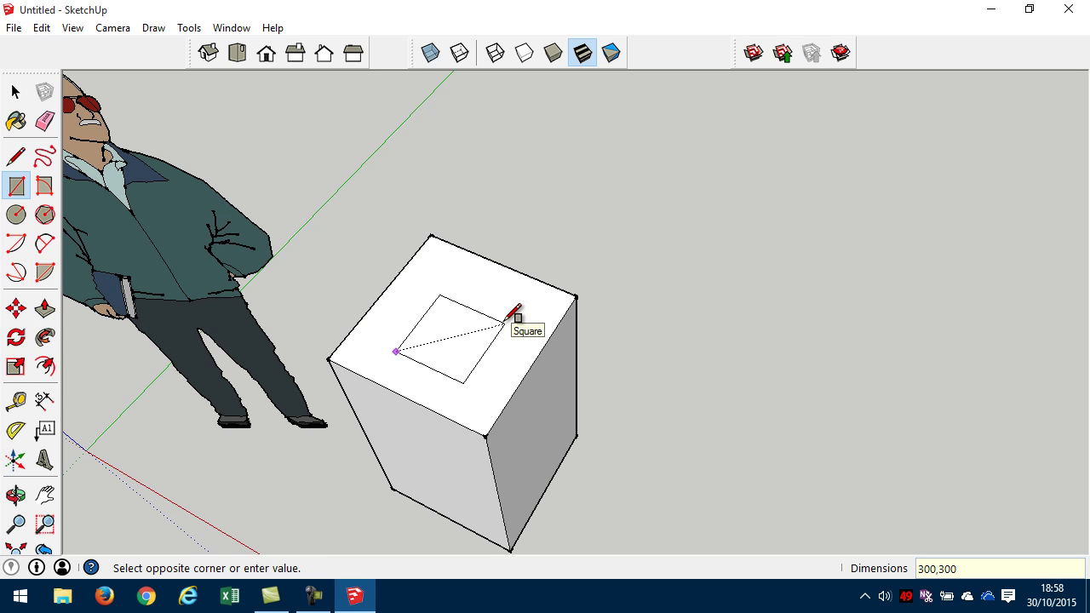
key("Return")
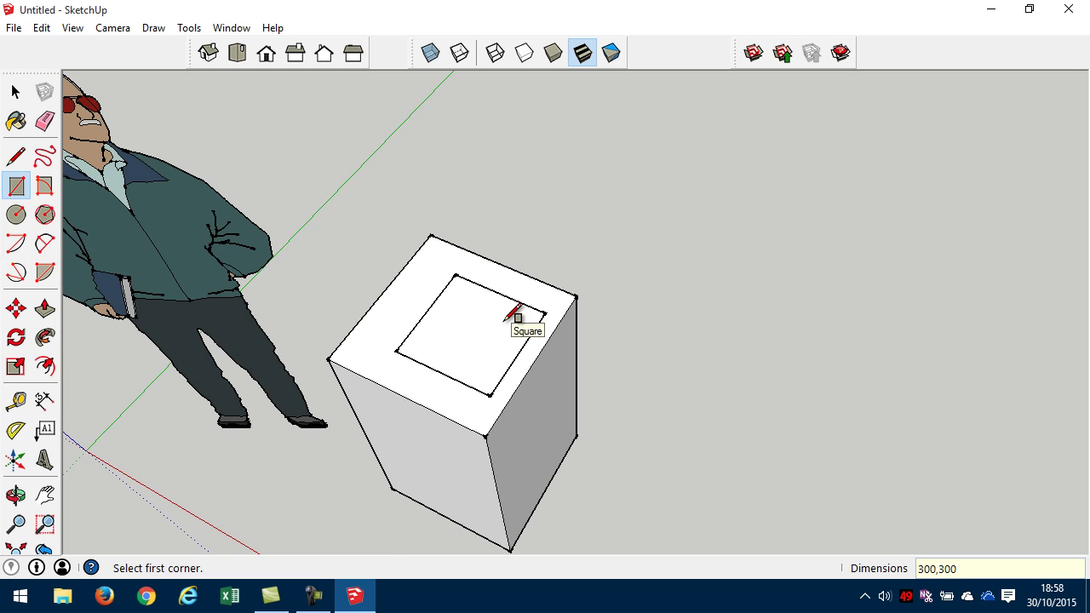
Push/Pull the new square upwards 100 mm and select all connected faces and edges of the resulting block
left_click(44, 308)
left_click_drag(480, 358, 475, 339)
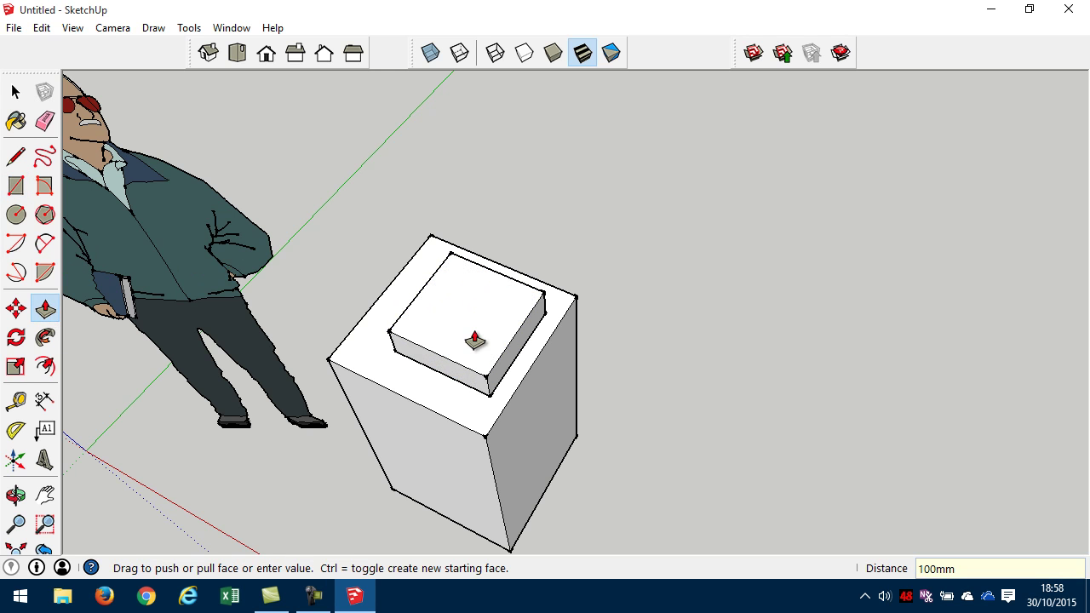
left_click(16, 93)
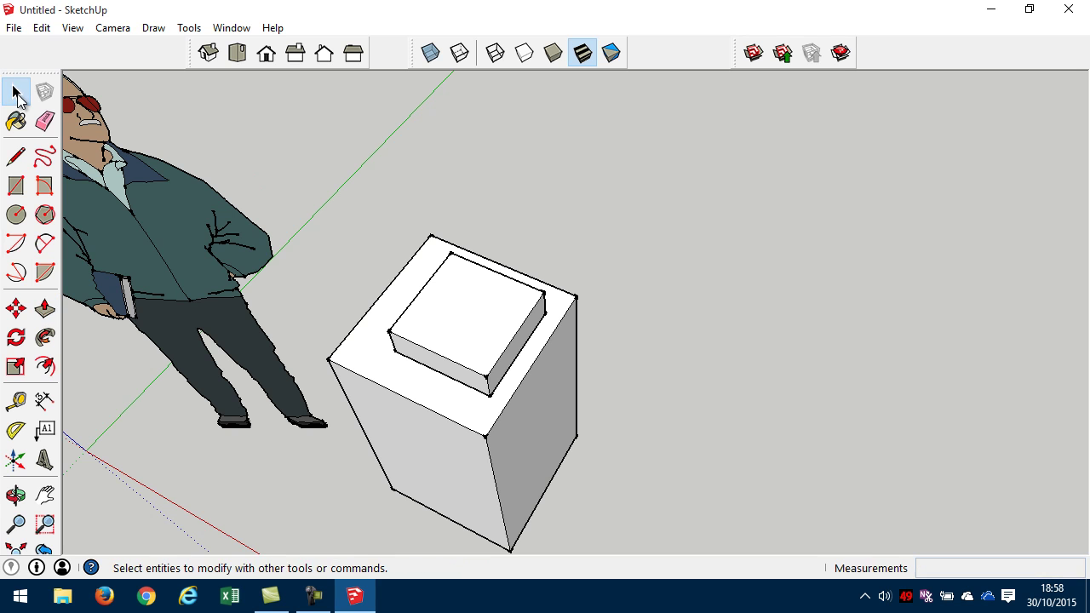
double_click(482, 323)
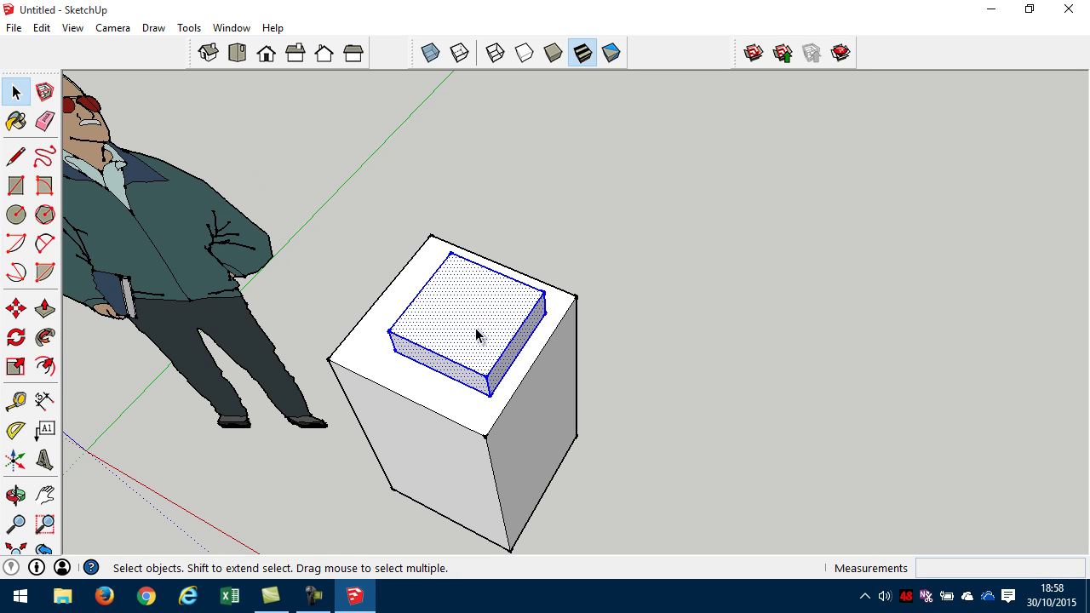
Try moving the selected block by its lower corner about 883 mm away from the box, and undo the move
middle_click_drag(548, 467, 382, 331)
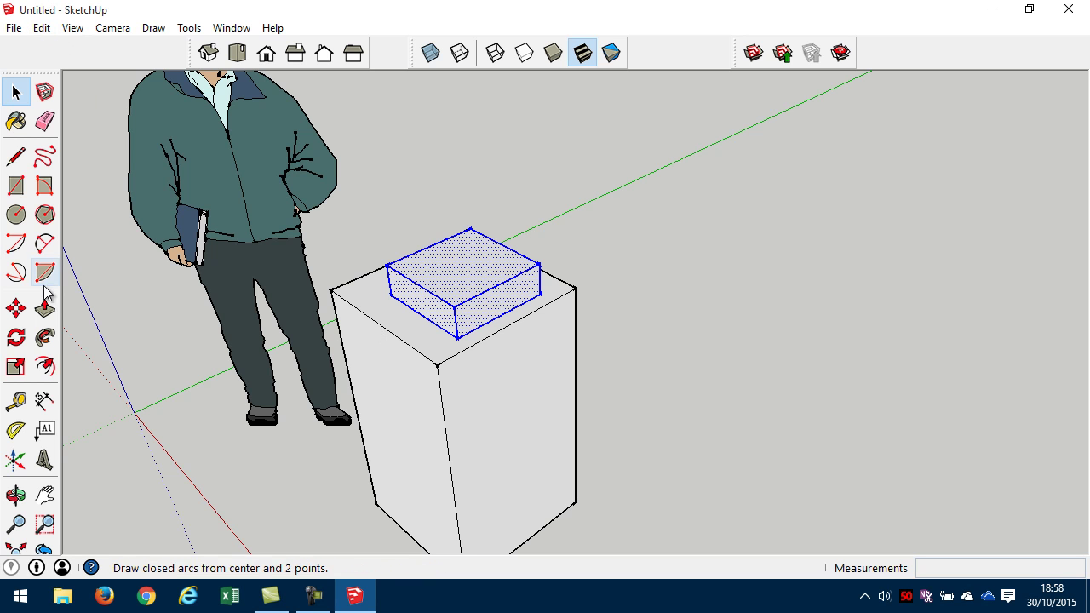
left_click(17, 311)
left_click(456, 336)
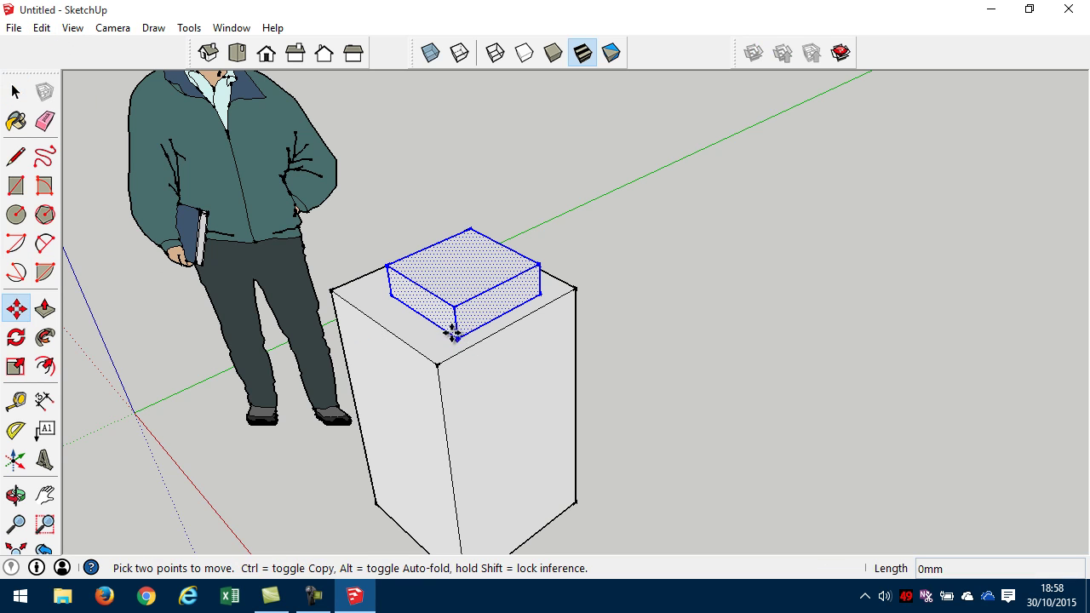
left_click(445, 333)
middle_click_drag(533, 281, 437, 398)
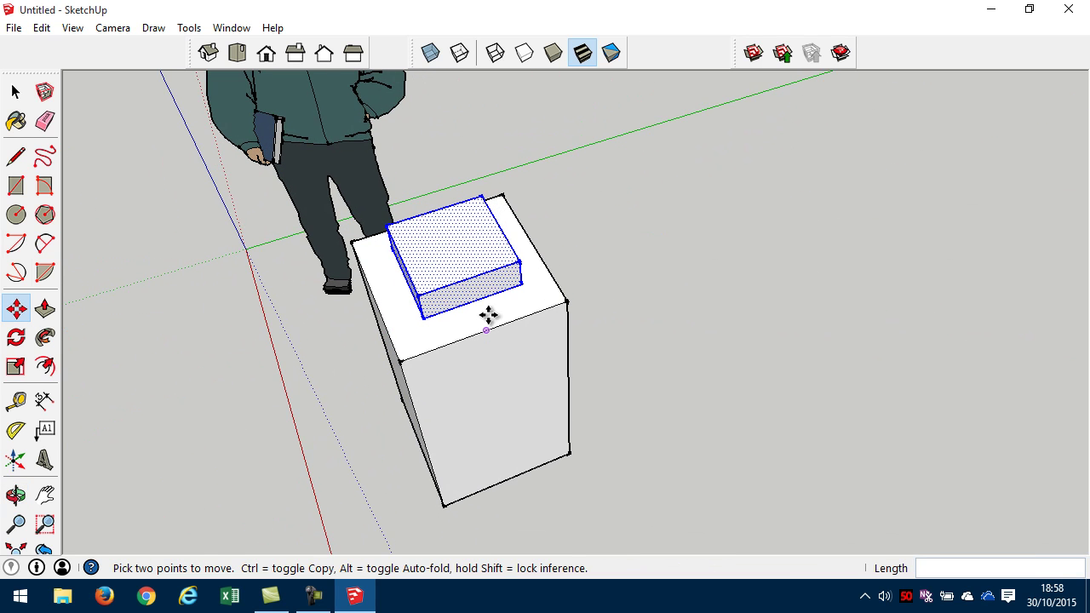
left_click(425, 316)
left_click(701, 473)
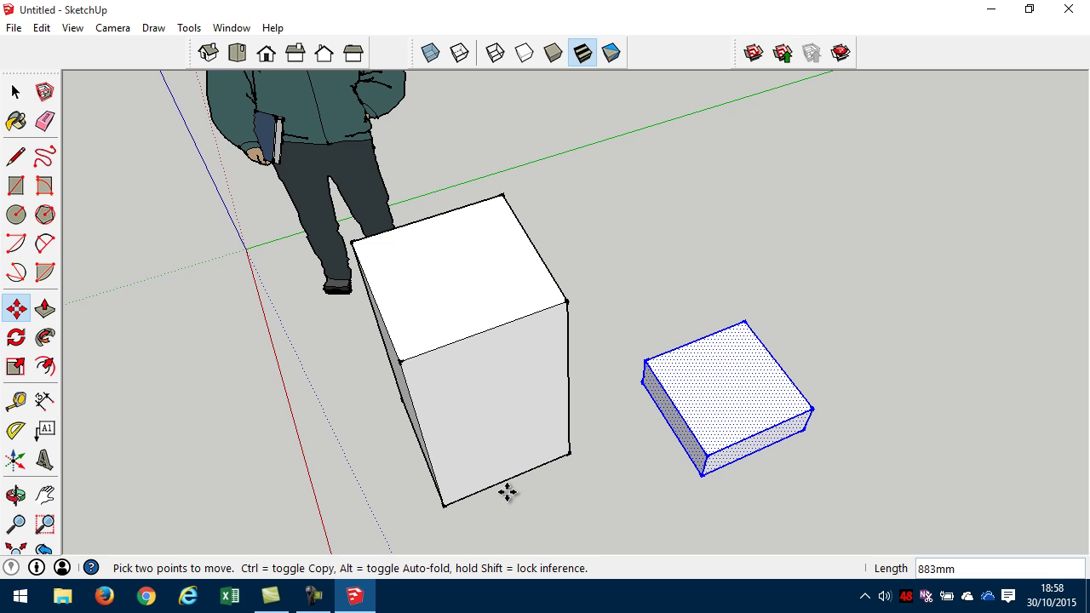
key("ctrl+z")
middle_click_drag(464, 386, 633, 316)
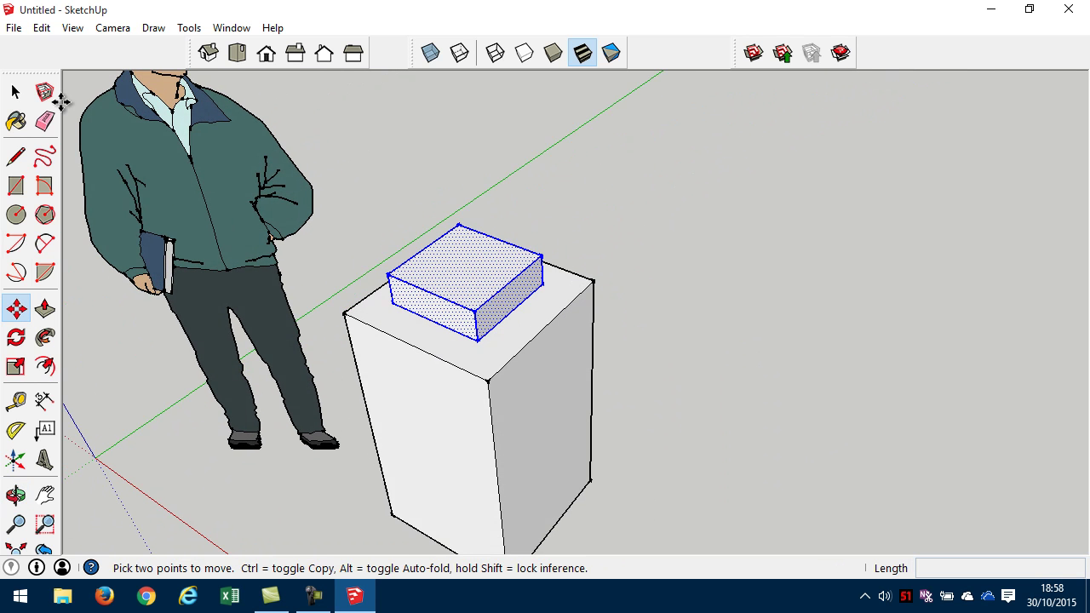
Make the selected faces and edges of the small block a group
left_click(16, 92)
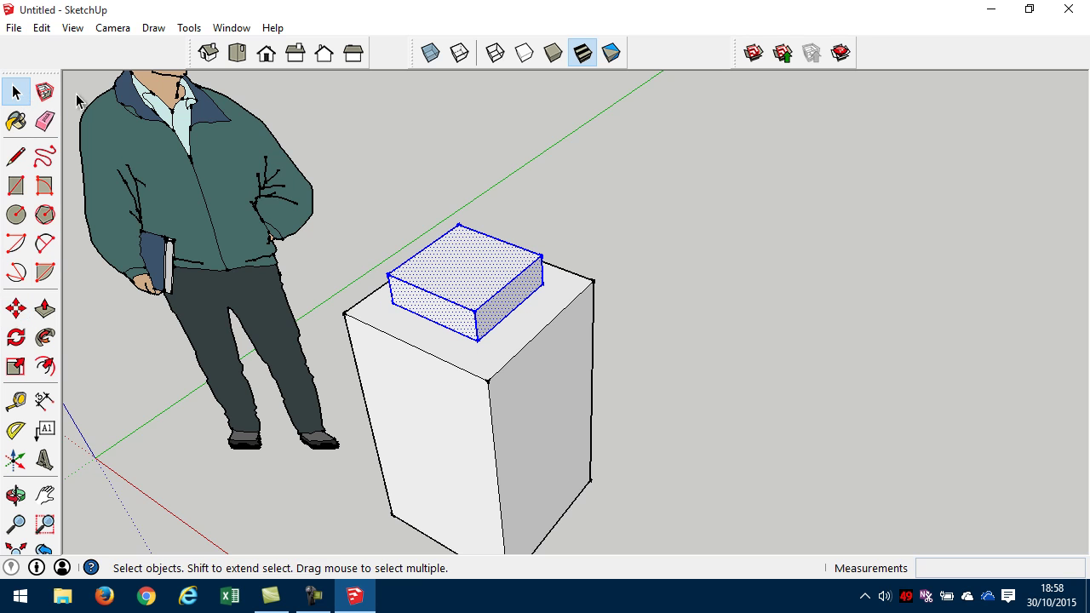
left_click(47, 28)
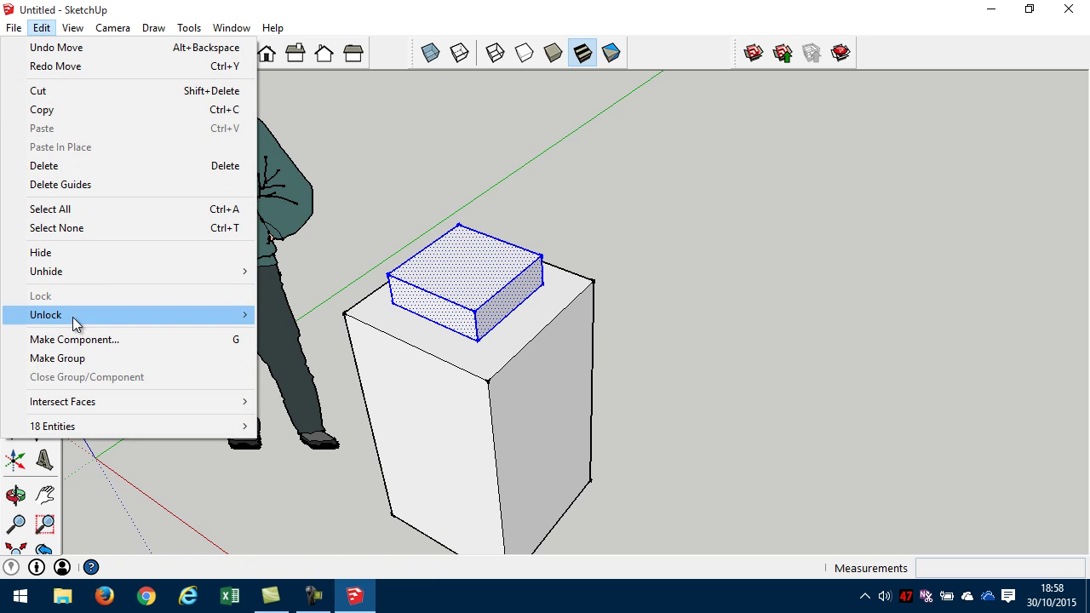
left_click(74, 358)
Switch the camera to Parallel Projection and show the model in the top view
middle_click_drag(722, 465, 523, 341)
middle_click_drag(425, 324, 453, 264)
middle_click_drag(417, 228, 501, 281, "shift")
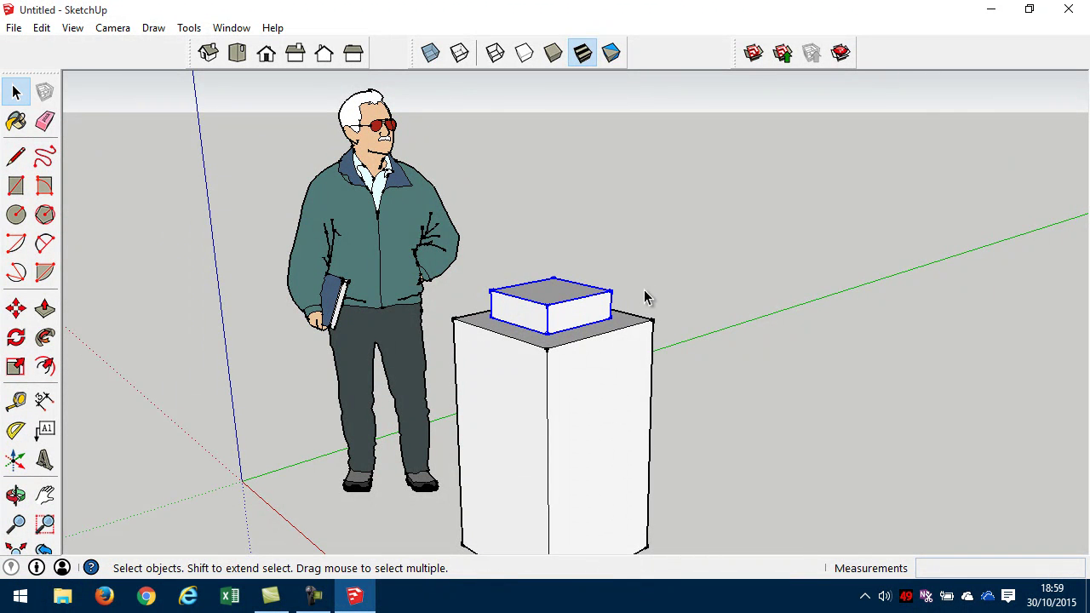
left_click(111, 29)
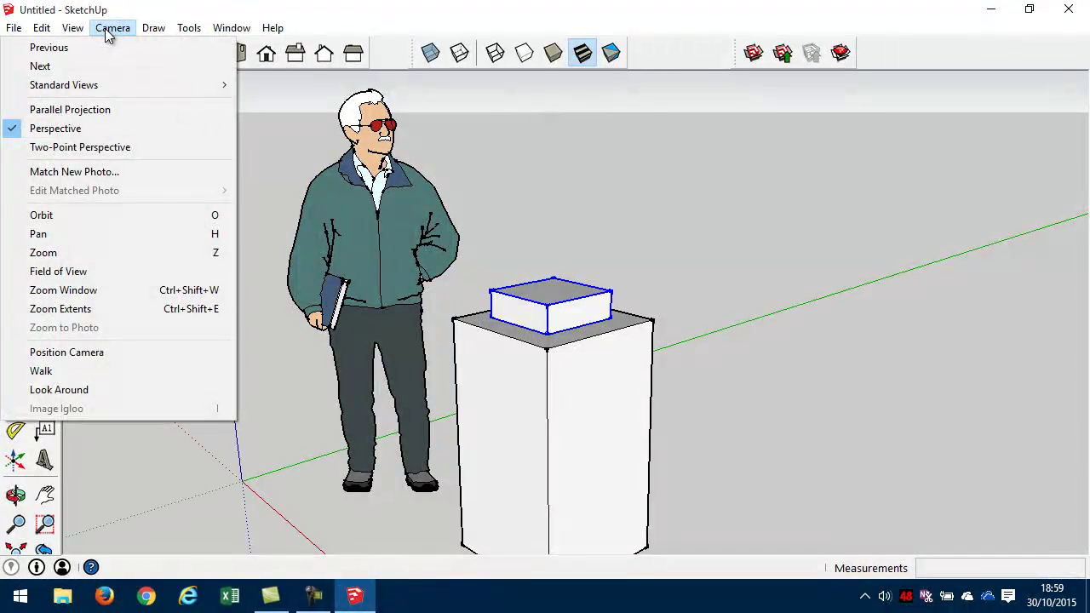
left_click(49, 110)
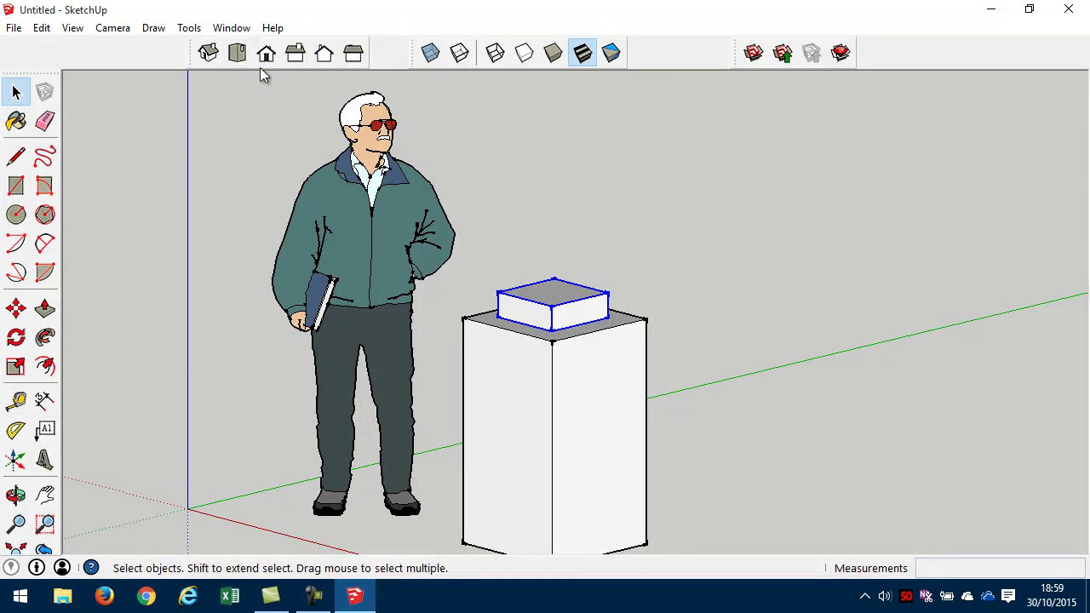
left_click(240, 55)
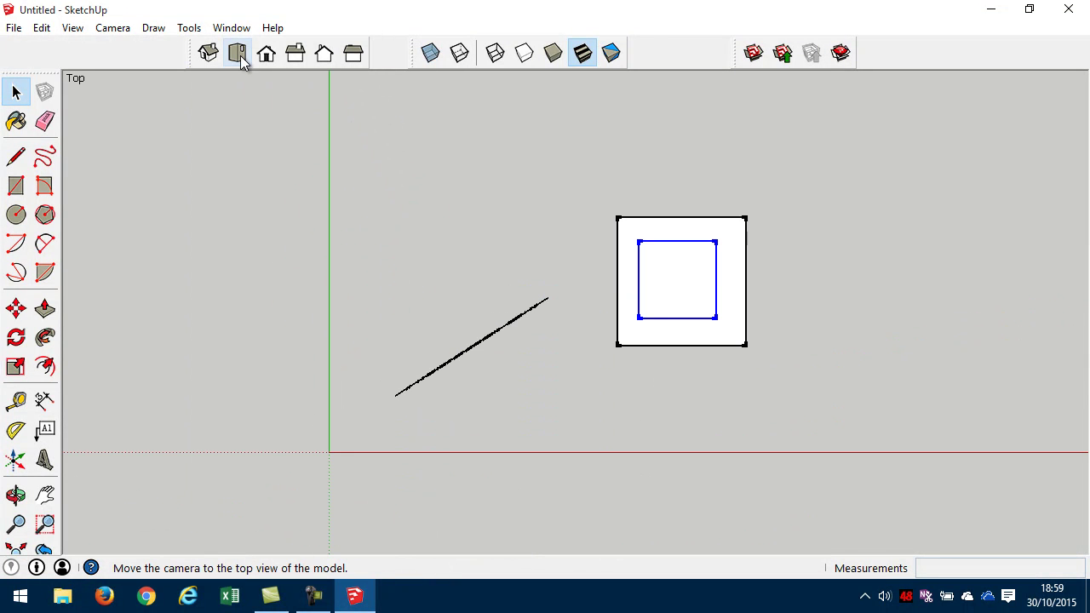
Move the small block group by its centre about 26 mm along the red axis, towards the figure
left_click(17, 308)
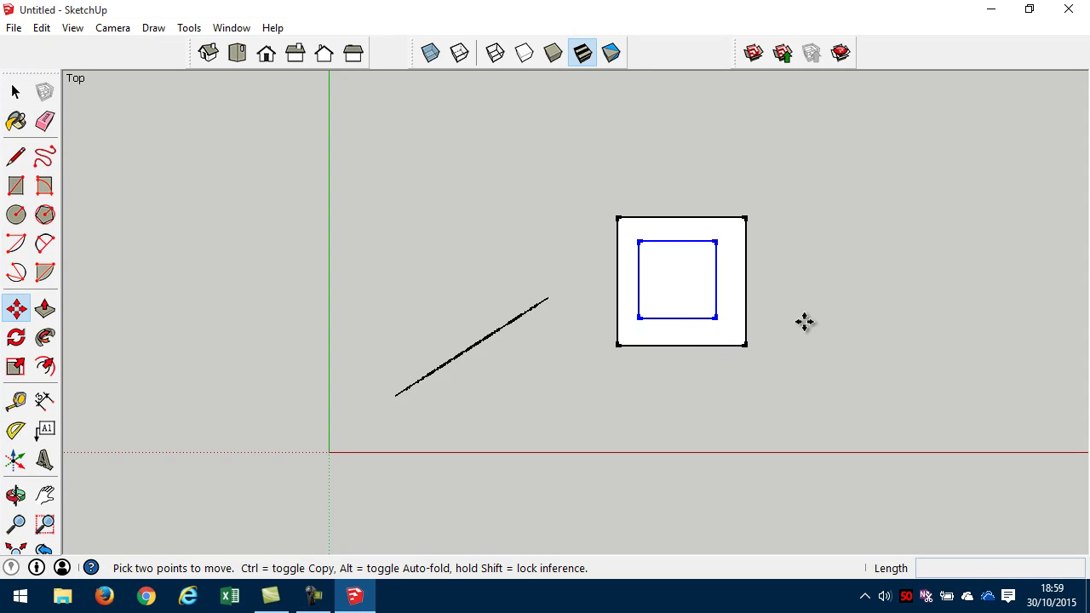
left_click(677, 281)
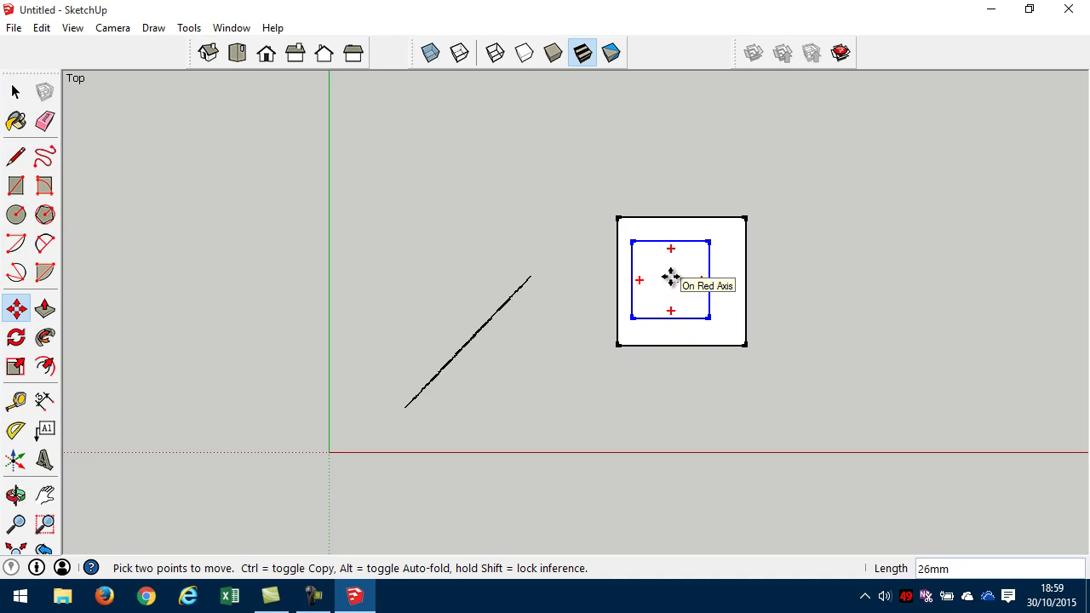
left_click(671, 278)
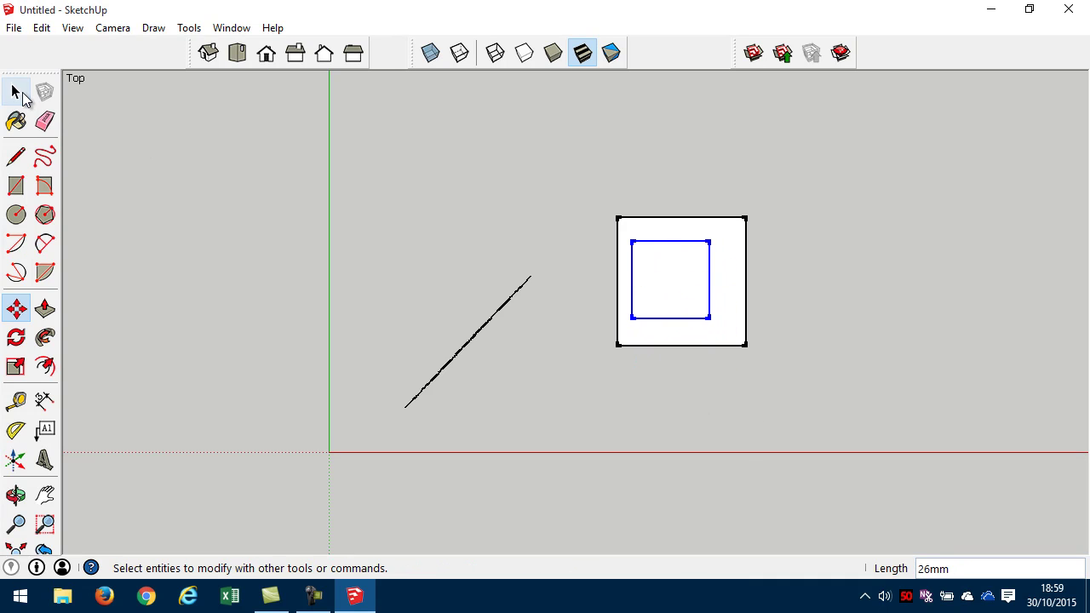
left_click(17, 94)
left_click(572, 245)
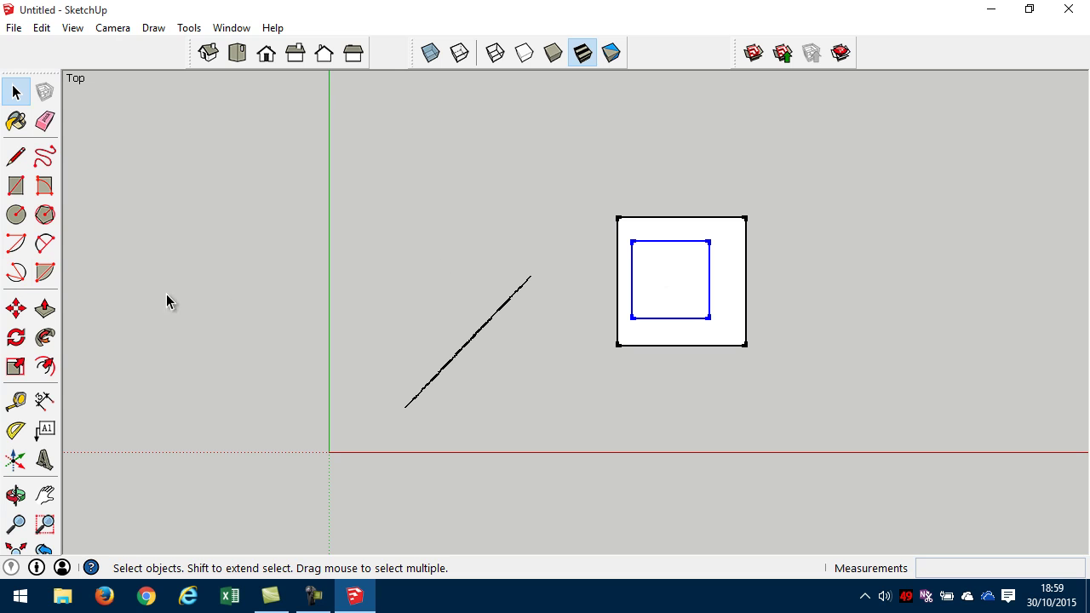
Move the small block group about 46 mm along the red axis away from the figure, using a base point outside the model
left_click(16, 309)
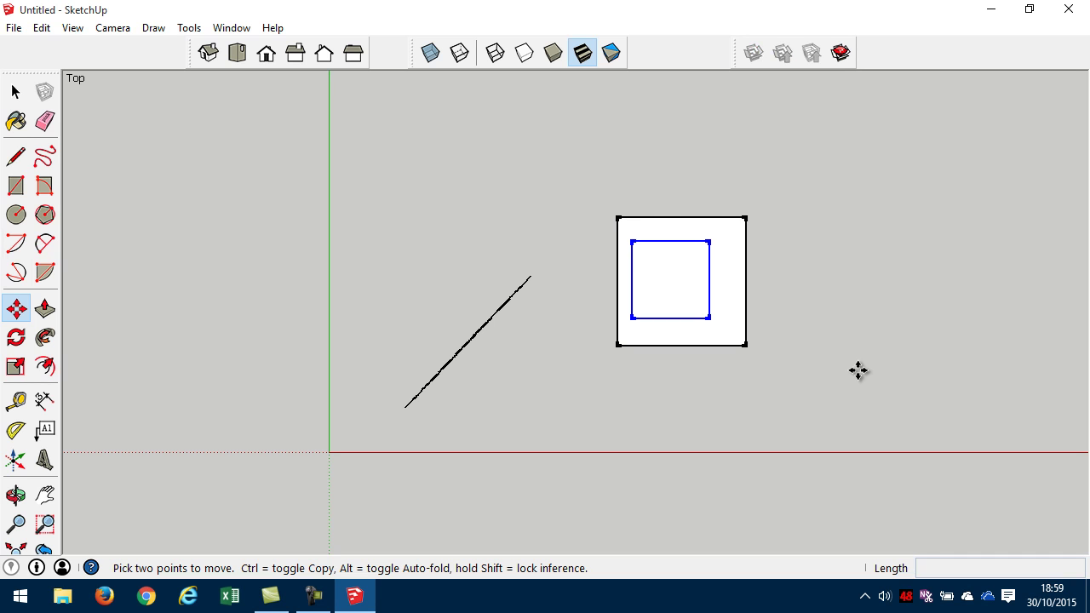
left_click(858, 369)
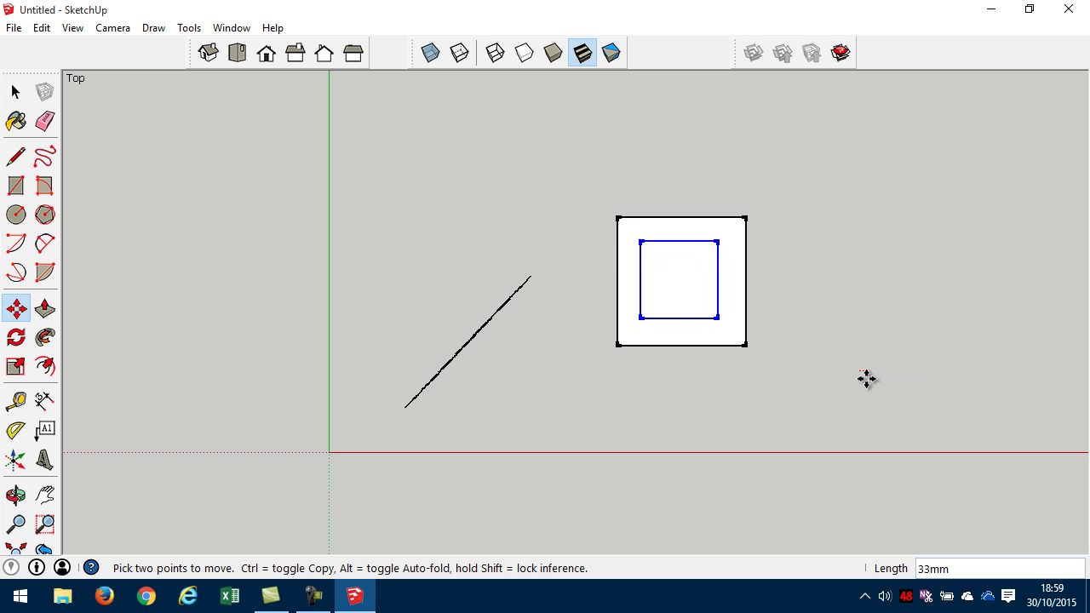
scroll(854, 357, "up", 5)
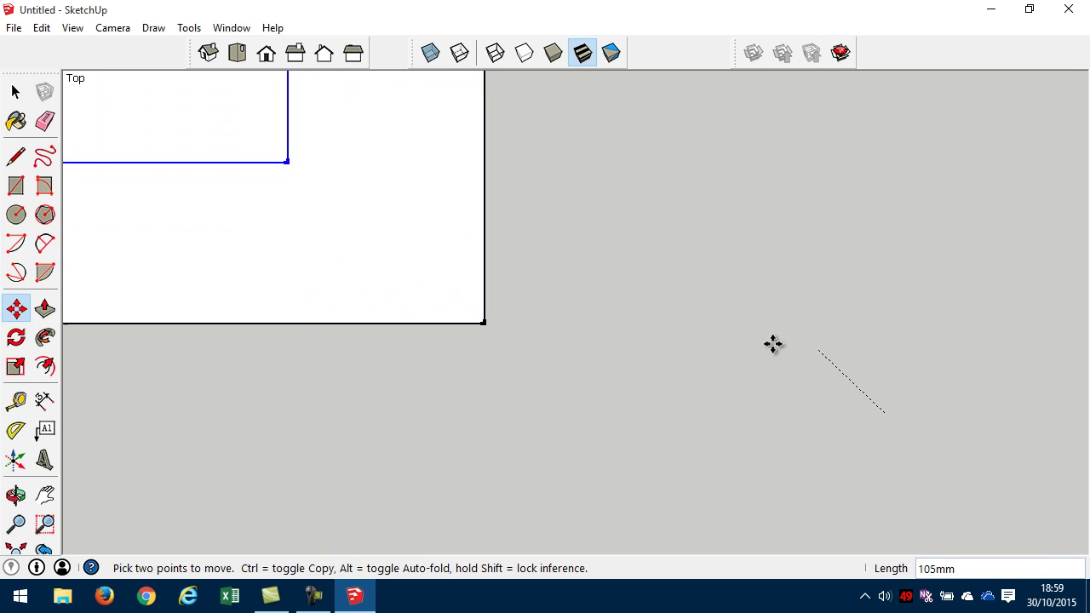
scroll(705, 379, "down", 5)
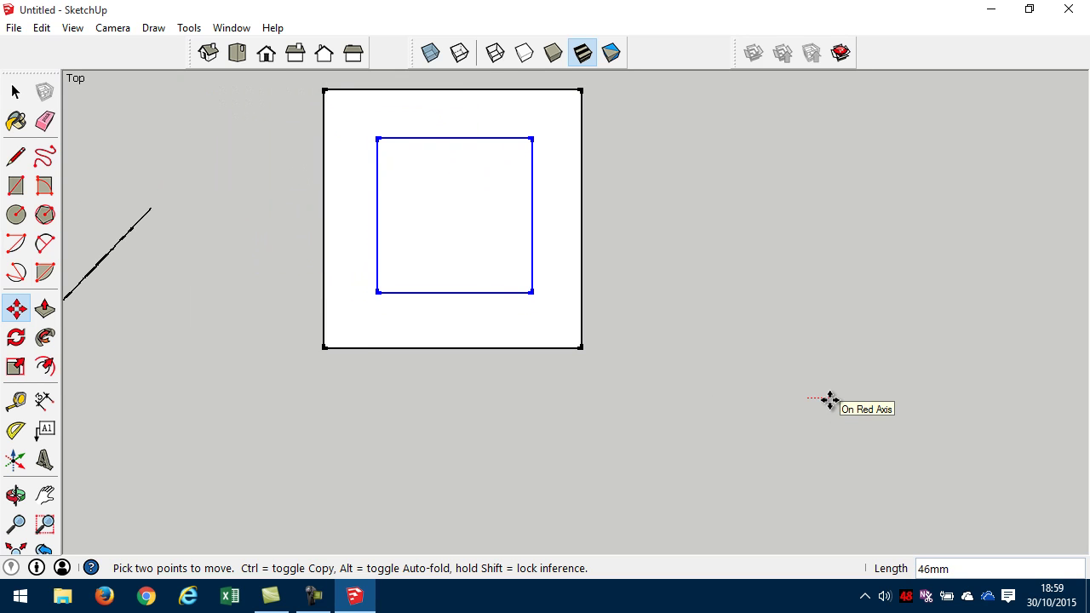
left_click(829, 401)
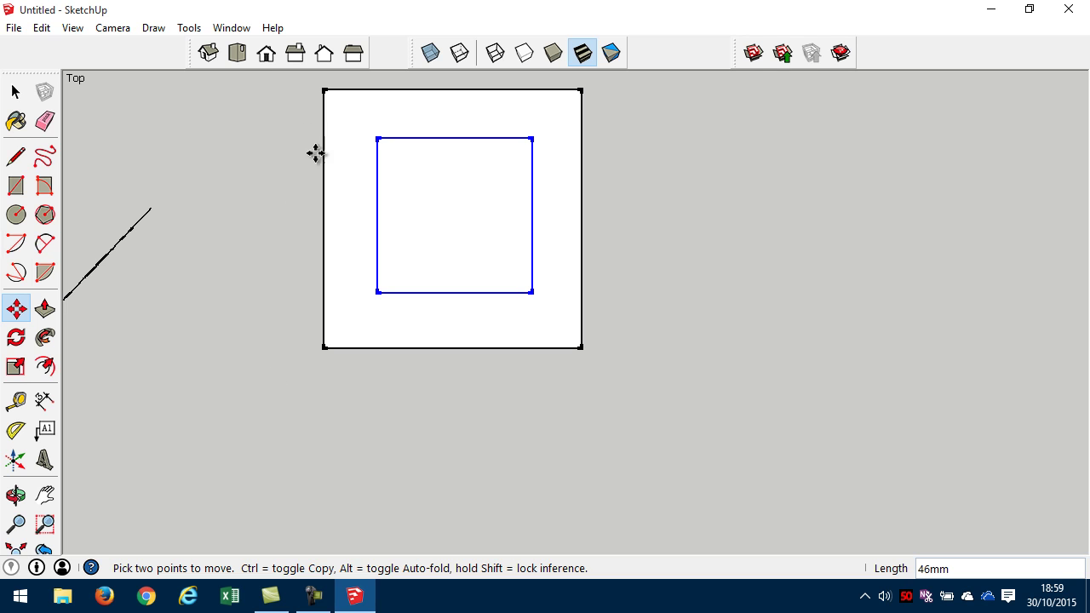
Inspect the small block's position on the box in the front and isometric views, and clear the selection
left_click(267, 55)
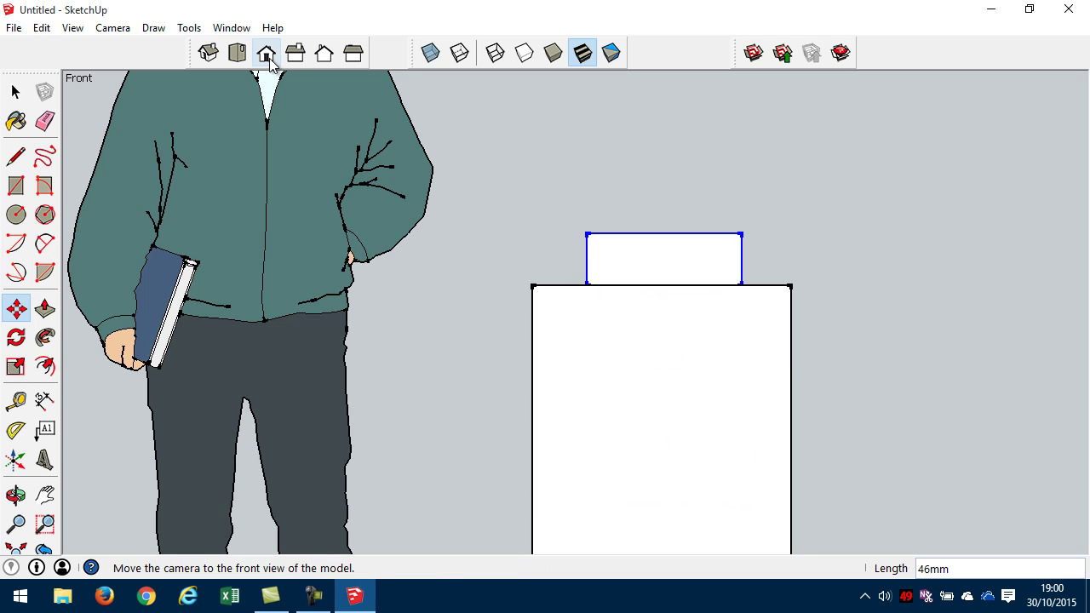
left_click(208, 54)
scroll(671, 409, "down", 6)
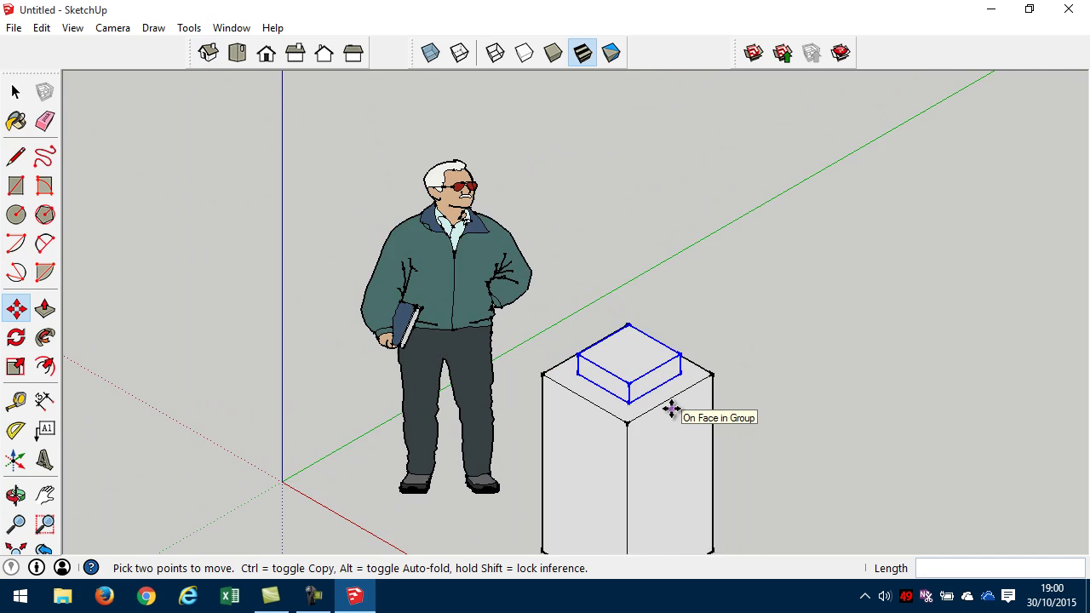
middle_click_drag(729, 445, 677, 372, "shift")
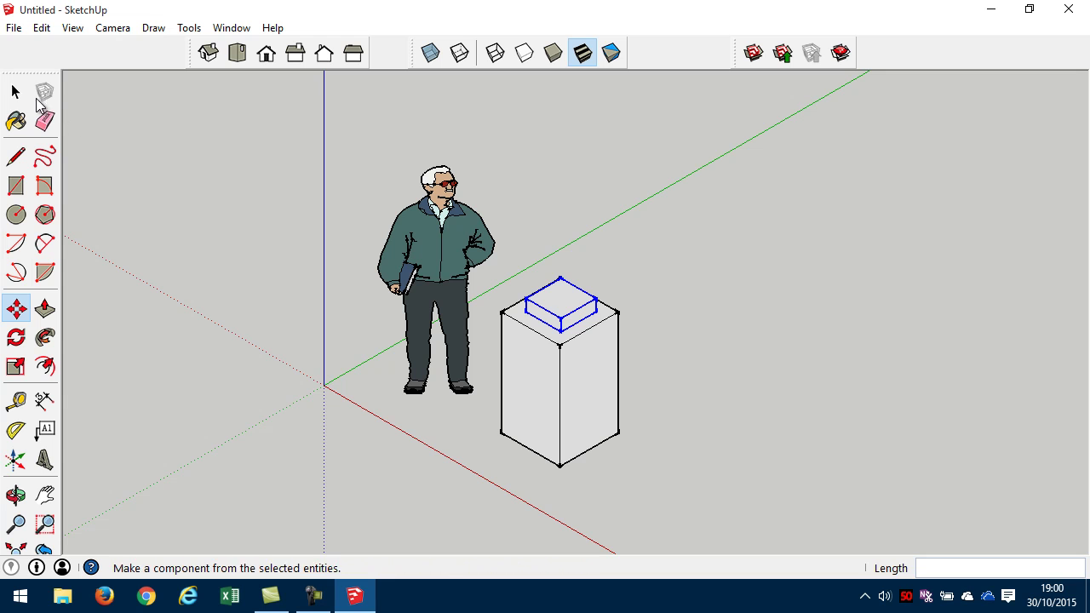
left_click(16, 94)
left_click(445, 477)
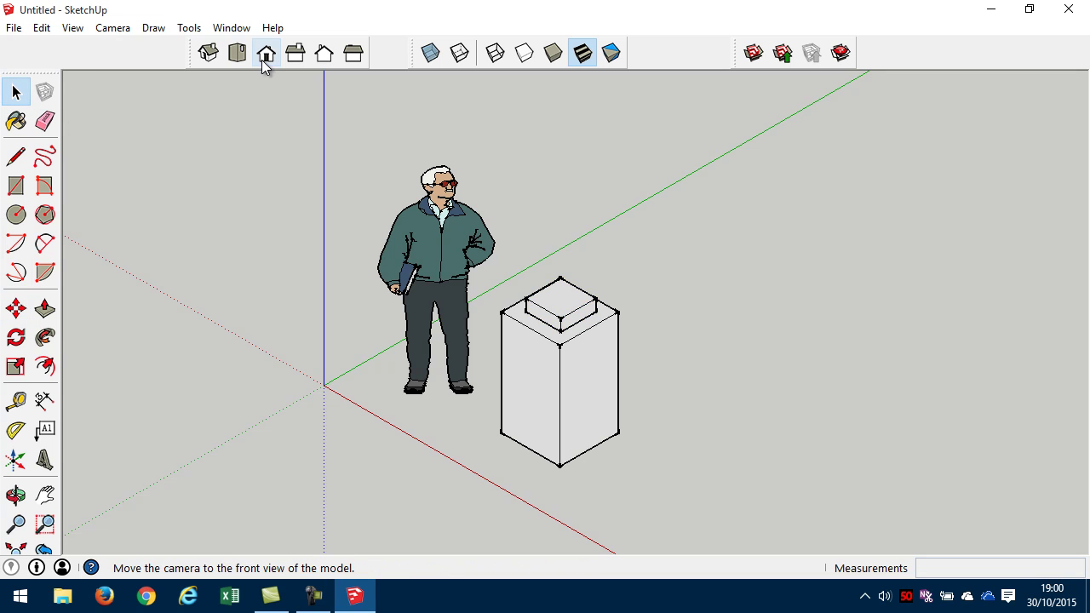
Draw a two-point arc of about 369 mm radius in the front view above the small block, bulging towards the figure
left_click(263, 58)
left_click(113, 28)
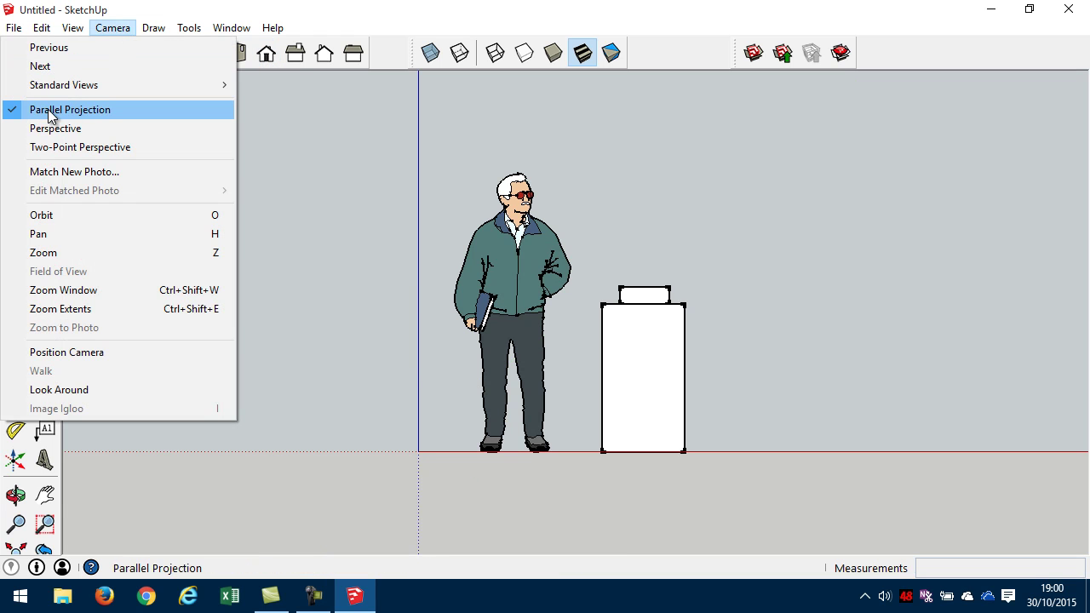
left_click(113, 30)
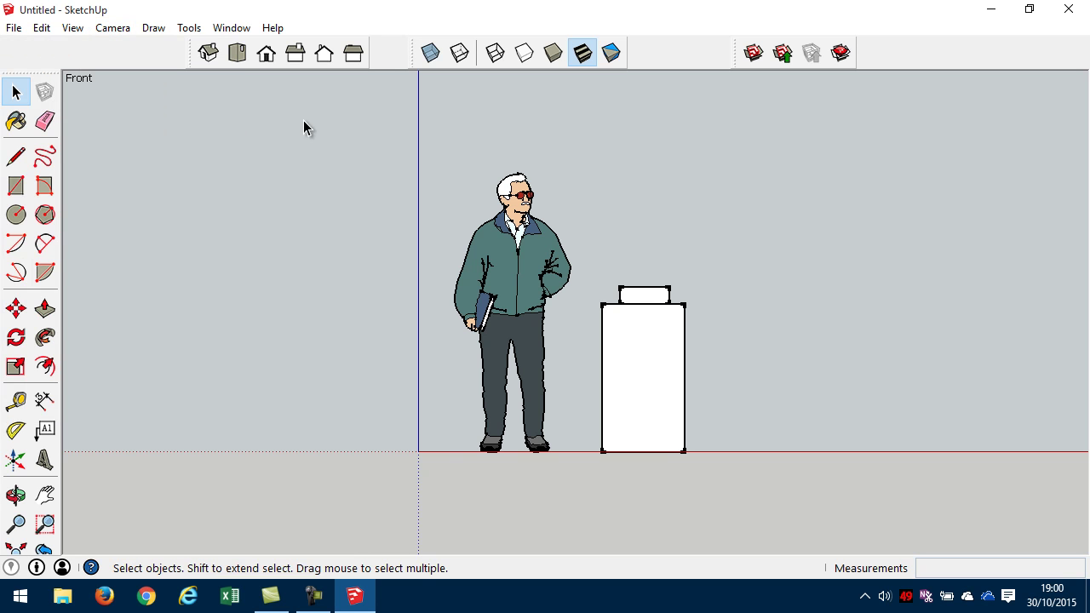
scroll(745, 205, "up", 1)
middle_click_drag(756, 320, 506, 319, "shift")
scroll(505, 319, "up", 1)
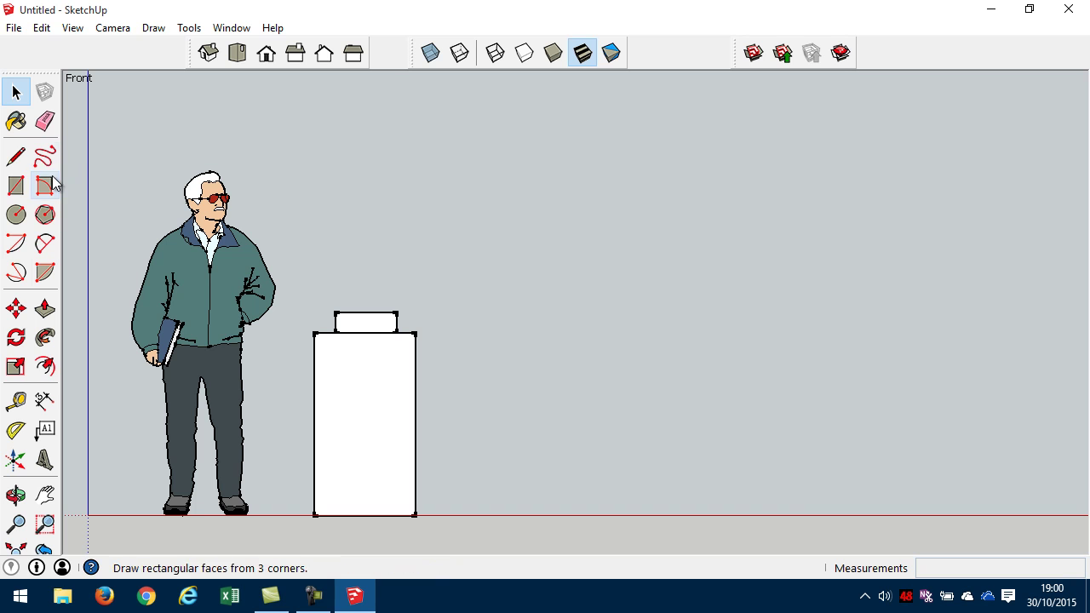
left_click(45, 244)
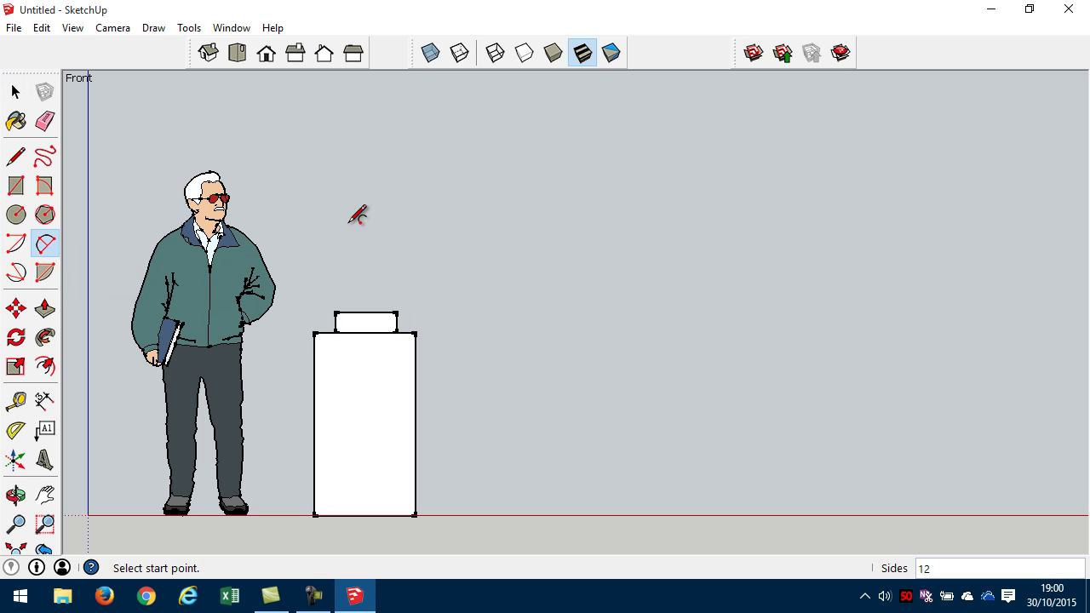
left_click(334, 145)
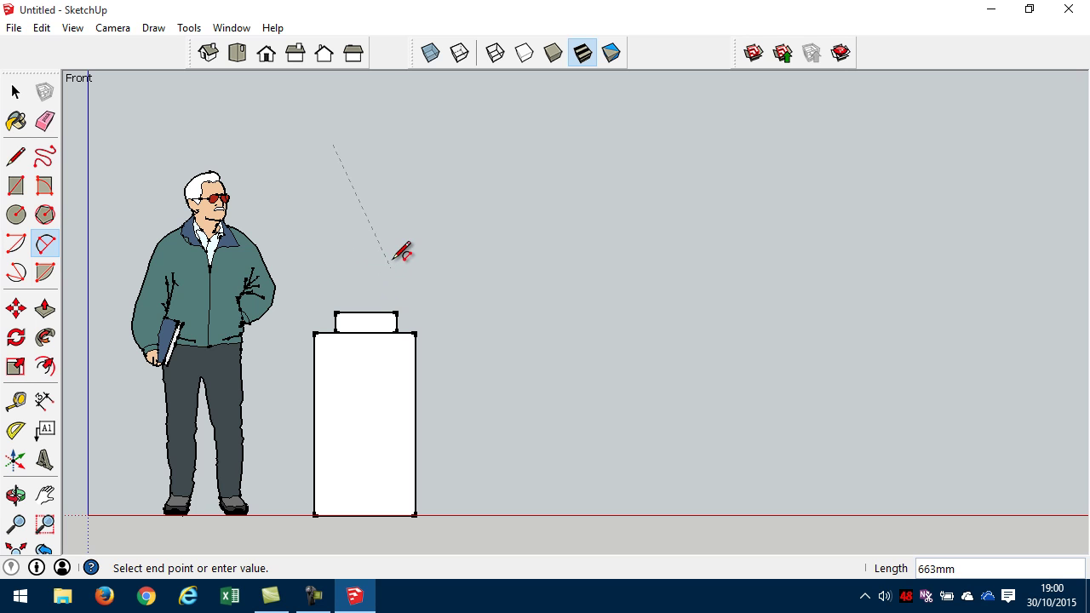
left_click(400, 274)
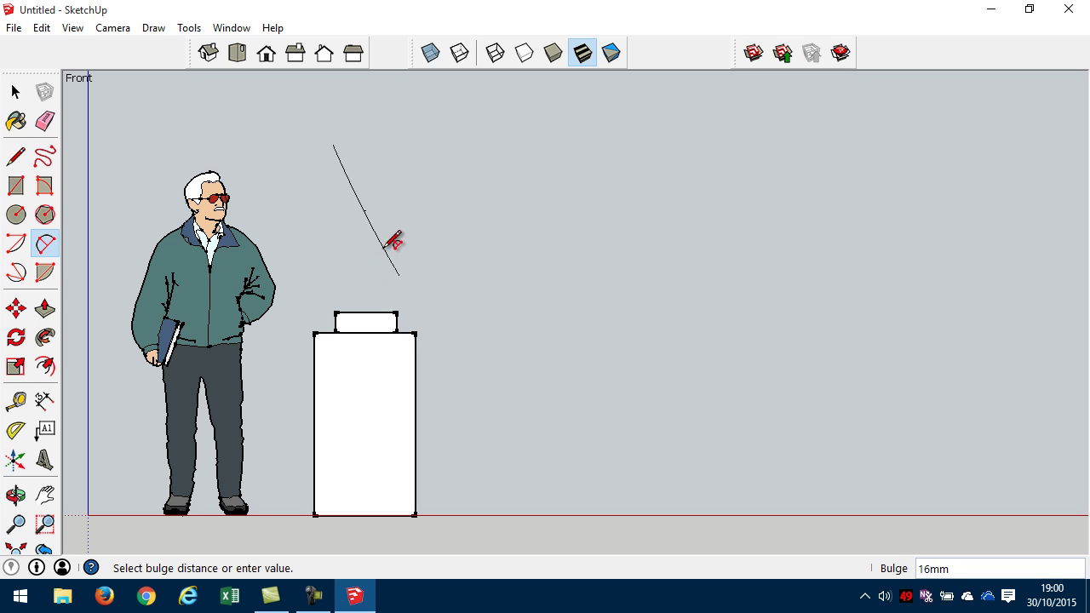
left_click(313, 237)
Draw a second arc from the first arc's upper endpoint to a point straight below, bulging about 214 mm towards the figure
left_click(332, 145)
left_click(332, 293)
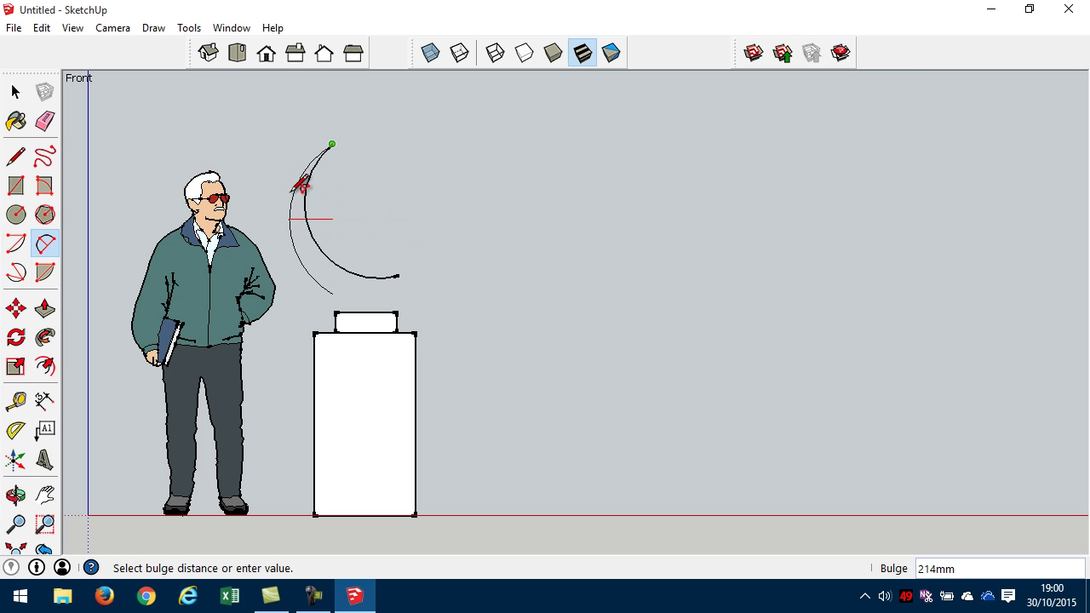
left_click(303, 180)
Close the crescent outline with a straight line between the lower endpoints of the two arcs
scroll(387, 247, "up", 4)
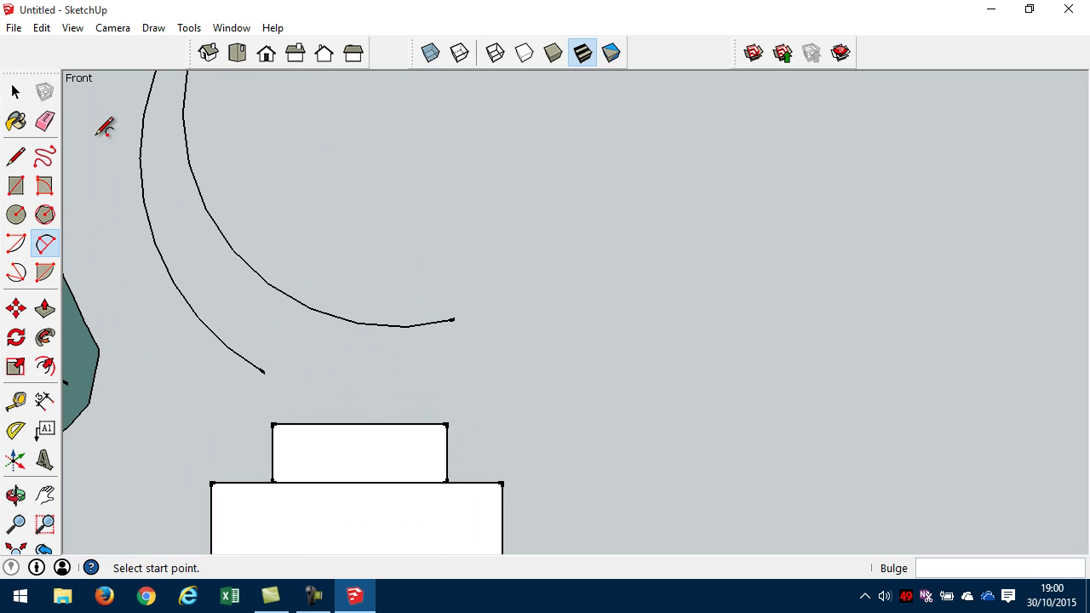
left_click(16, 155)
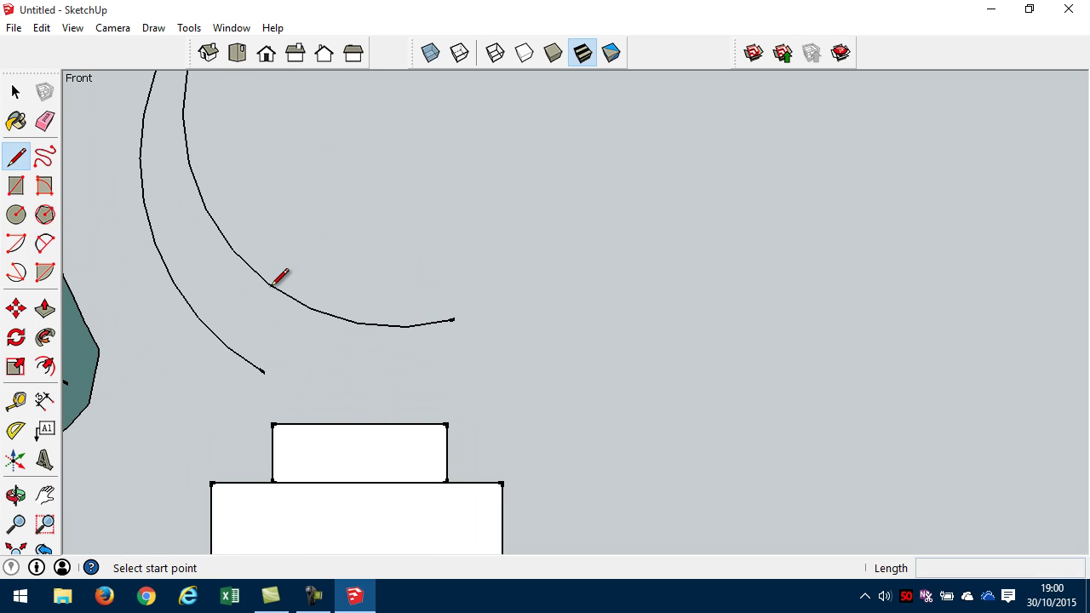
left_click(264, 372)
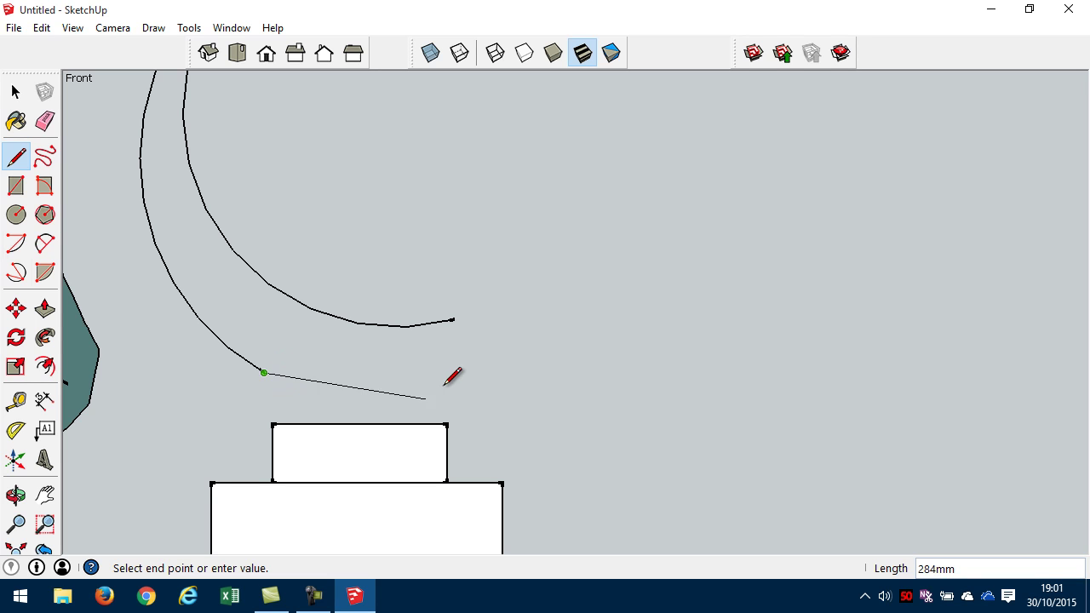
left_click(454, 319)
scroll(226, 213, "down", 2)
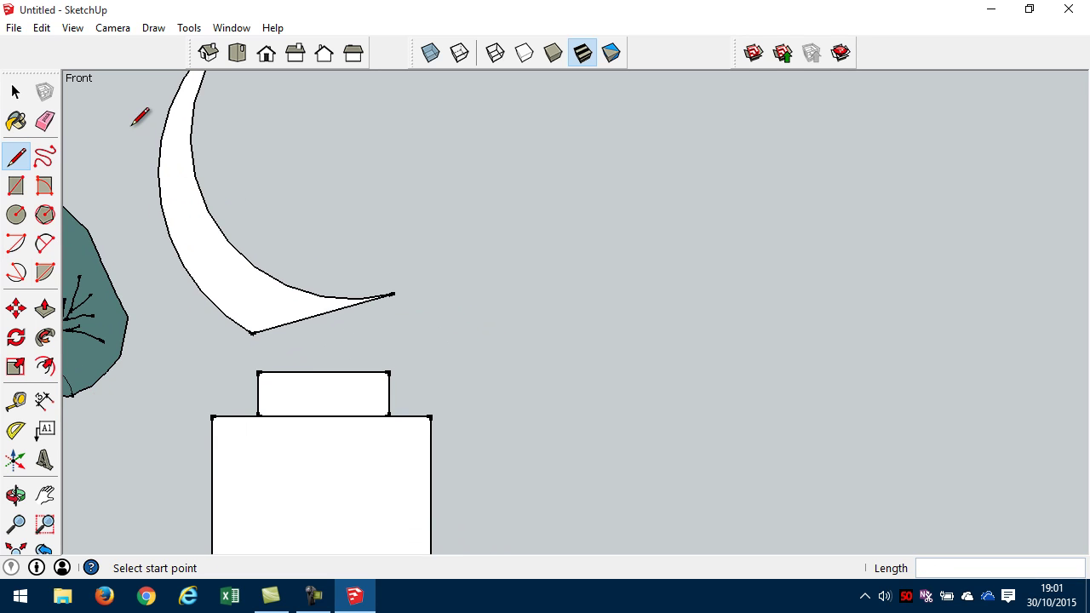
left_click(15, 92)
scroll(354, 217, "down", 2)
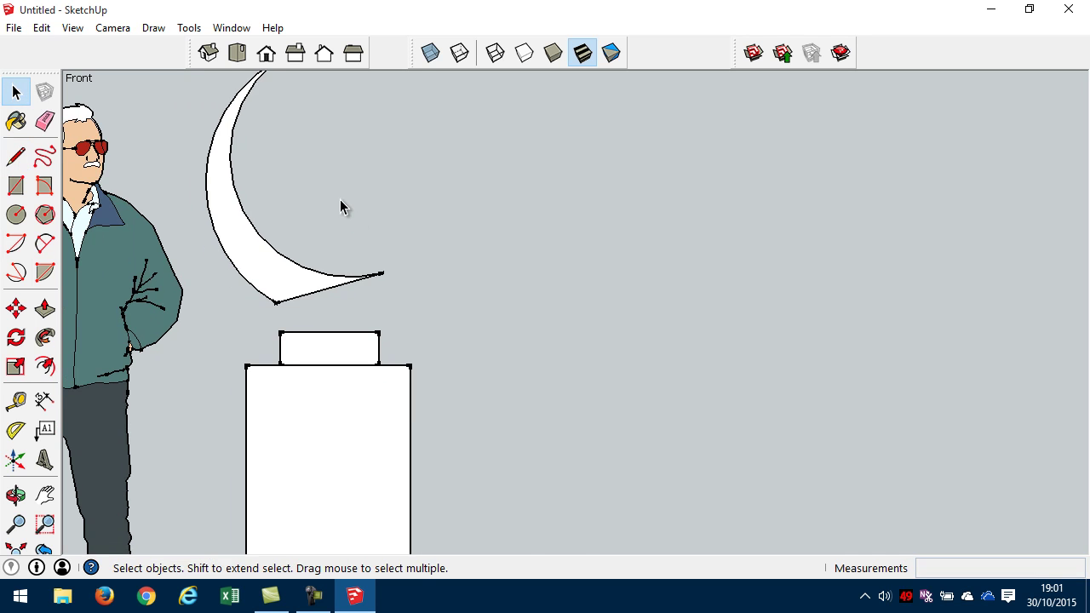
middle_click_drag(360, 231, 574, 265, "shift")
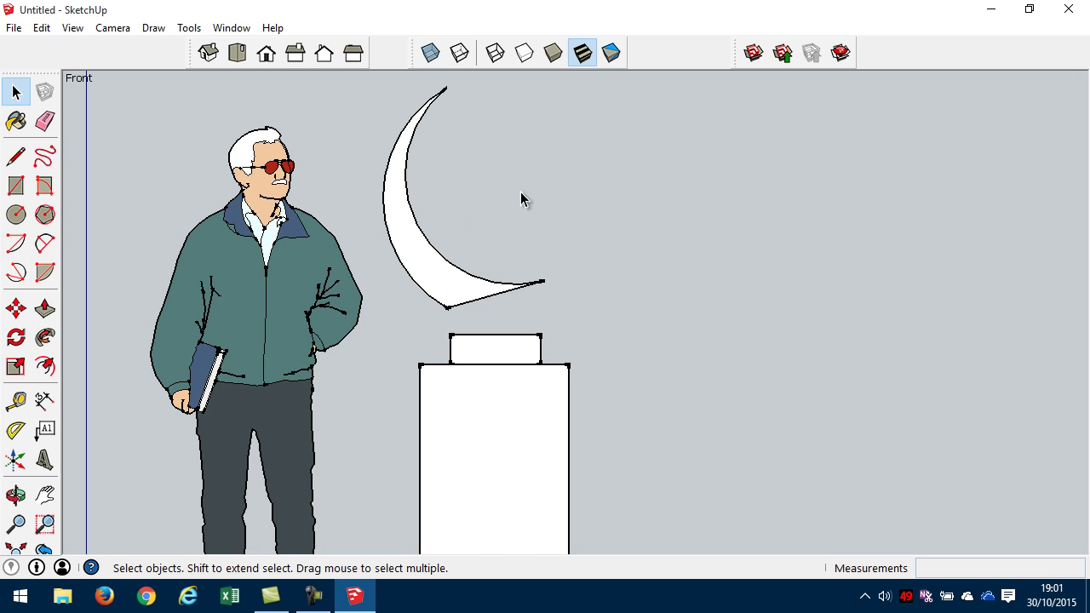
Examine the crescent face from an angle and the inner arc's straight segments up close in the front view
middle_click_drag(684, 210, 454, 319)
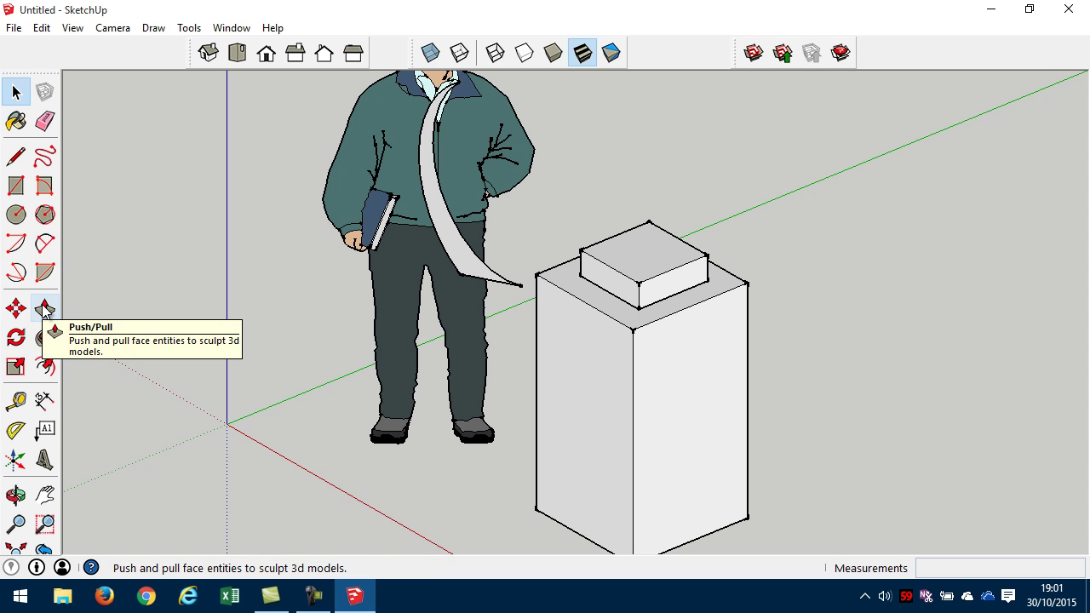
left_click(267, 54)
scroll(783, 153, "down", 1)
middle_click_drag(740, 146, 659, 257, "shift")
scroll(658, 253, "up", 2)
scroll(659, 258, "up", 1)
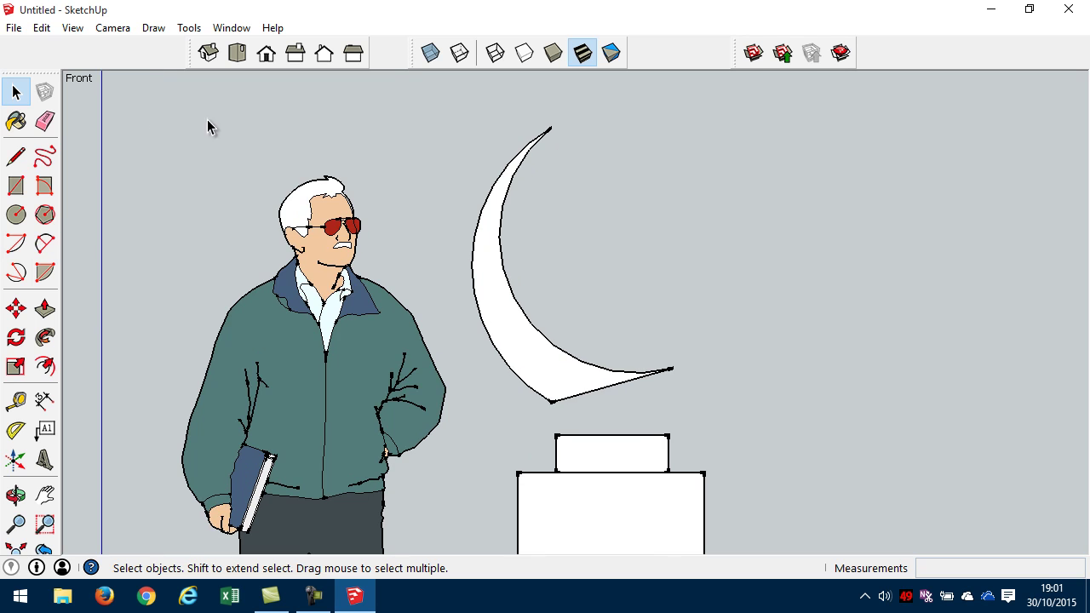
left_click(511, 197)
scroll(519, 208, "up", 5)
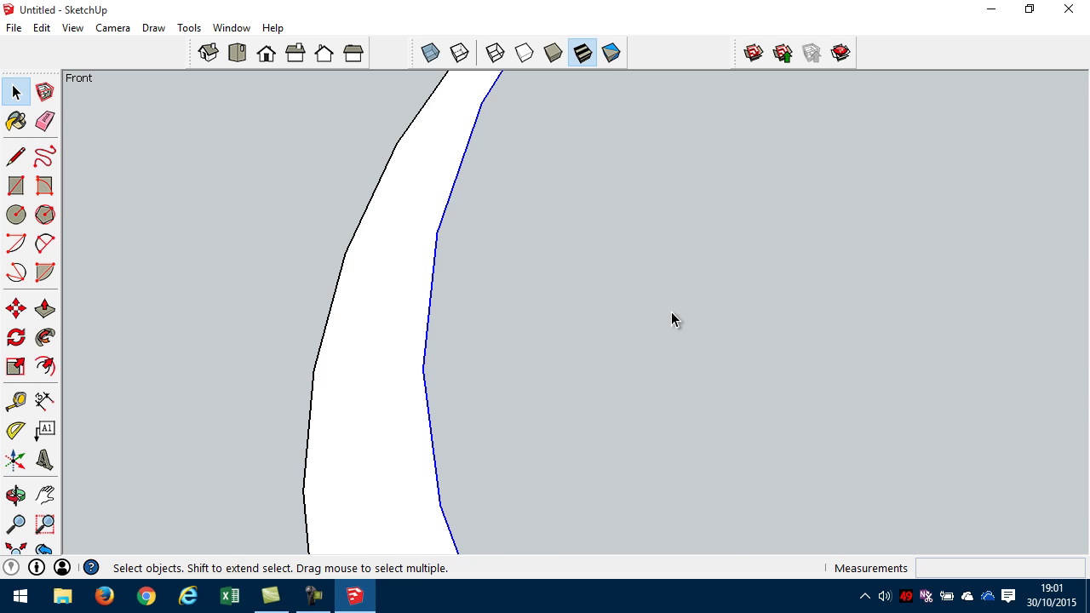
scroll(713, 302, "down", 6)
middle_click_drag(731, 364, 449, 299, "shift")
left_click(501, 241)
Open Entity Info and set the crescent's inner arc to 24 segments
left_click(229, 29)
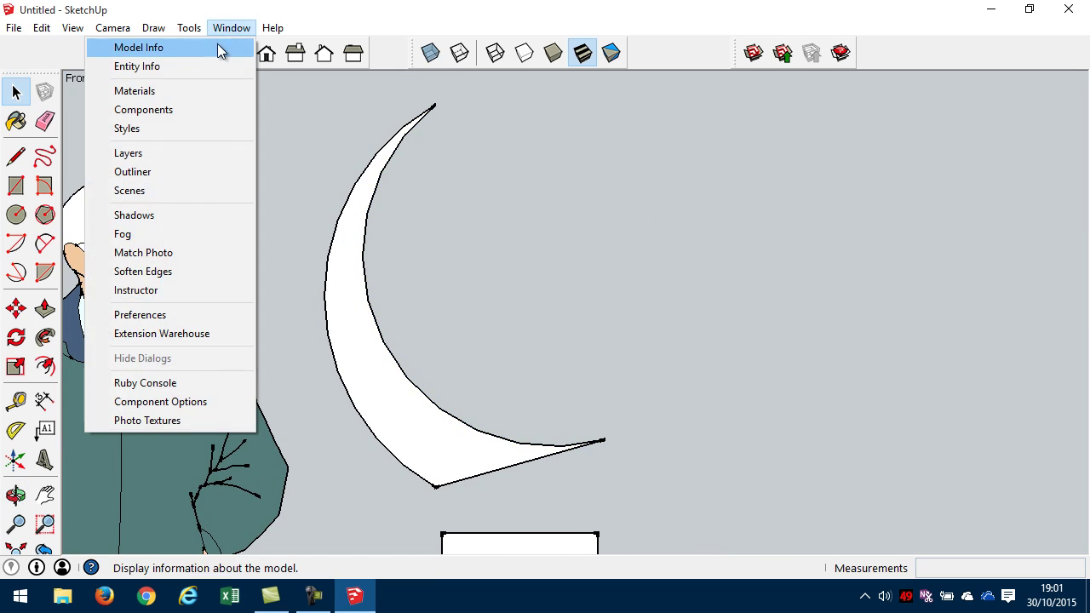
left_click(136, 68)
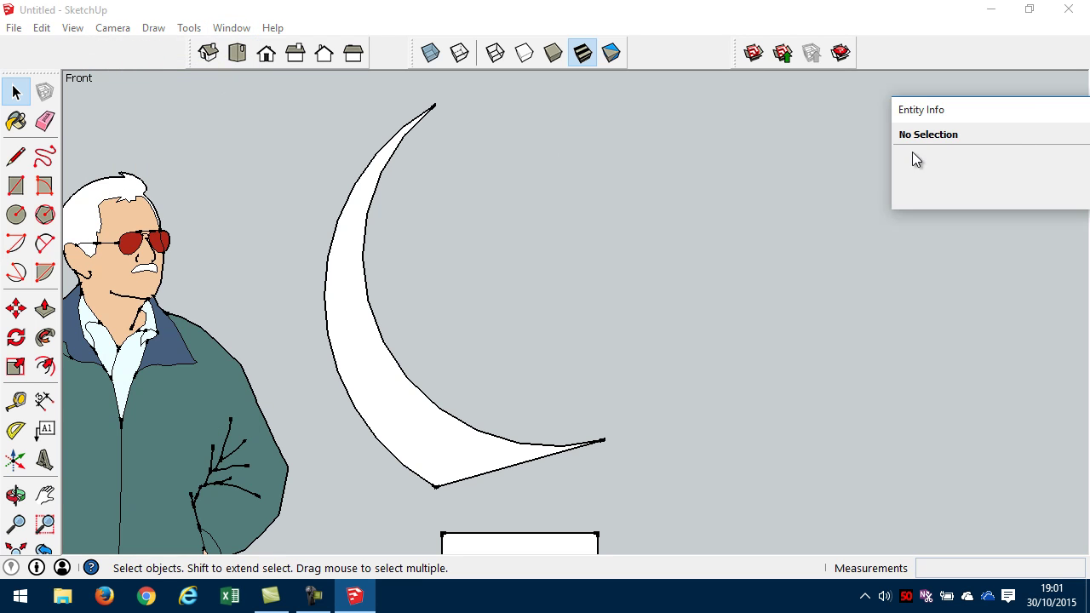
left_click_drag(1027, 110, 964, 98)
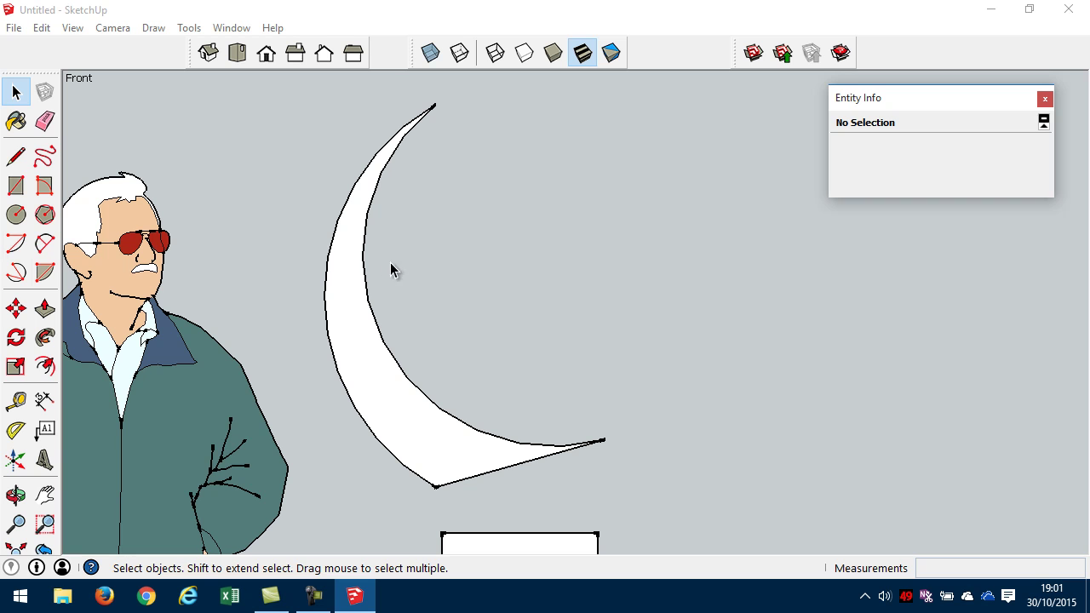
left_click(21, 97)
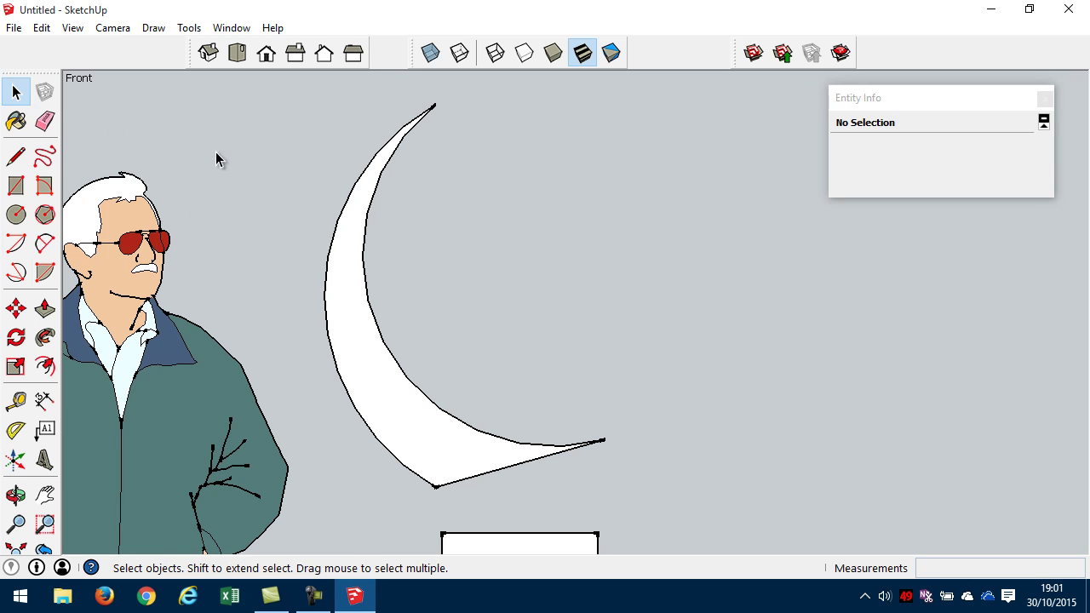
left_click(366, 239)
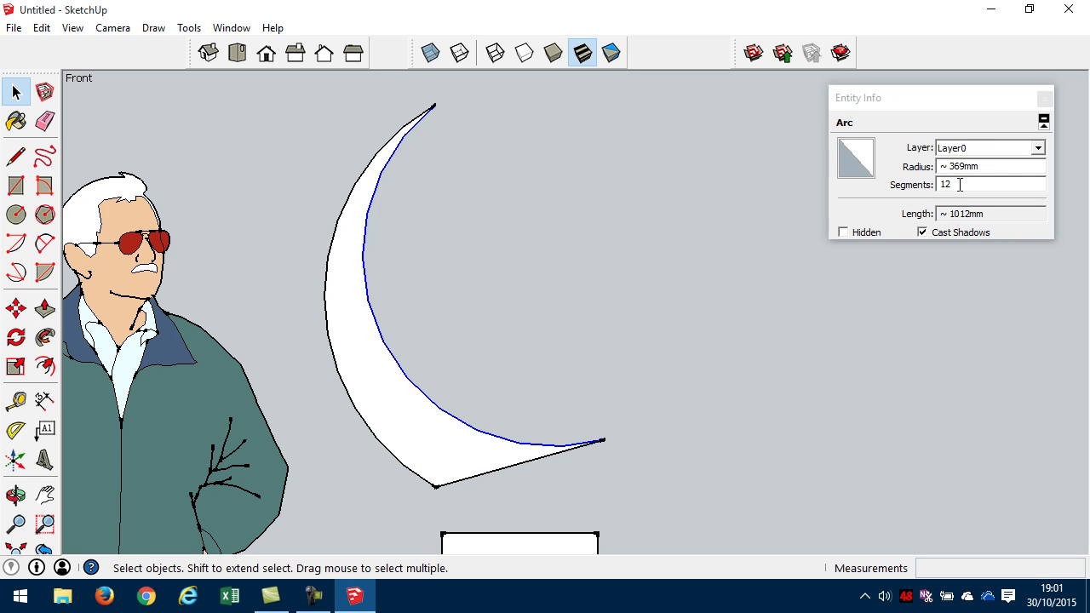
left_click(960, 185)
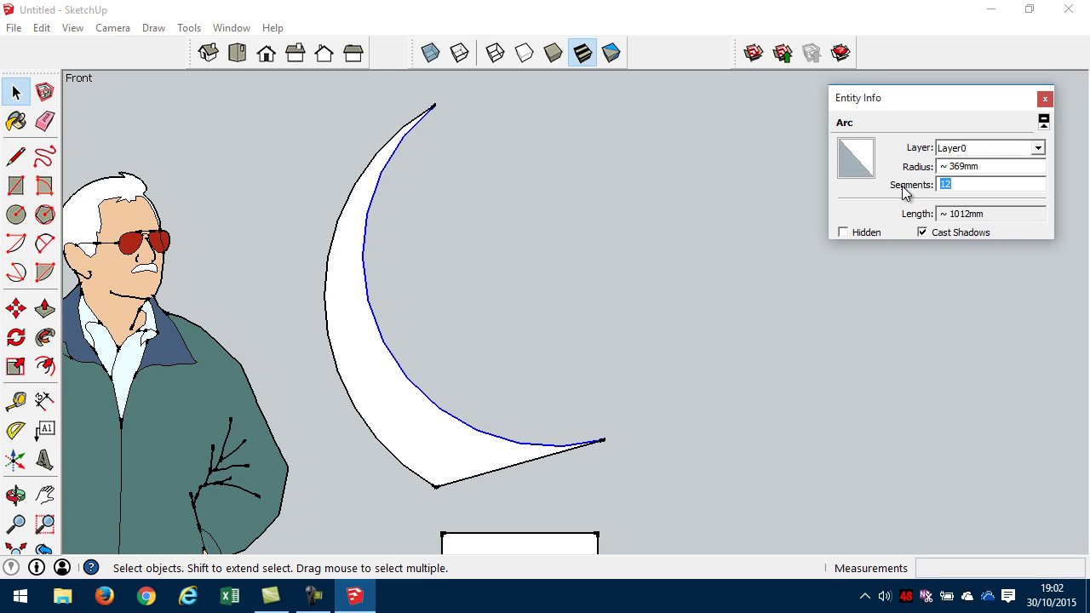
key("Return")
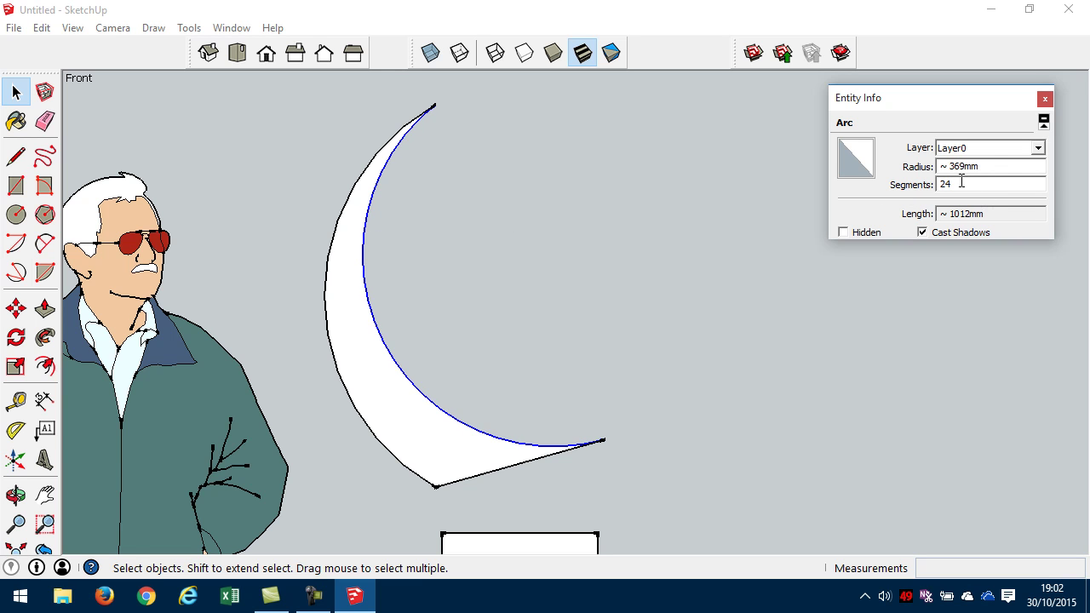
Set the crescent's outer arc to 24 segments and clear the selection, keeping Entity Info open clear of the model
left_click(334, 244)
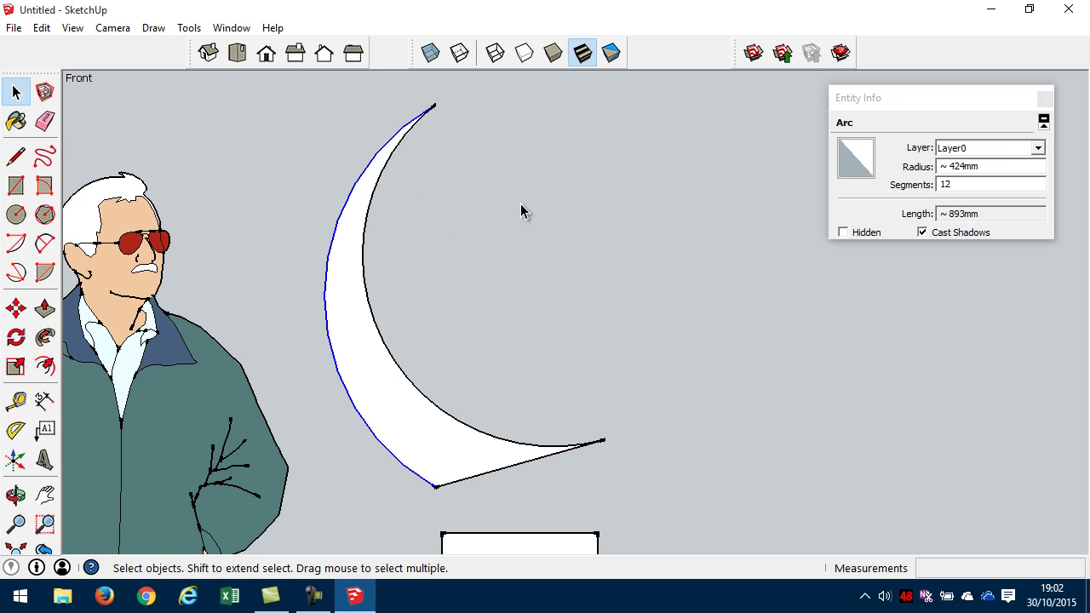
left_click(981, 183)
key("Return")
left_click(566, 452)
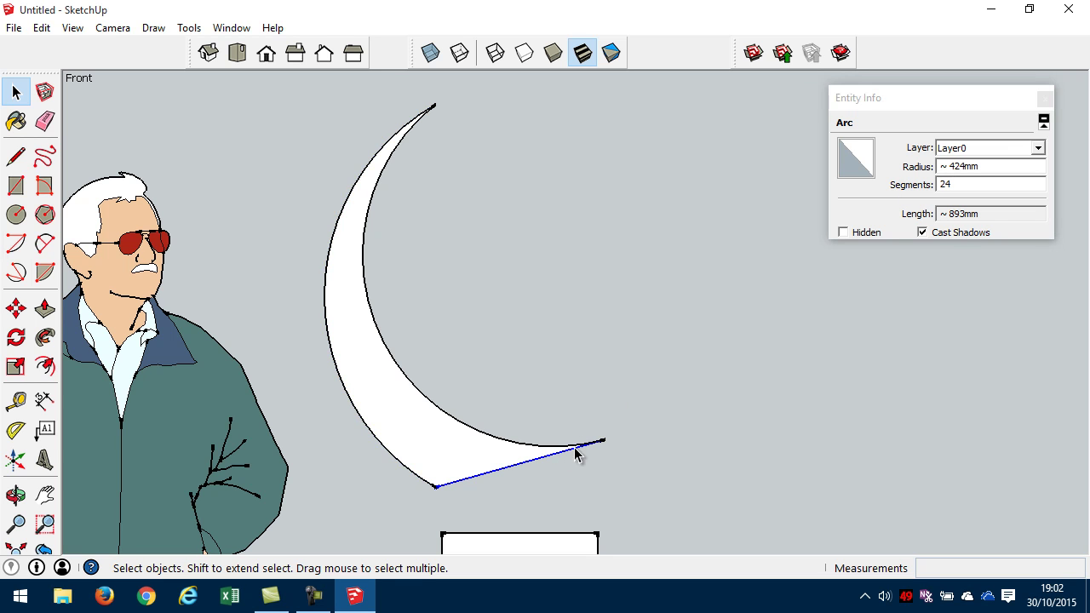
left_click(584, 328)
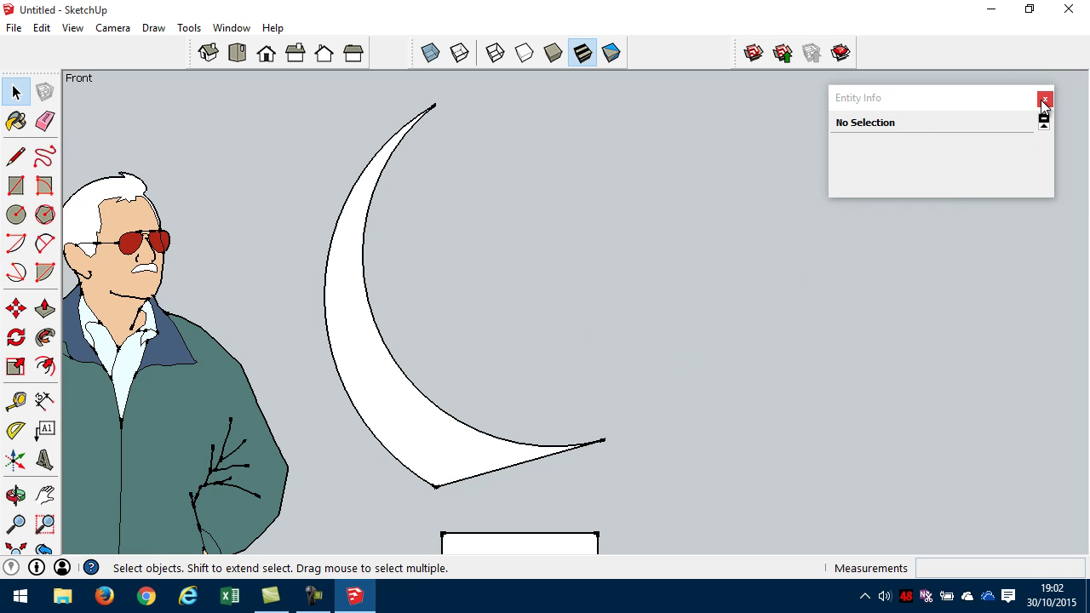
left_click_drag(994, 101, 1013, 89)
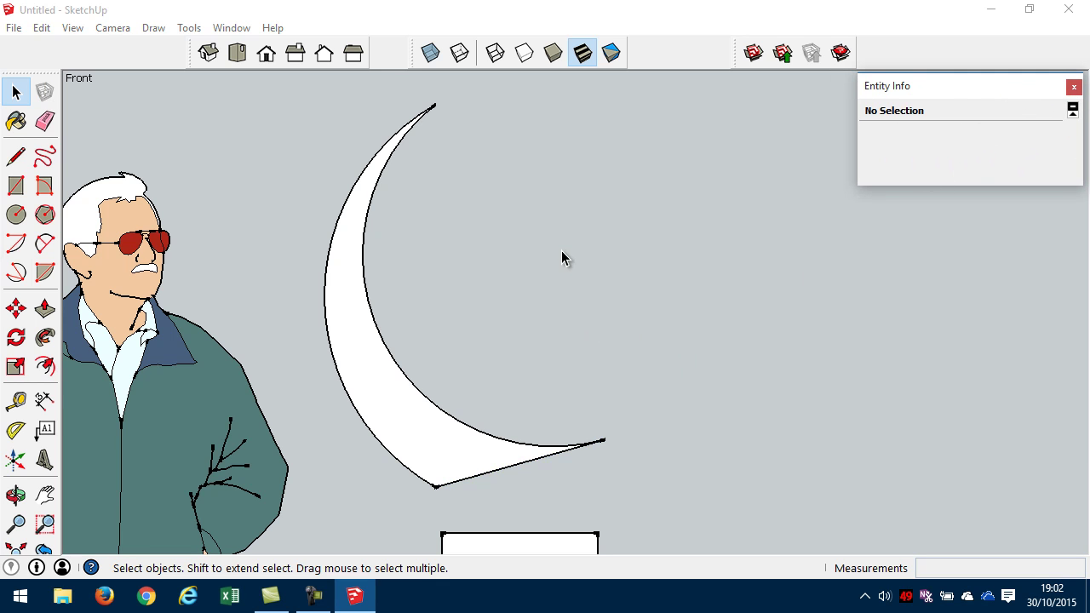
Extrude the crescent face by 50 mm with Push/Pull
middle_click_drag(645, 283, 528, 234)
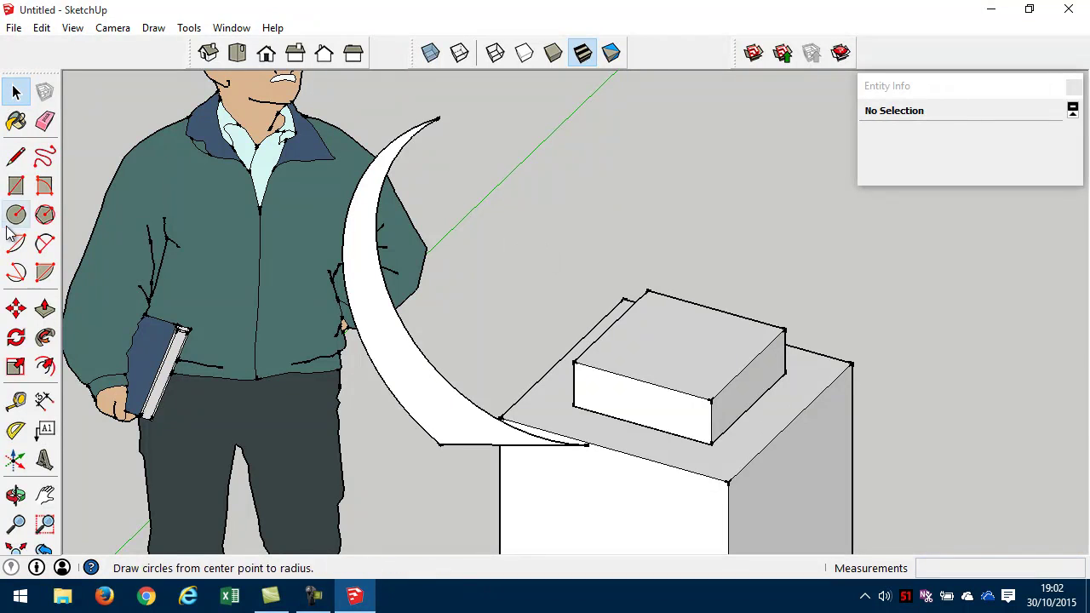
left_click(45, 309)
left_click(429, 412)
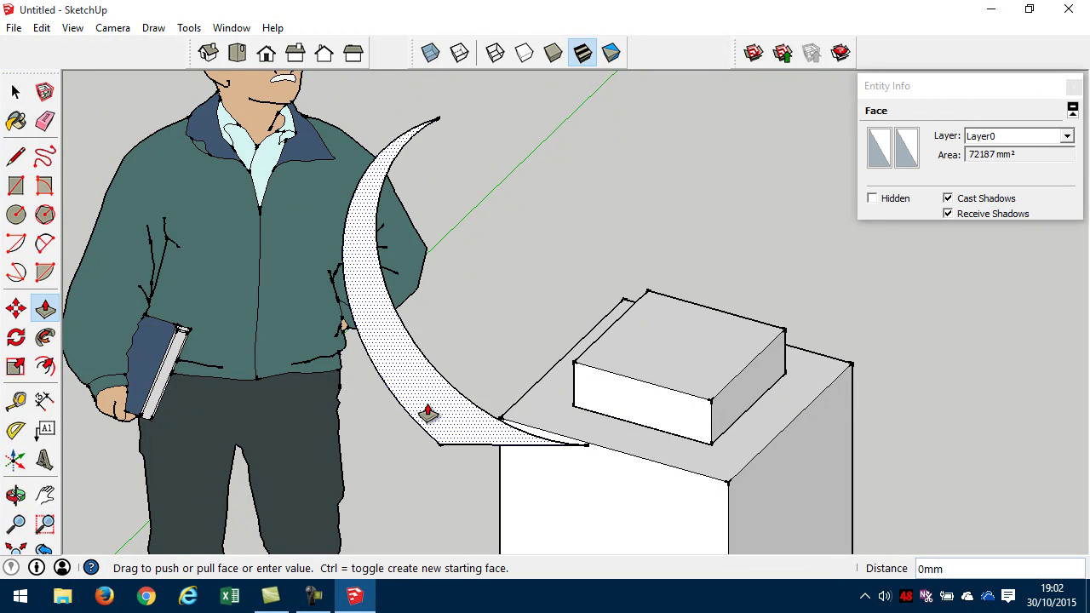
type("50")
key("Return")
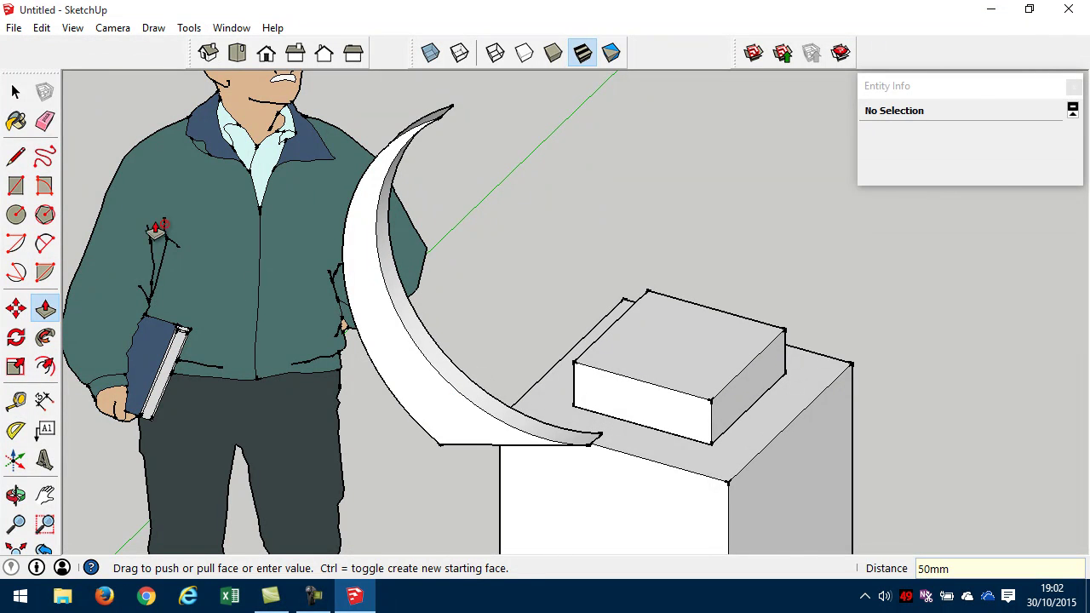
left_click(15, 92)
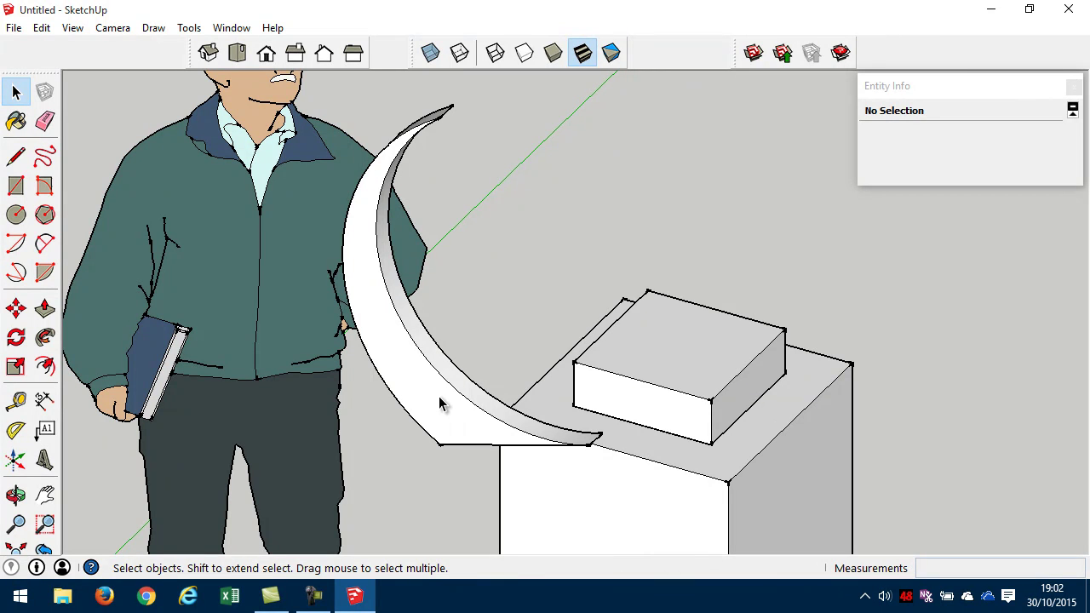
Try to move the ungrouped crescent by its front face along the green axis
left_click(16, 308)
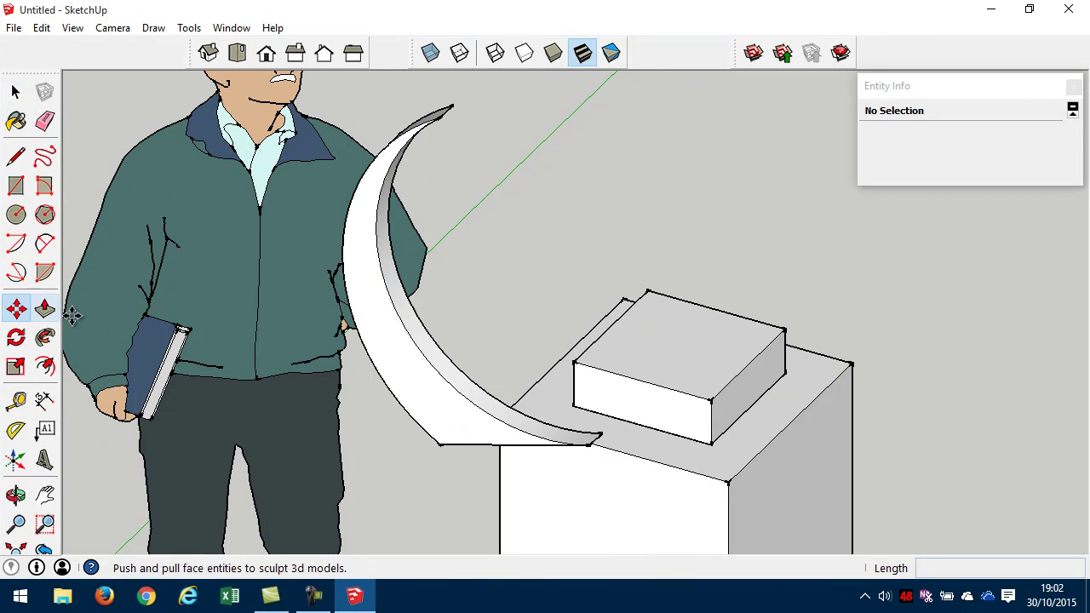
left_click(417, 392)
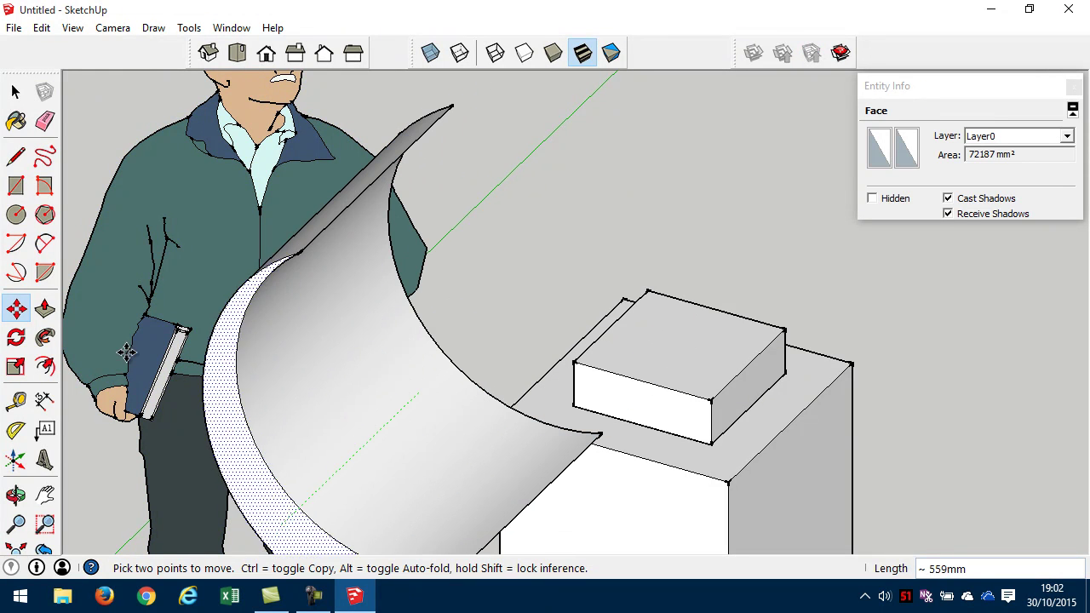
left_click(519, 443)
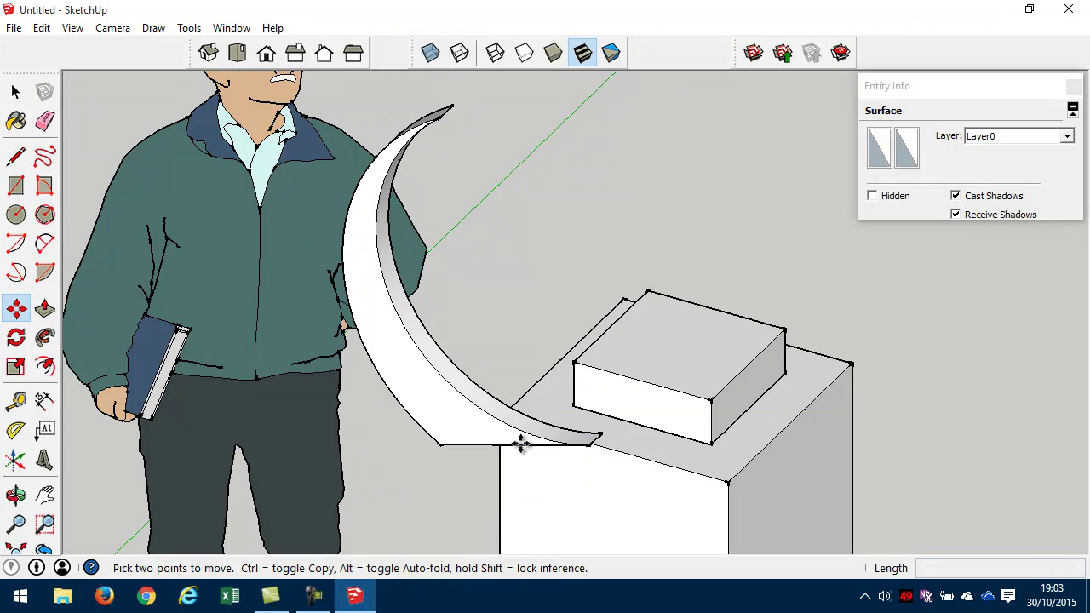
left_click(15, 91)
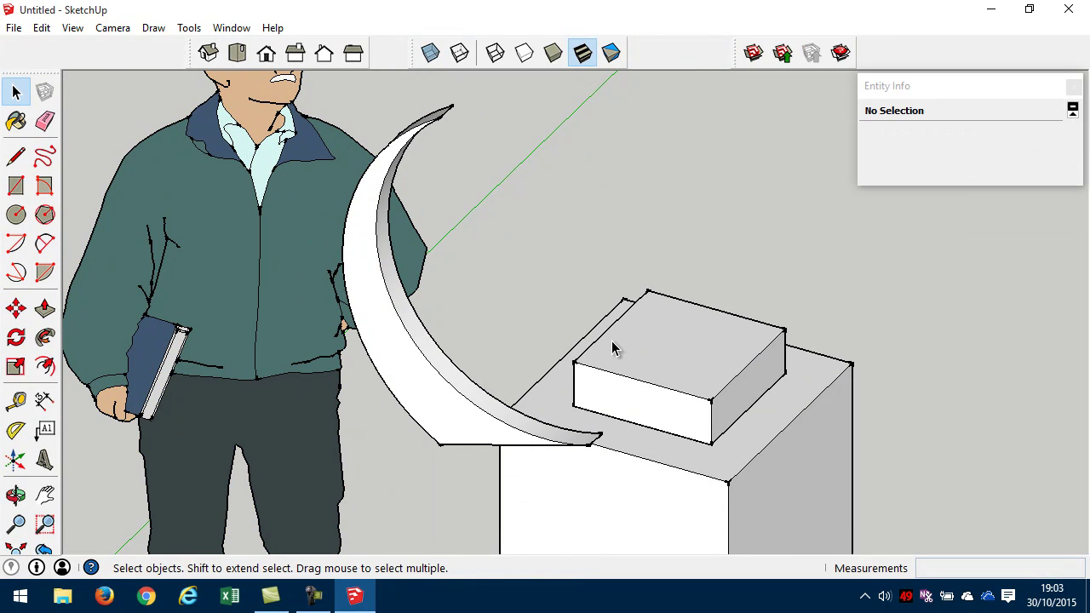
Select the entire extruded crescent, with all its connected faces and edges, and make it a group
double_click(428, 401)
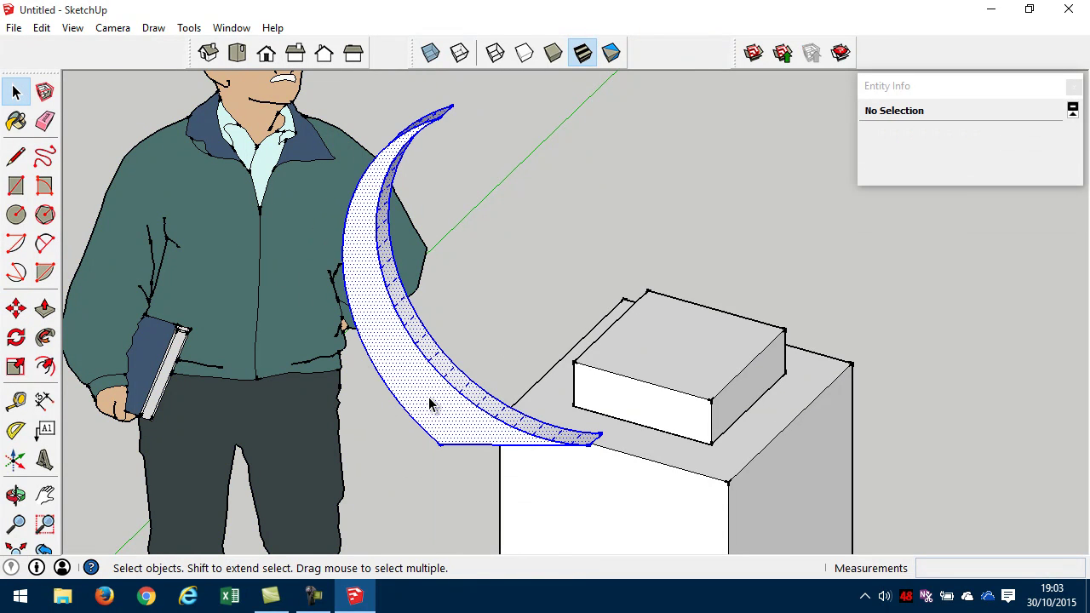
left_click(41, 27)
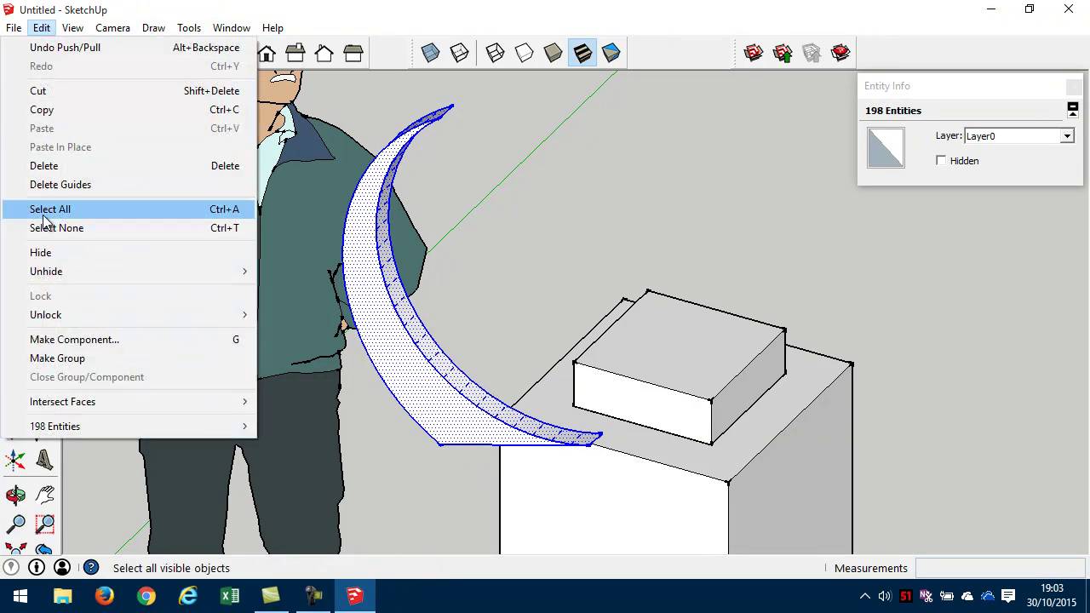
left_click(78, 360)
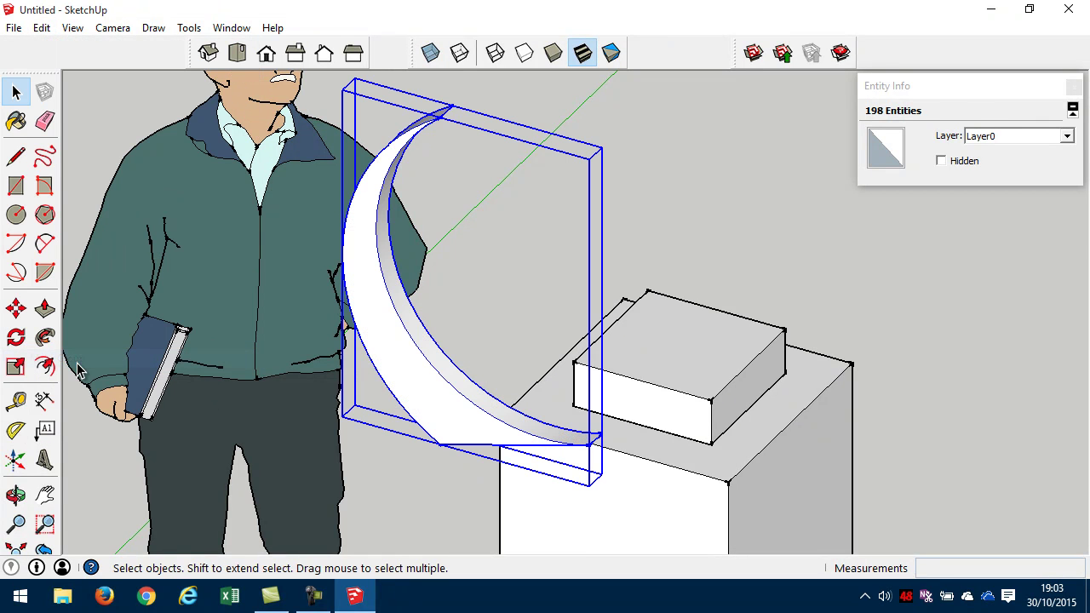
In the right view, move the crescent group about 645 mm along the green axis so it sits over the middle of the pedestal
left_click(16, 308)
scroll(456, 439, "down", 4)
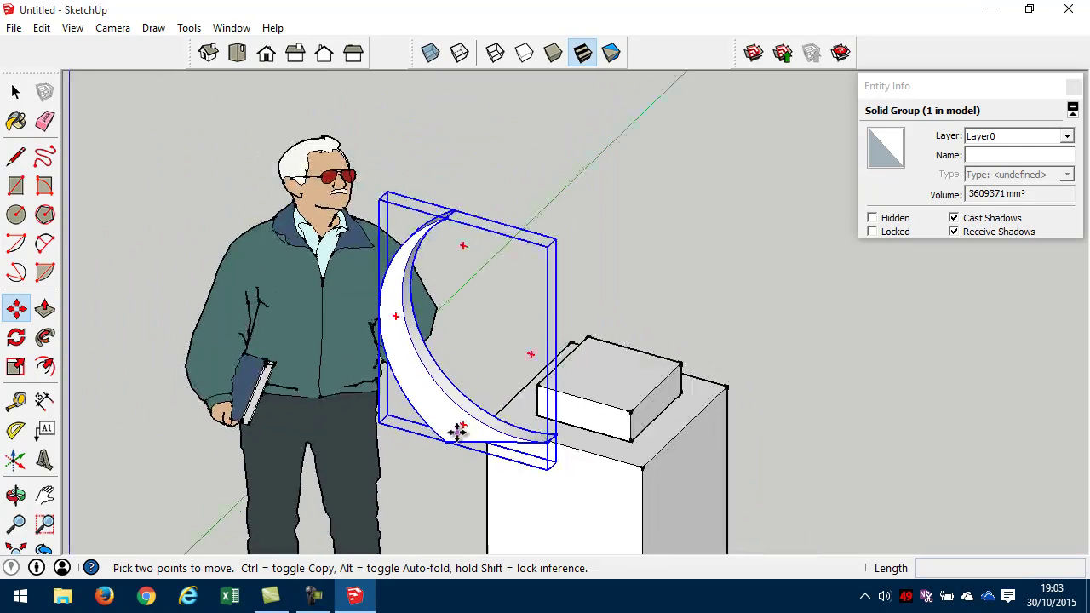
left_click(295, 56)
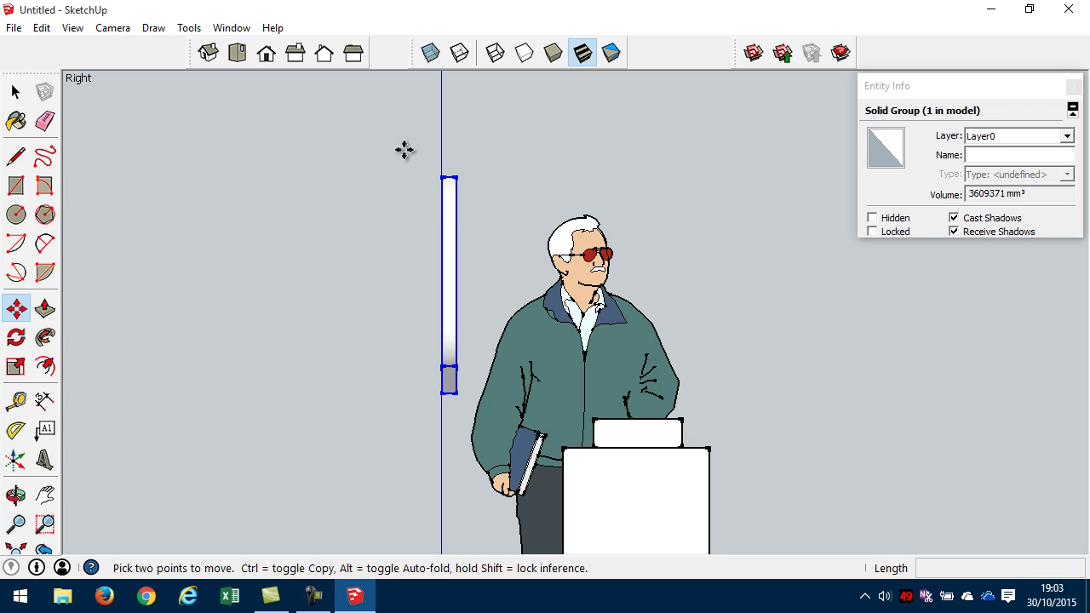
left_click(308, 131)
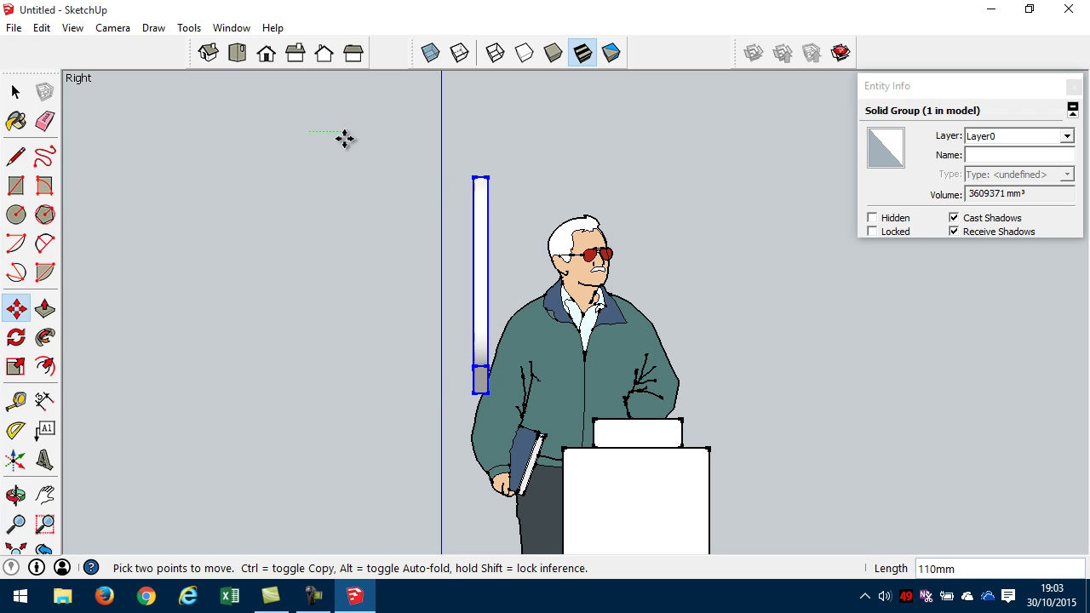
left_click(496, 141)
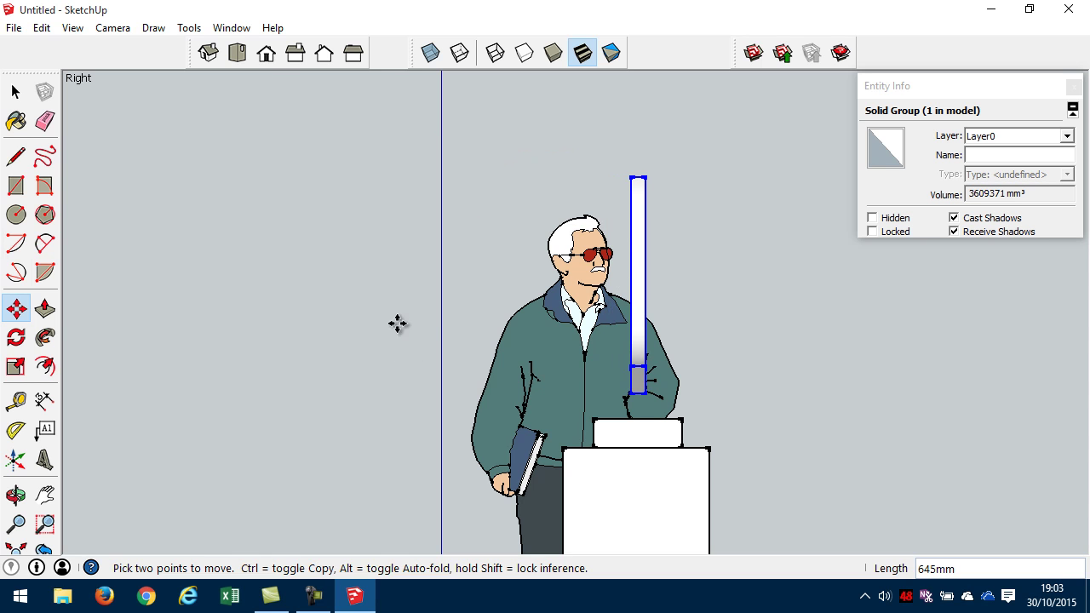
In the front view, move the crescent group about 116 mm along the red axis over the pedestal and clear the selection
left_click(267, 55)
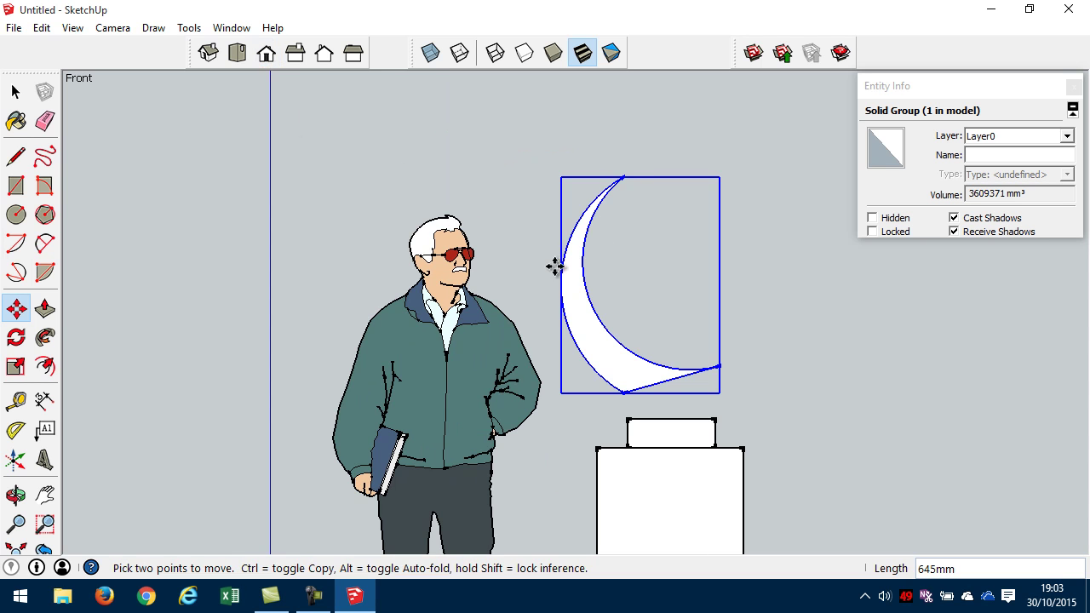
left_click(900, 399)
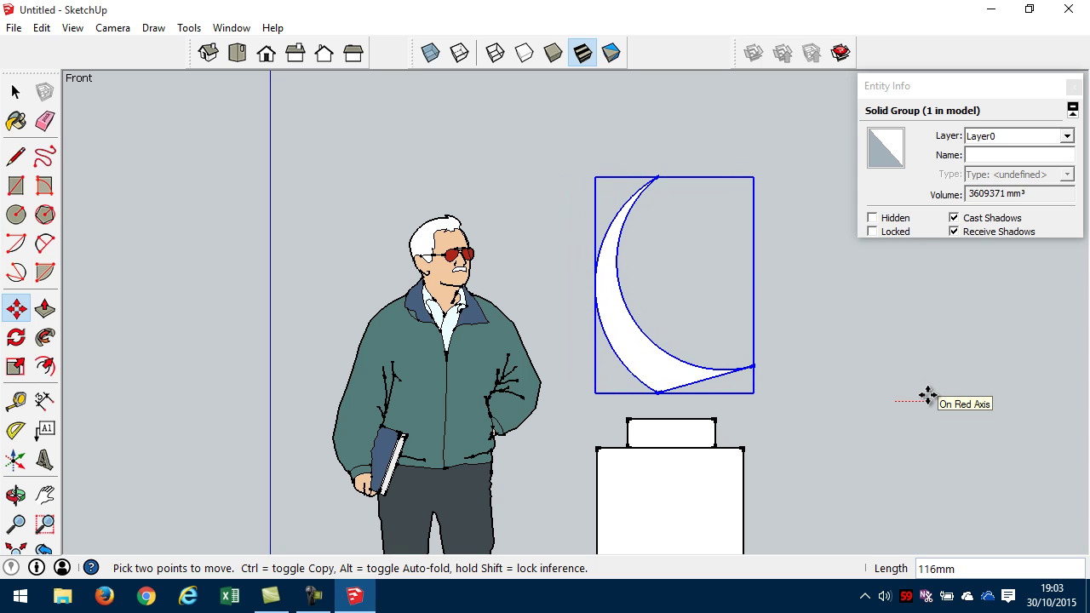
left_click(927, 395)
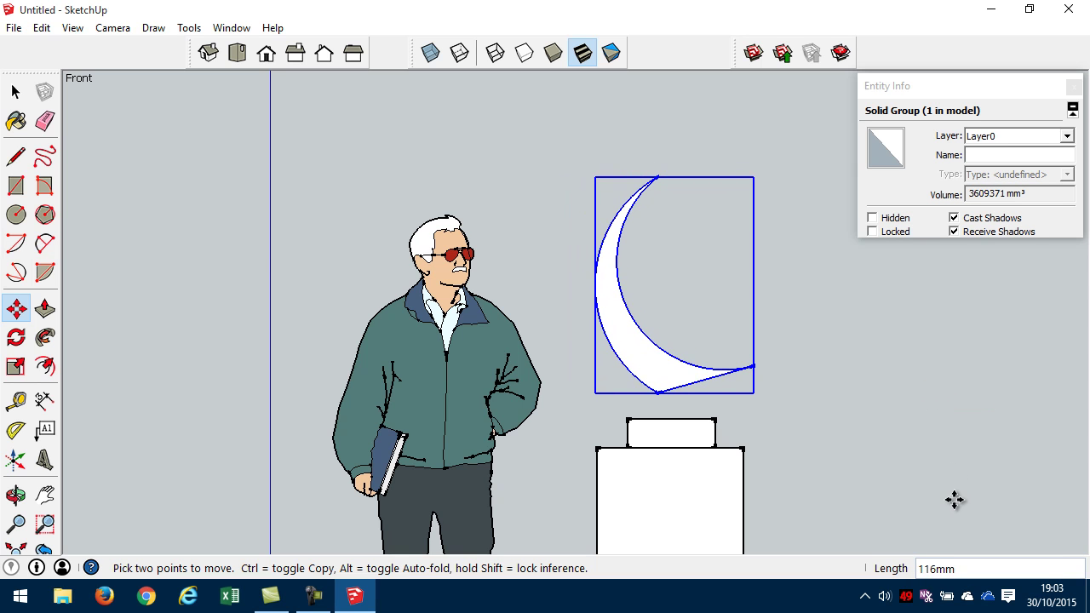
left_click(15, 91)
left_click(425, 170)
scroll(565, 316, "down", 2)
middle_click_drag(743, 367, 589, 292, "shift")
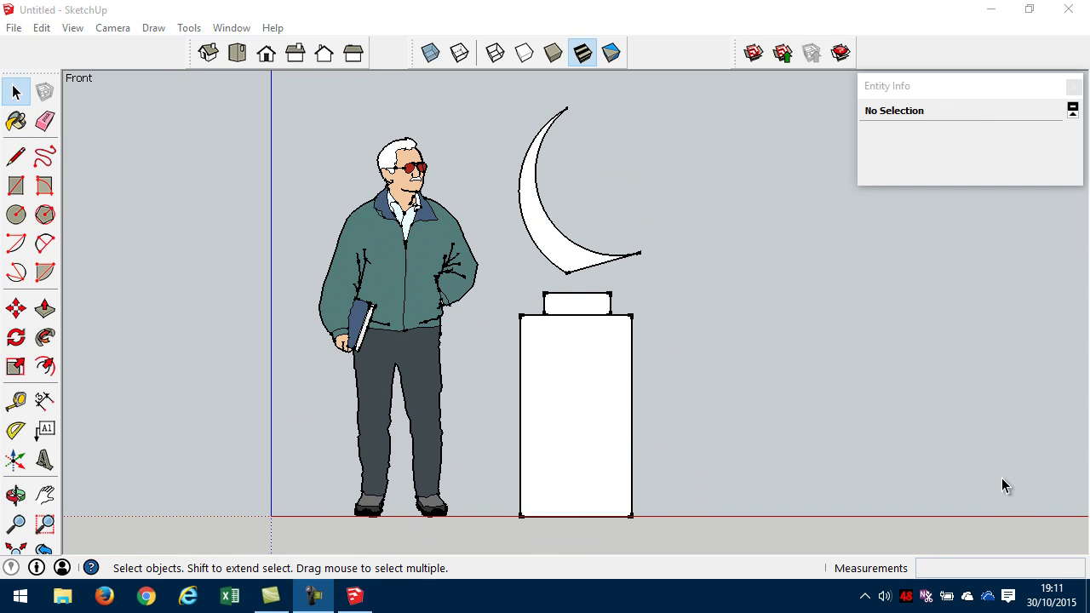
Draw a vertical circle with a radius of about 251 mm beside the crescent in the front view and set it to 48 segments
left_click(16, 214)
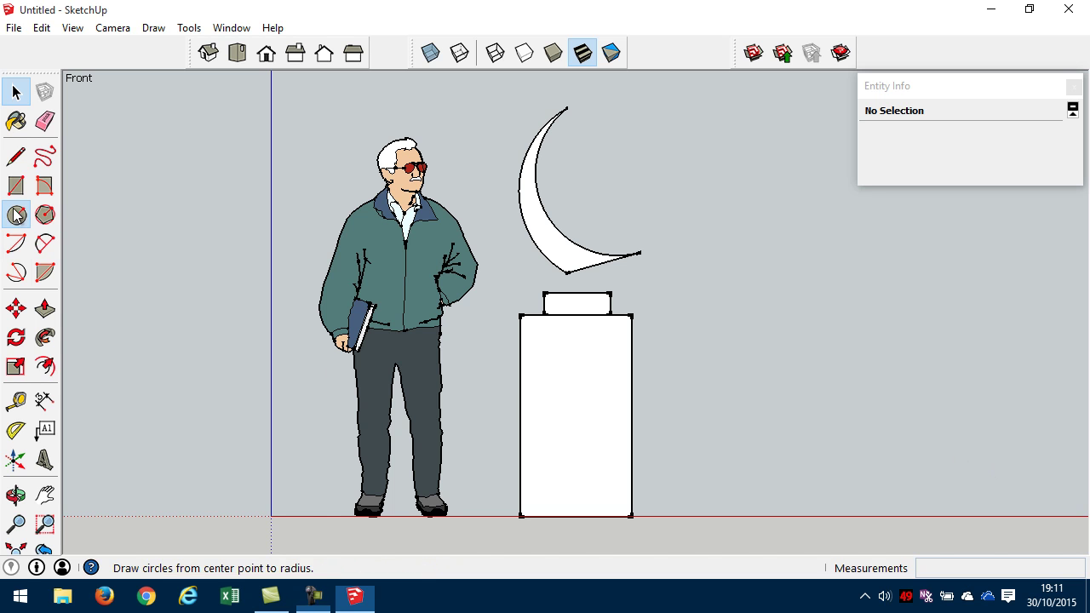
left_click(735, 273)
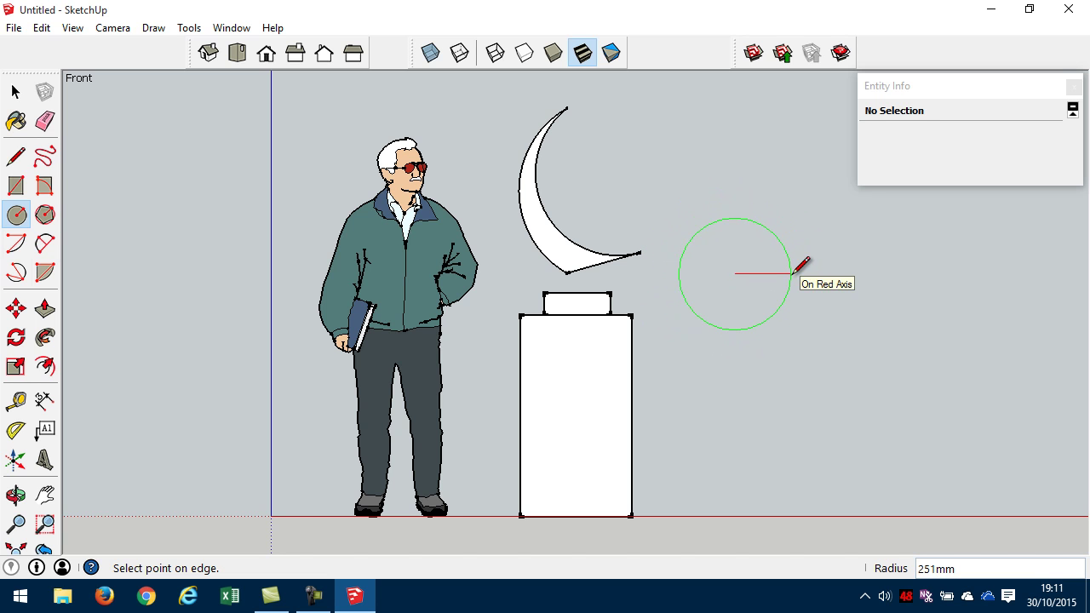
left_click(792, 273)
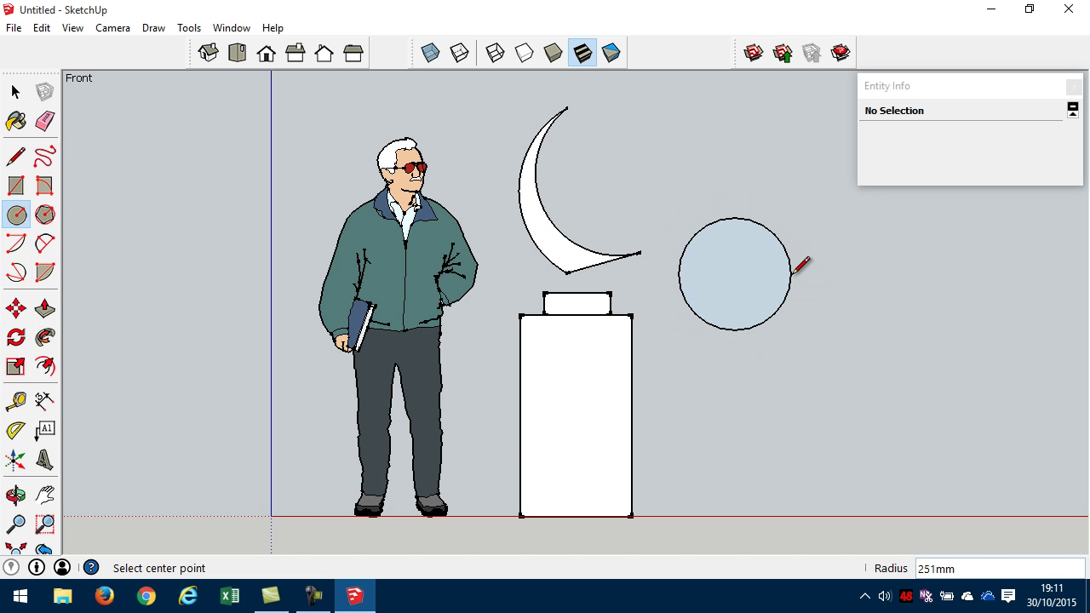
left_click(16, 92)
left_click(768, 321)
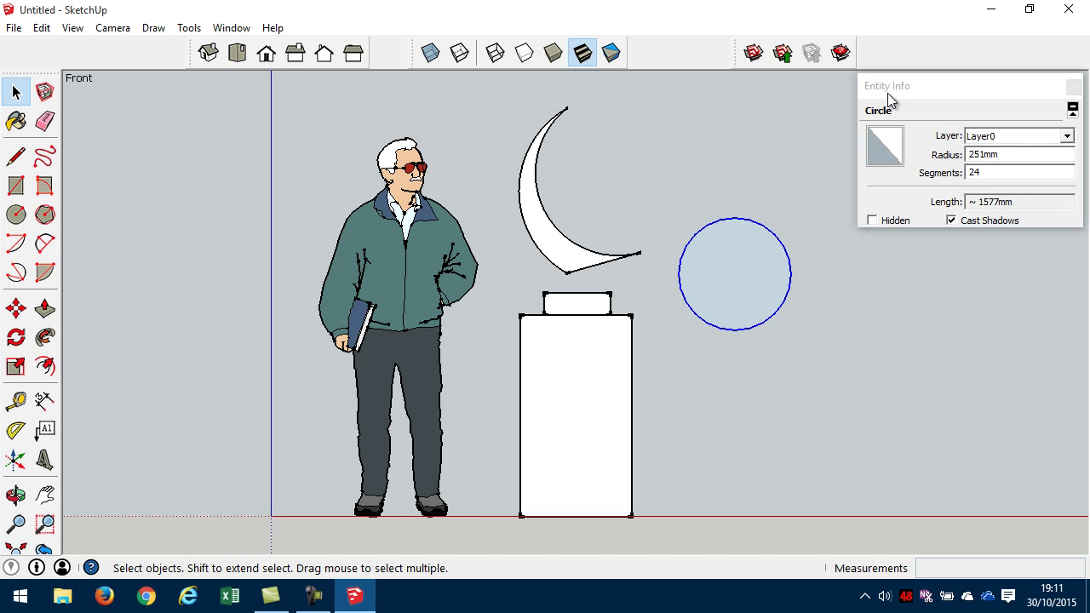
left_click(992, 173)
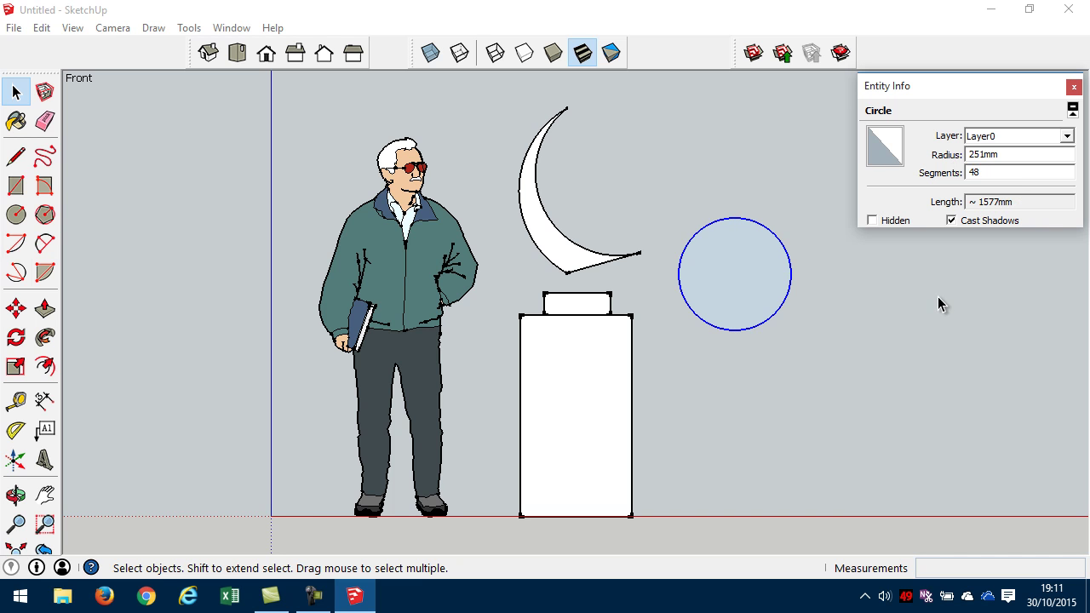
Split the circle with a vertical diameter line through its centre and erase the half nearer the crescent
left_click(16, 156)
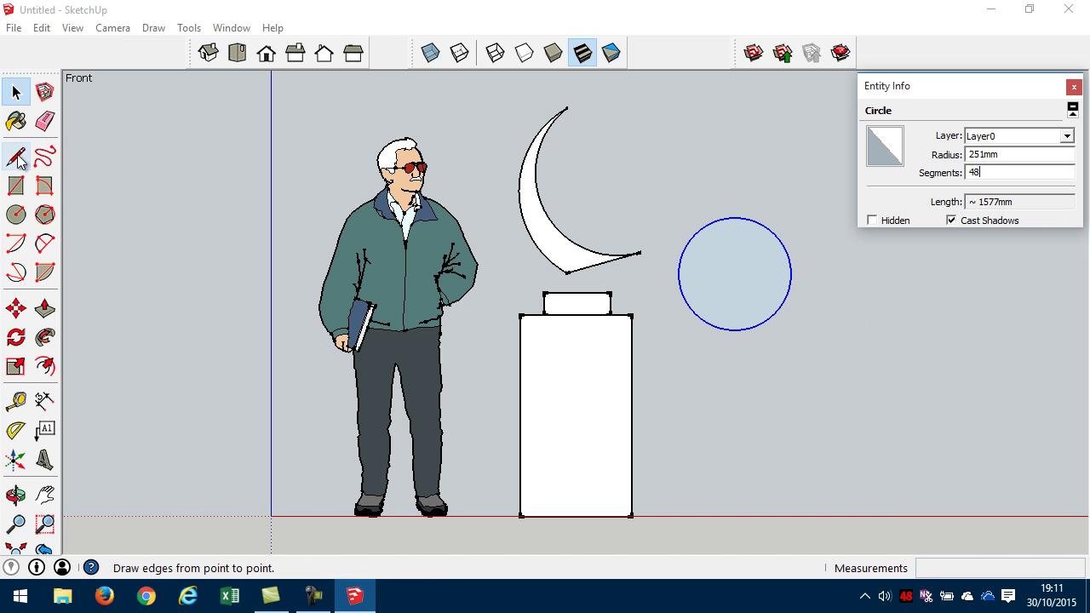
left_click(734, 273)
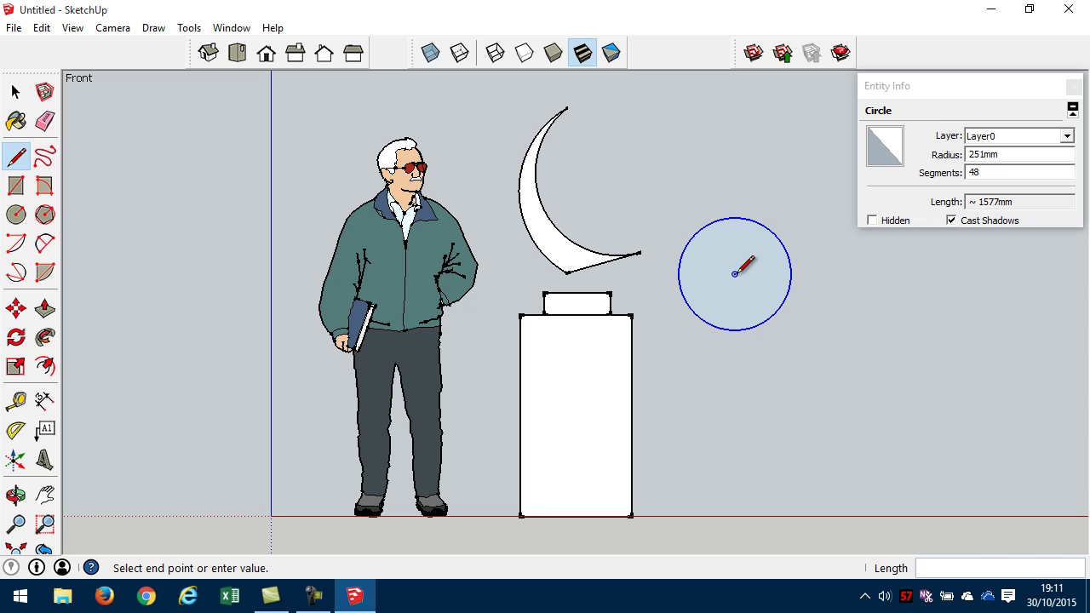
left_click(735, 218)
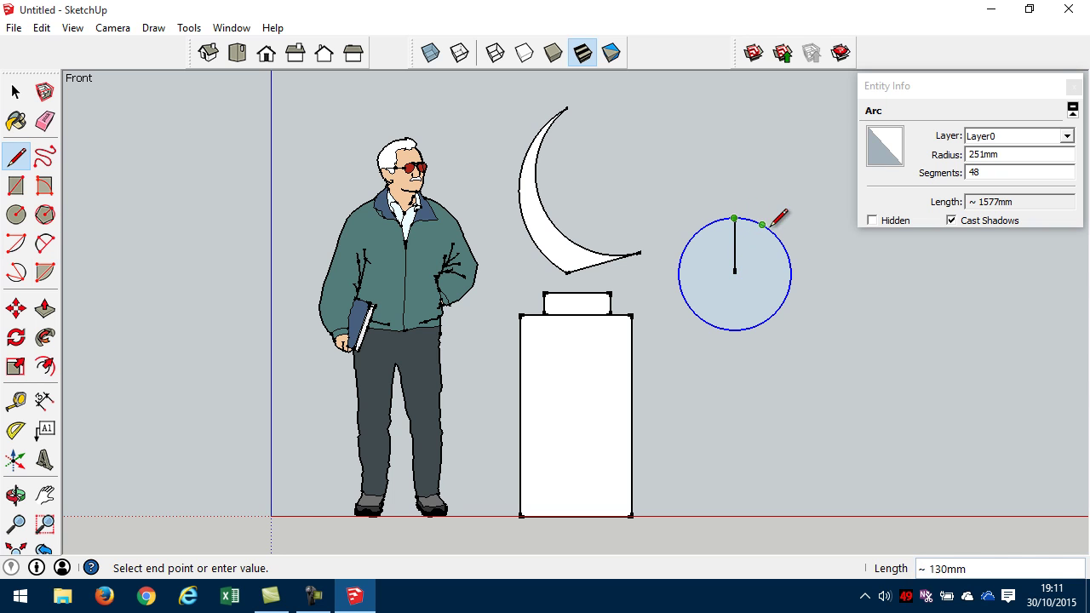
left_click(734, 329)
left_click(44, 120)
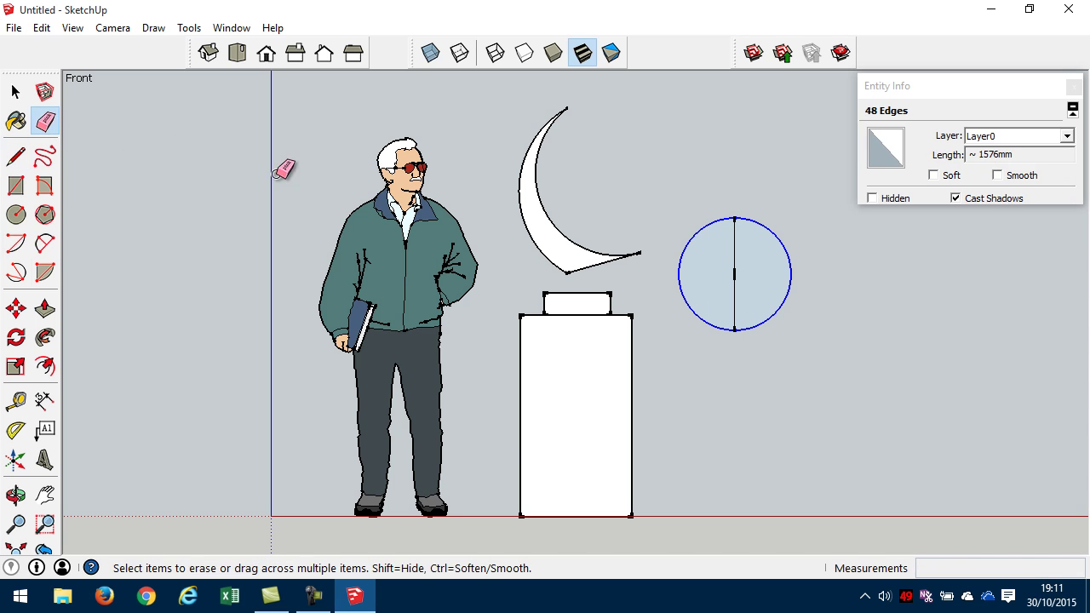
left_click(703, 239)
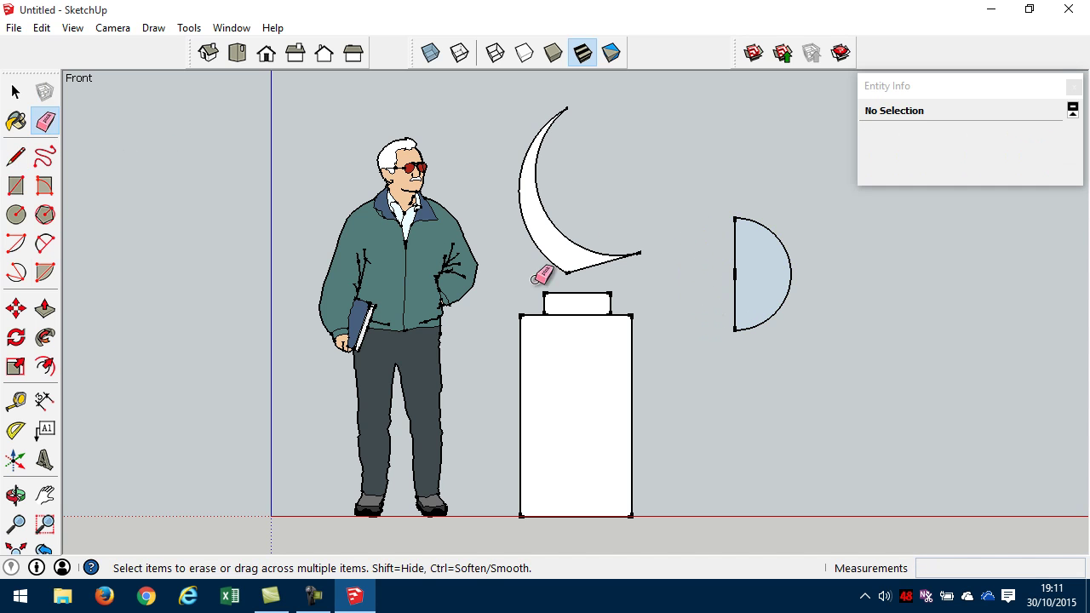
Draw a horizontal circle with a radius of about 140 mm centred on the half disc's lower endpoint
left_click(17, 215)
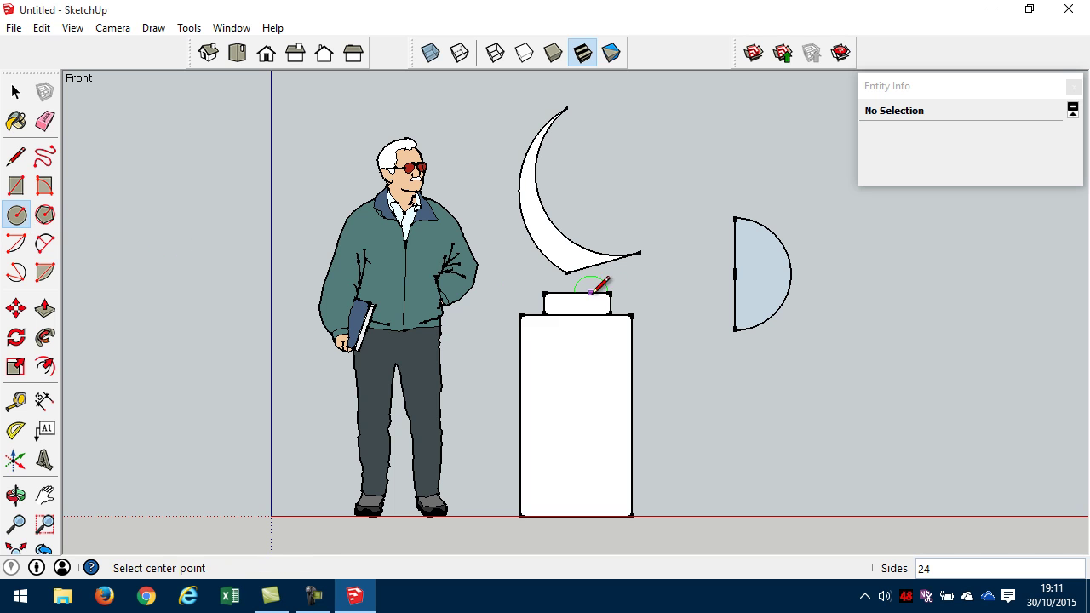
middle_click_drag(783, 168, 697, 379)
scroll(696, 379, "up", 4)
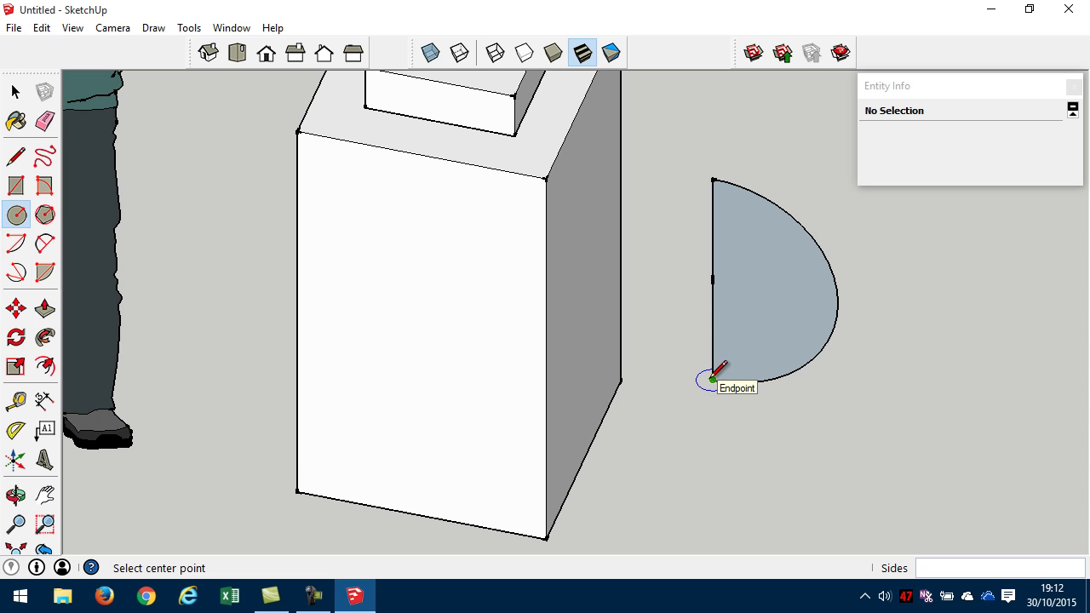
left_click(712, 379)
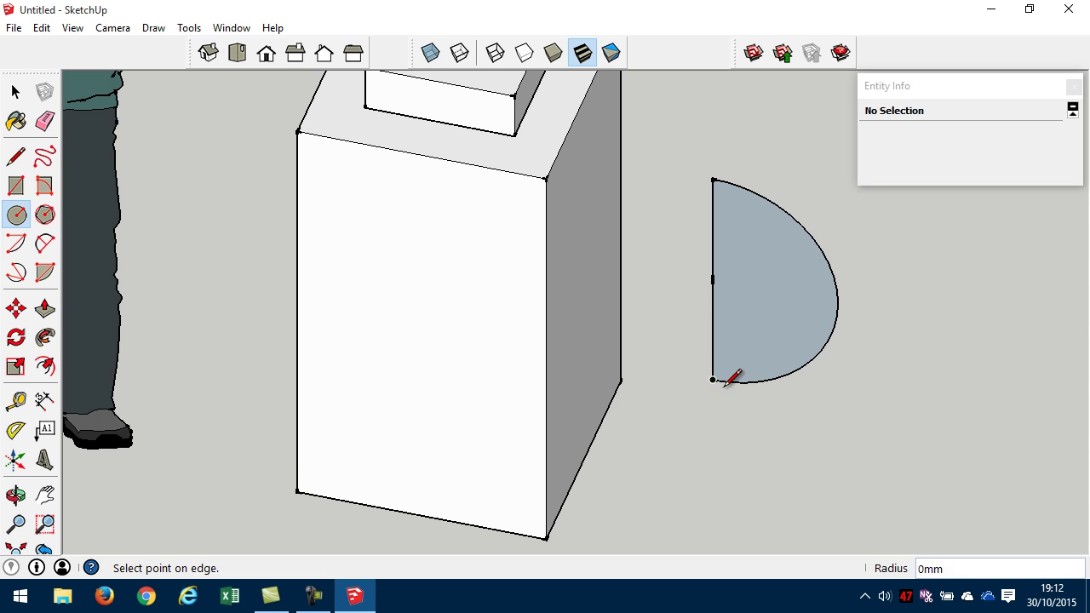
left_click(785, 385)
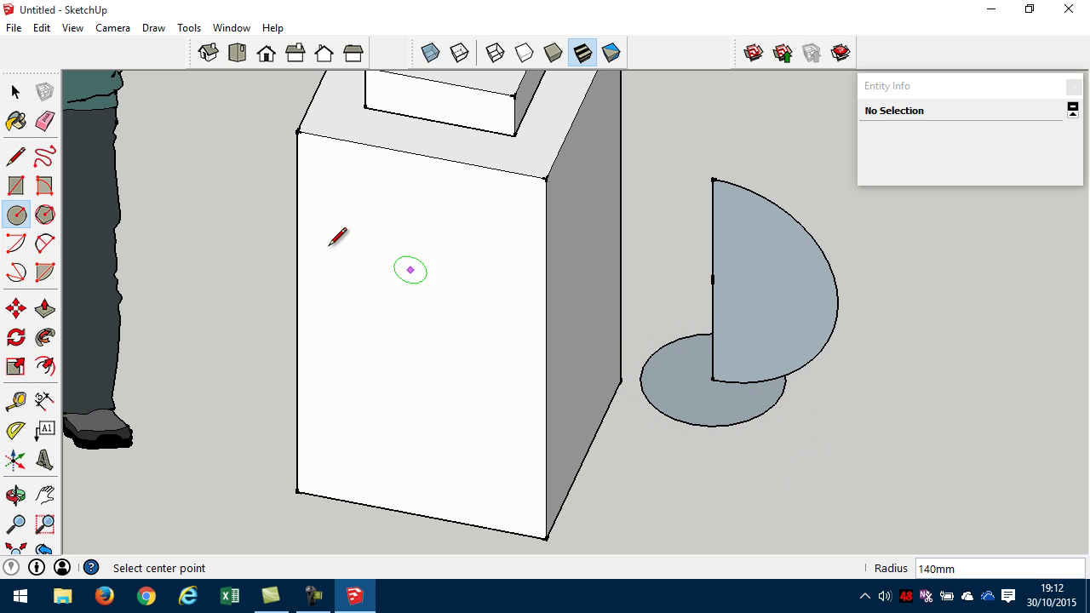
Set the horizontal circle to 48 segments and clear the selection
middle_click_drag(869, 486, 912, 486)
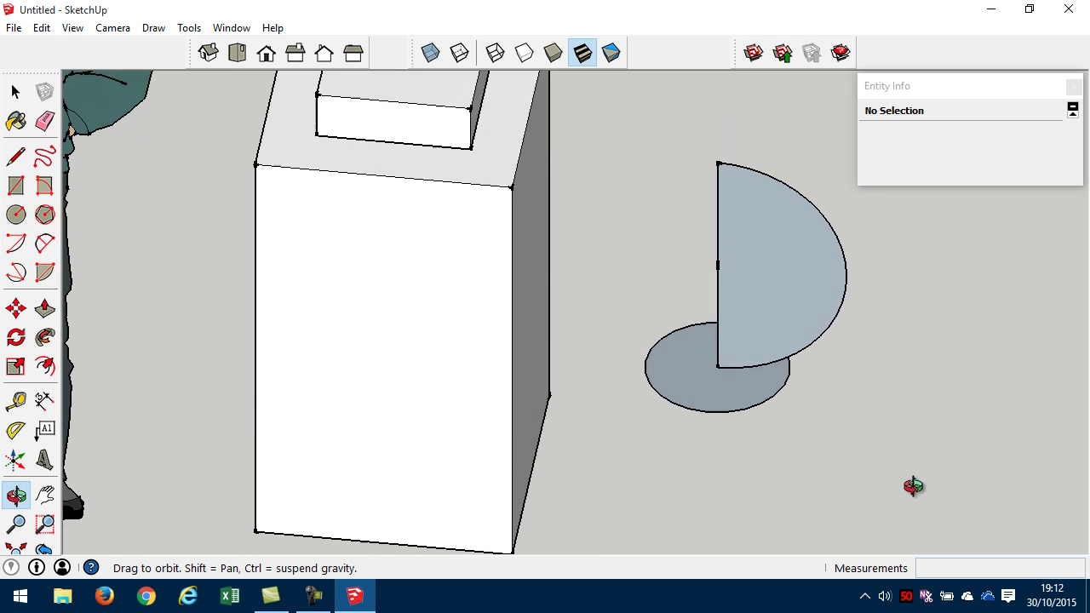
left_click(15, 91)
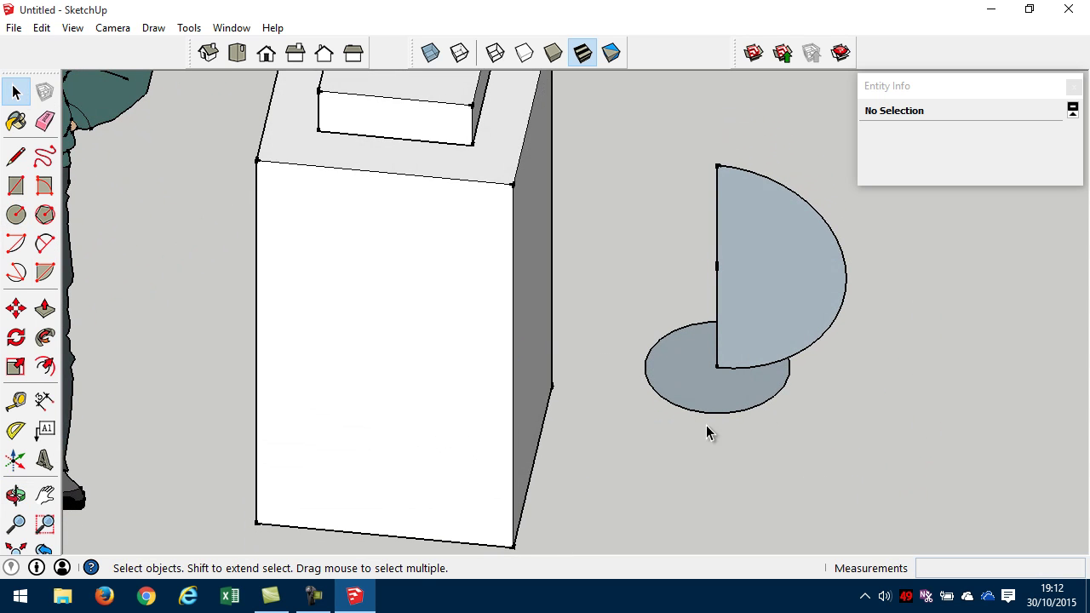
left_click(729, 416)
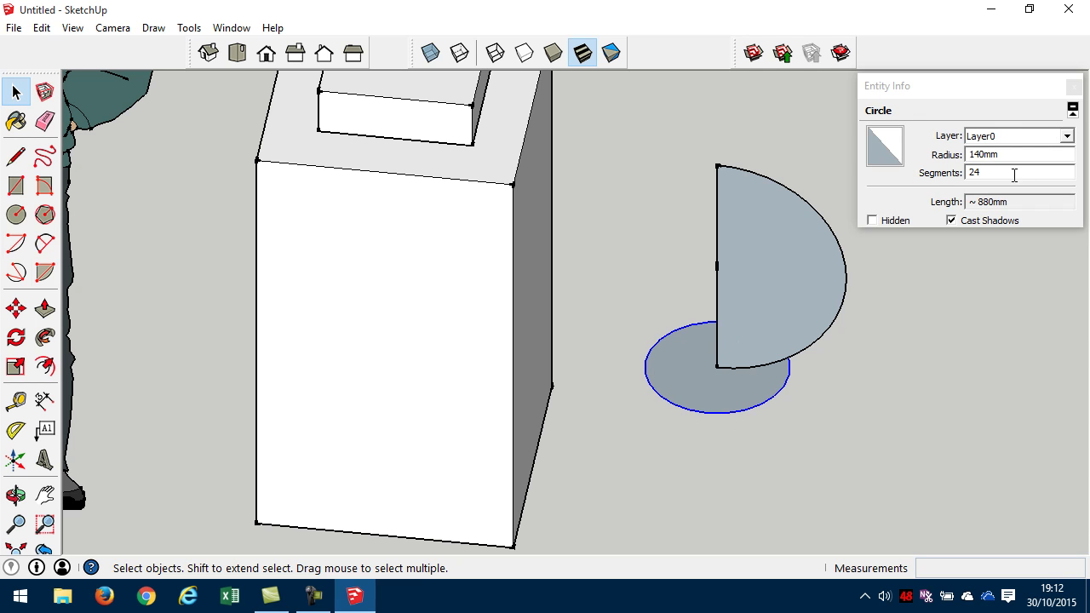
left_click_drag(1014, 176, 928, 187)
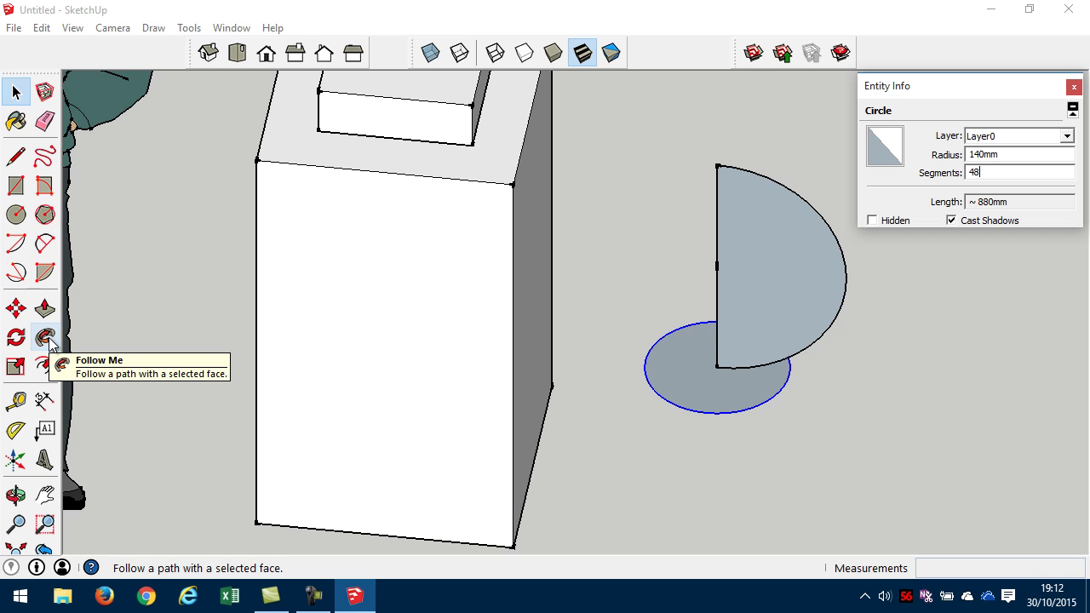
left_click(16, 92)
left_click(886, 468)
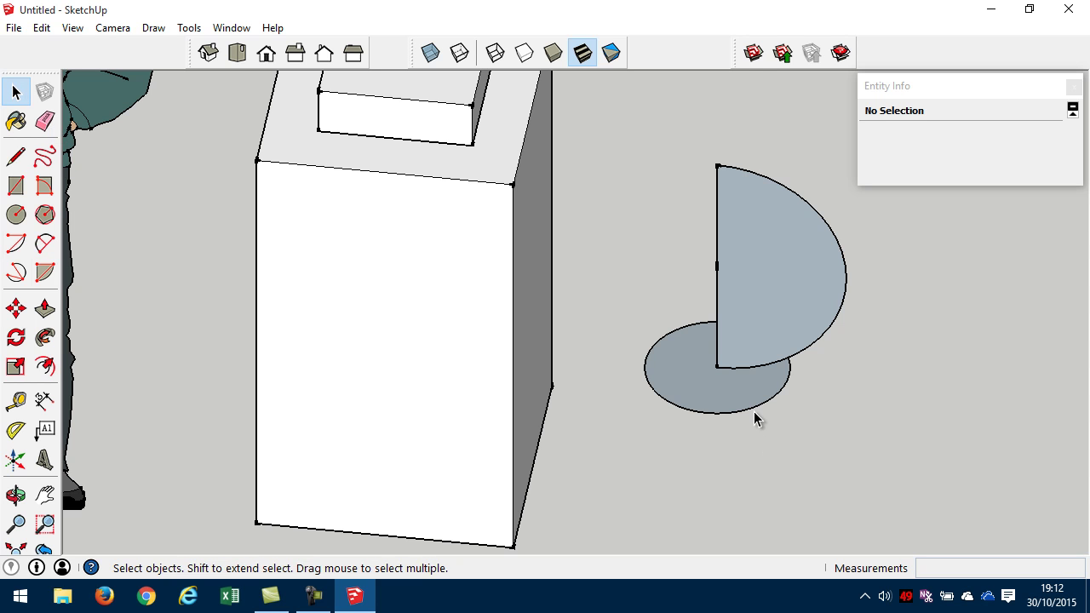
Sweep the half disc around the horizontal circle's edge with Follow Me to form a sphere
left_click(754, 413)
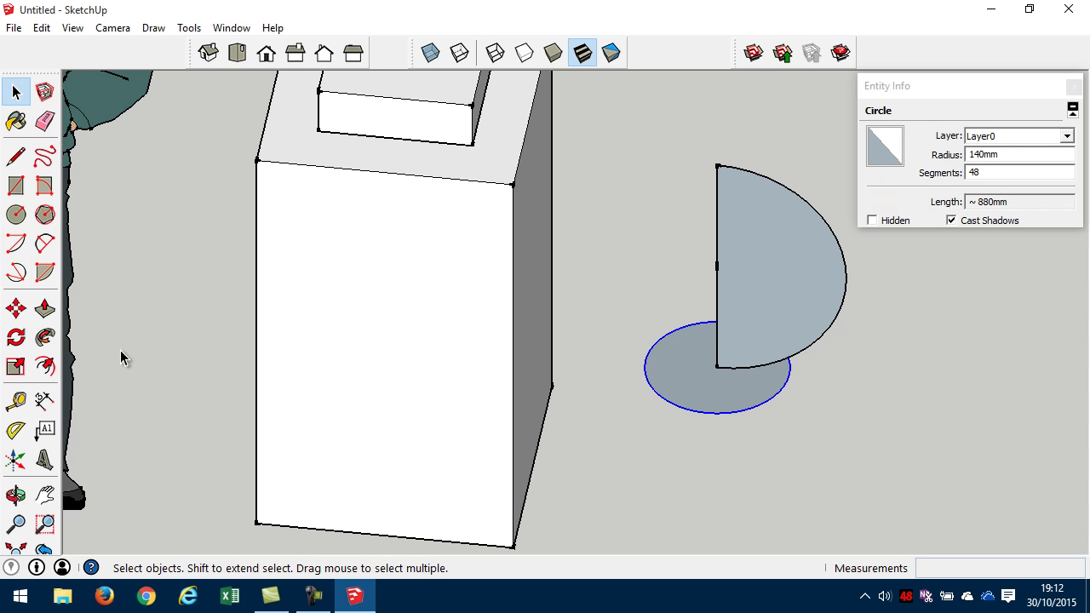
left_click(45, 339)
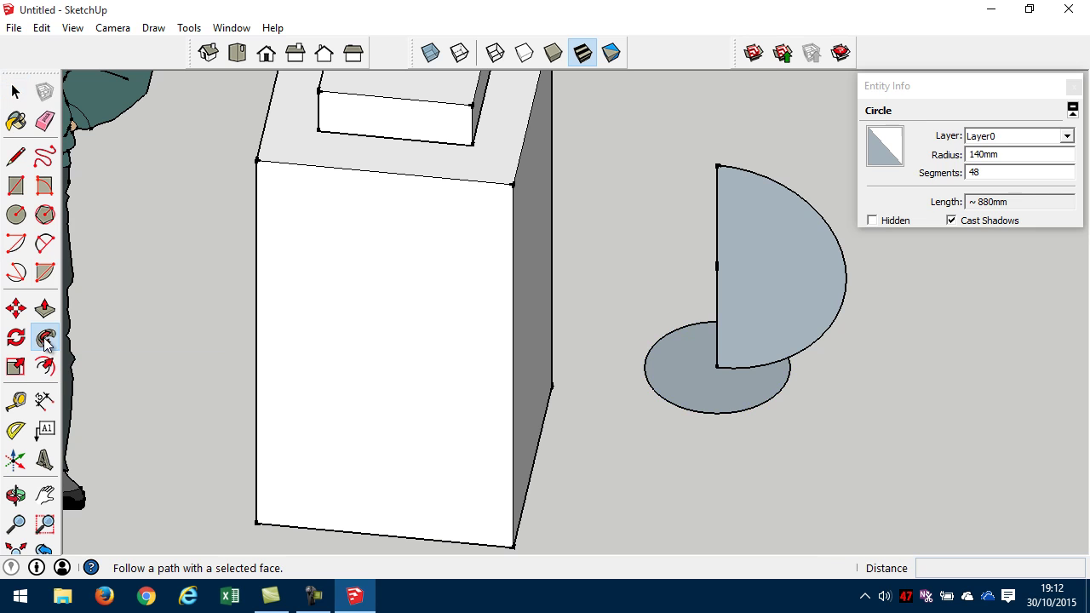
left_click(753, 289)
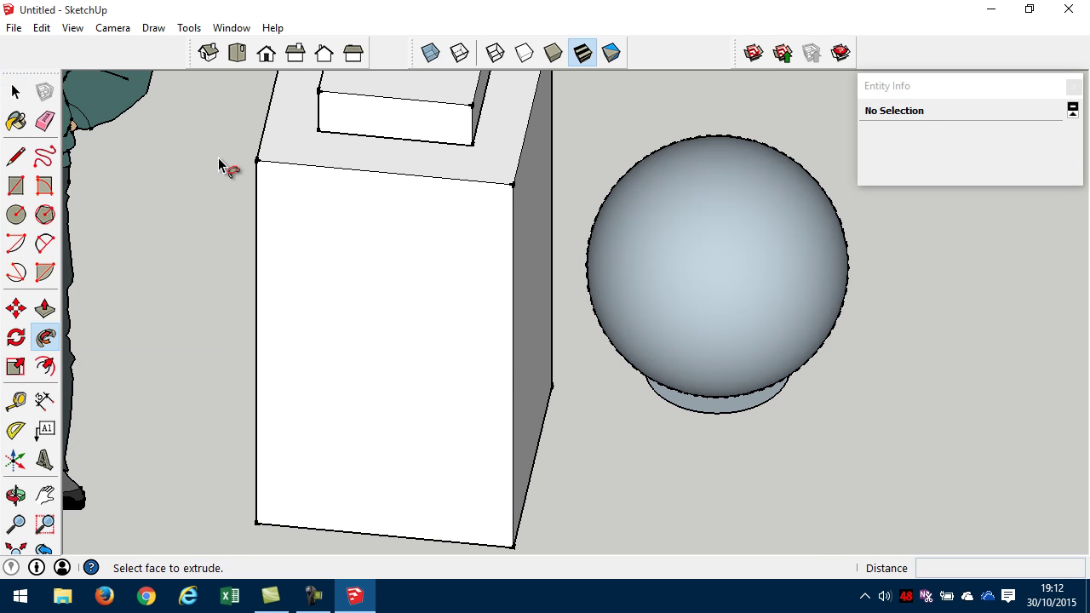
Delete the horizontal path circle beneath the sphere and check the sphere from several angles
left_click(15, 91)
middle_click_drag(763, 452, 803, 390)
left_click(784, 381)
key("Delete")
middle_click_drag(783, 441, 826, 416)
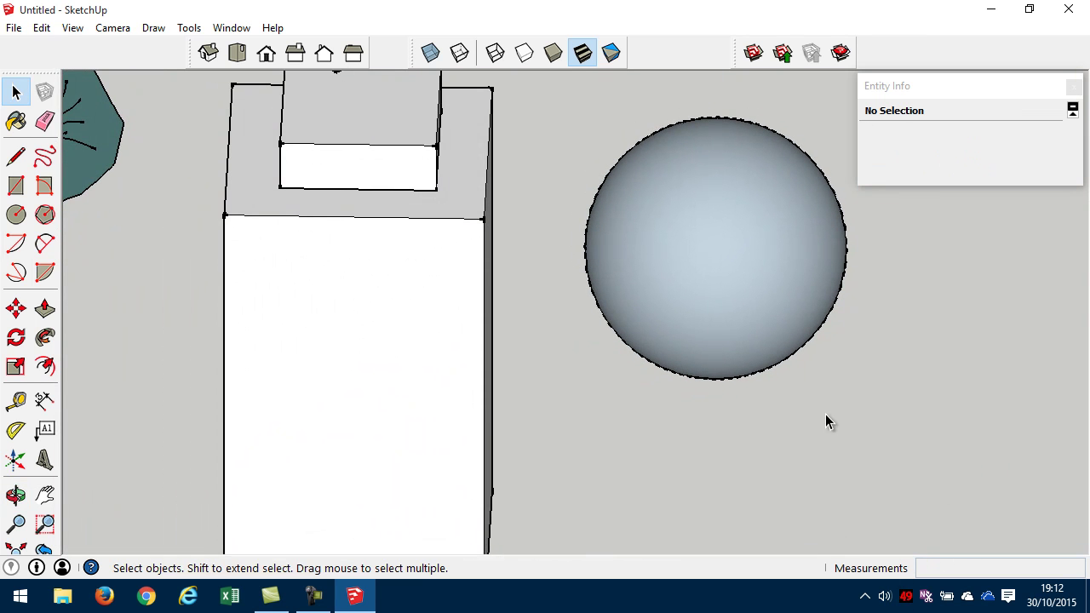
middle_click_drag(853, 313, 896, 399)
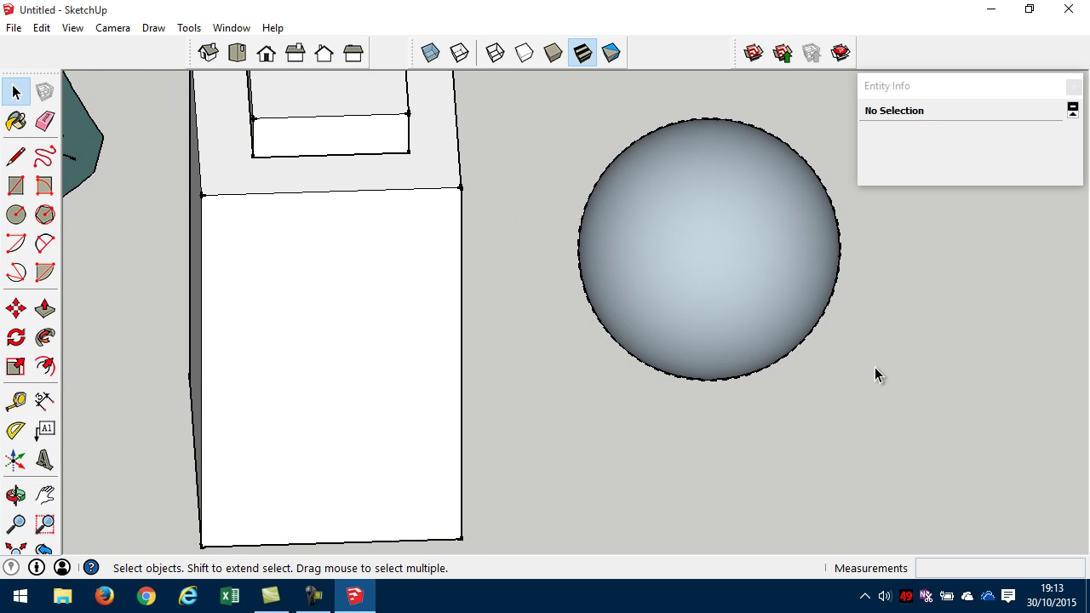
Reverse the sphere's faces so the white front side points outward, and check it beside the pedestal
right_click(727, 282)
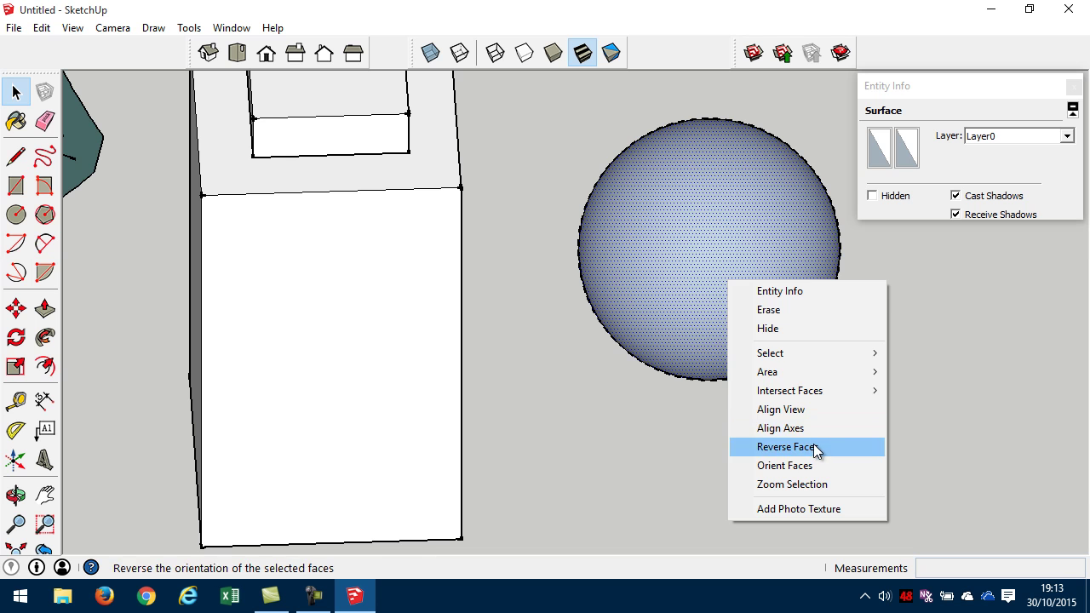
left_click(815, 448)
left_click(862, 380)
middle_click_drag(861, 380, 734, 371)
scroll(733, 371, "down", 4)
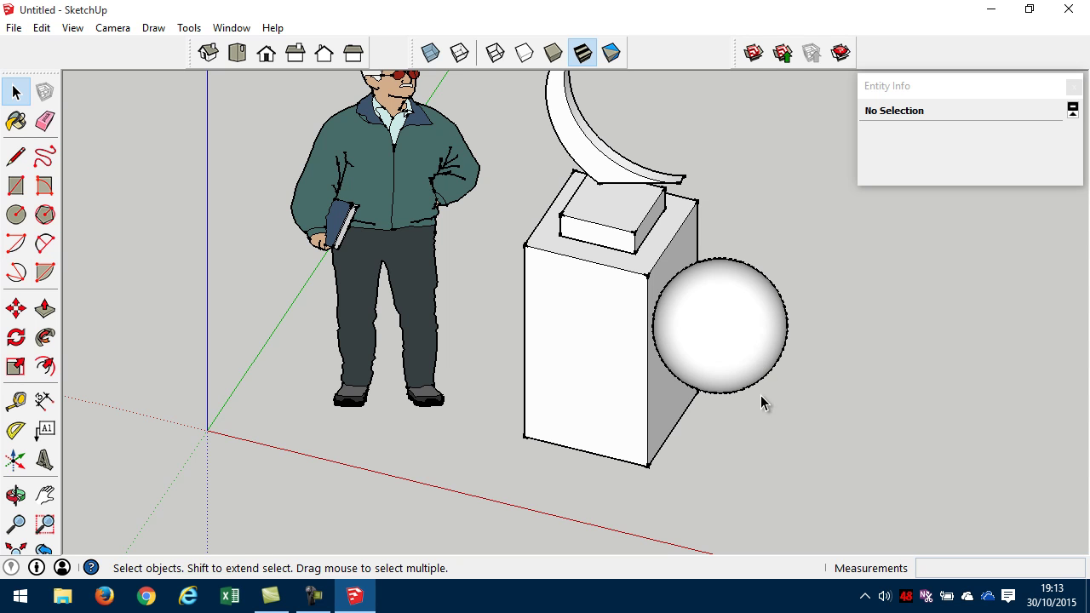
middle_click_drag(793, 419, 866, 378)
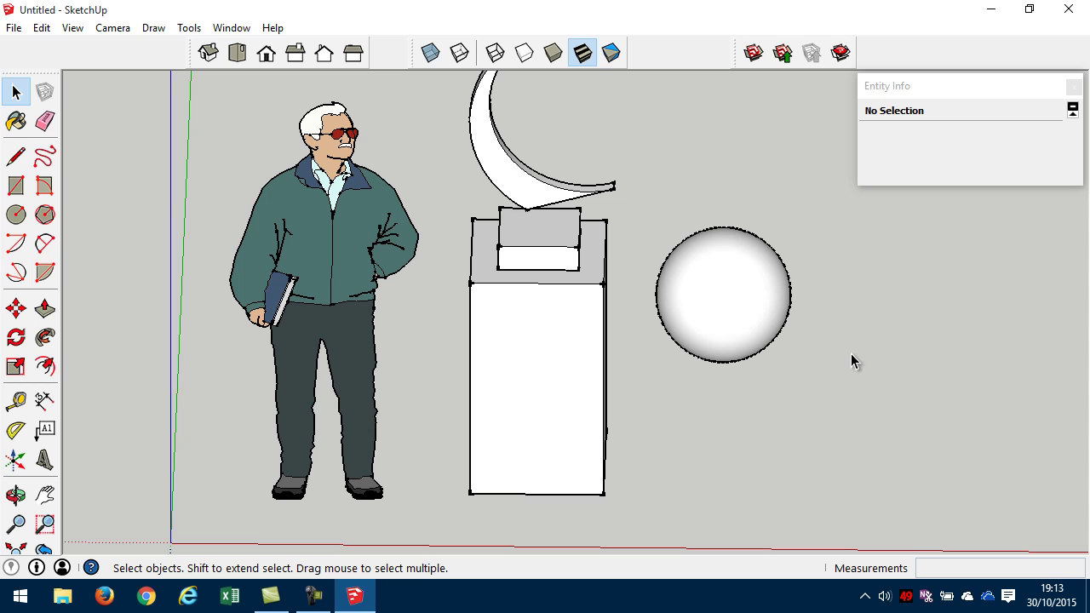
Make the whole sphere a group and check that it selects as one object
left_click(738, 316)
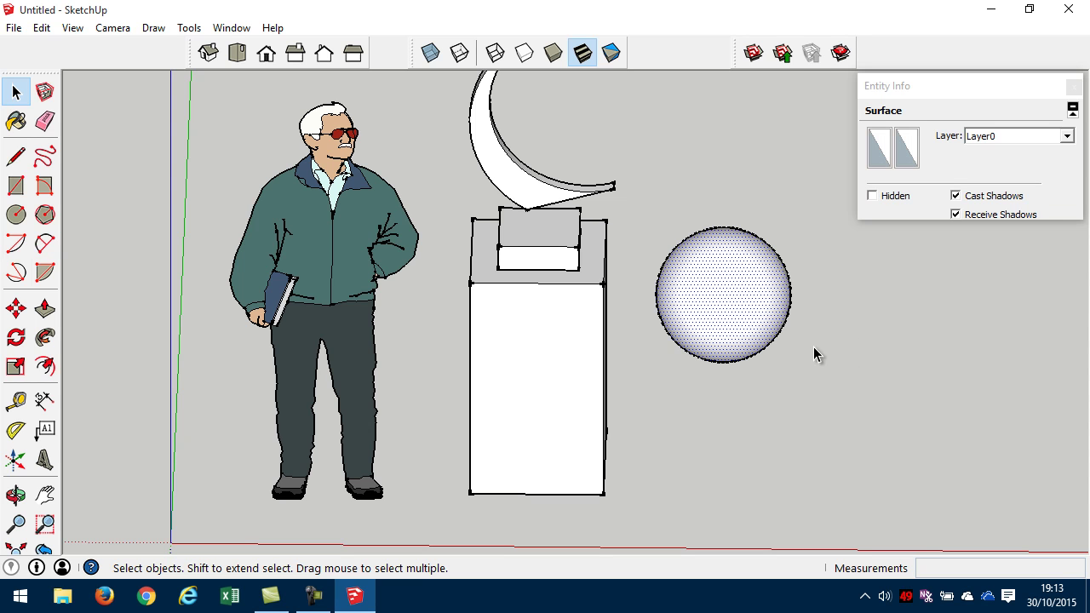
left_click_drag(630, 194, 870, 412)
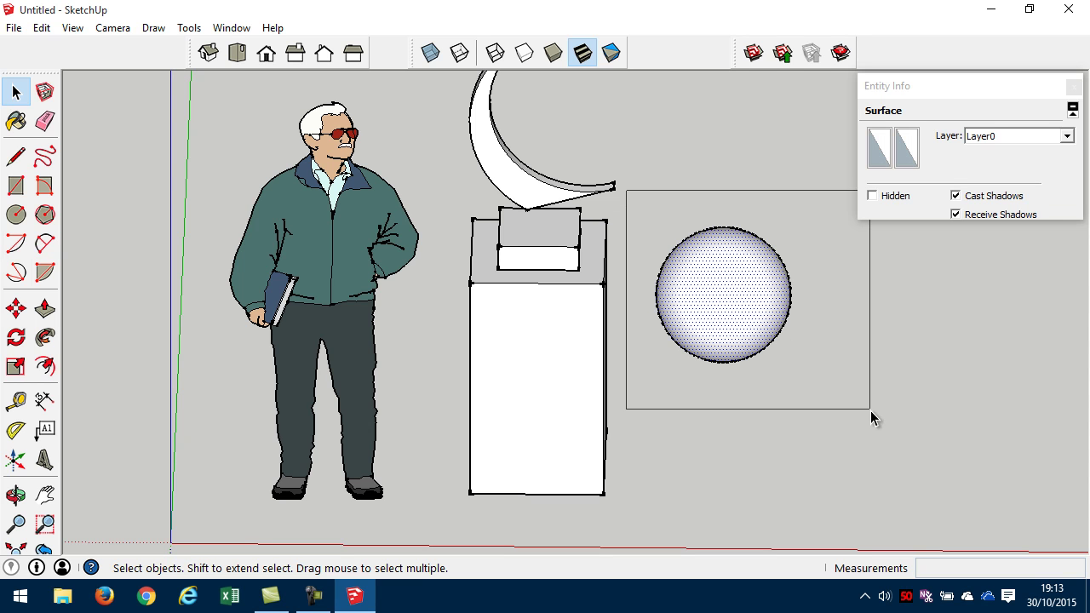
left_click(41, 28)
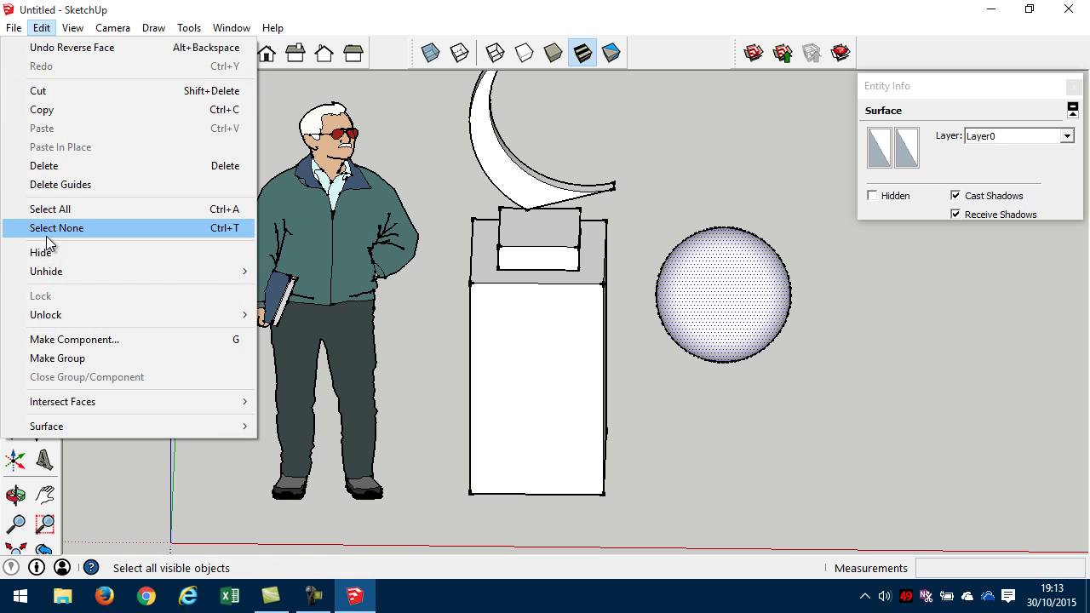
left_click(76, 365)
left_click(725, 404)
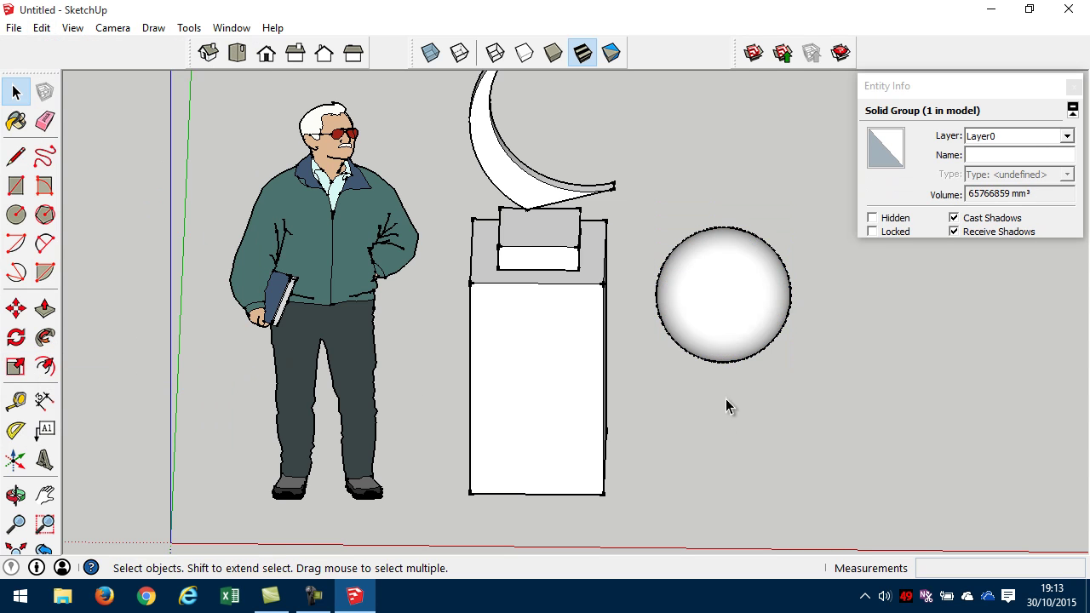
left_click(665, 321)
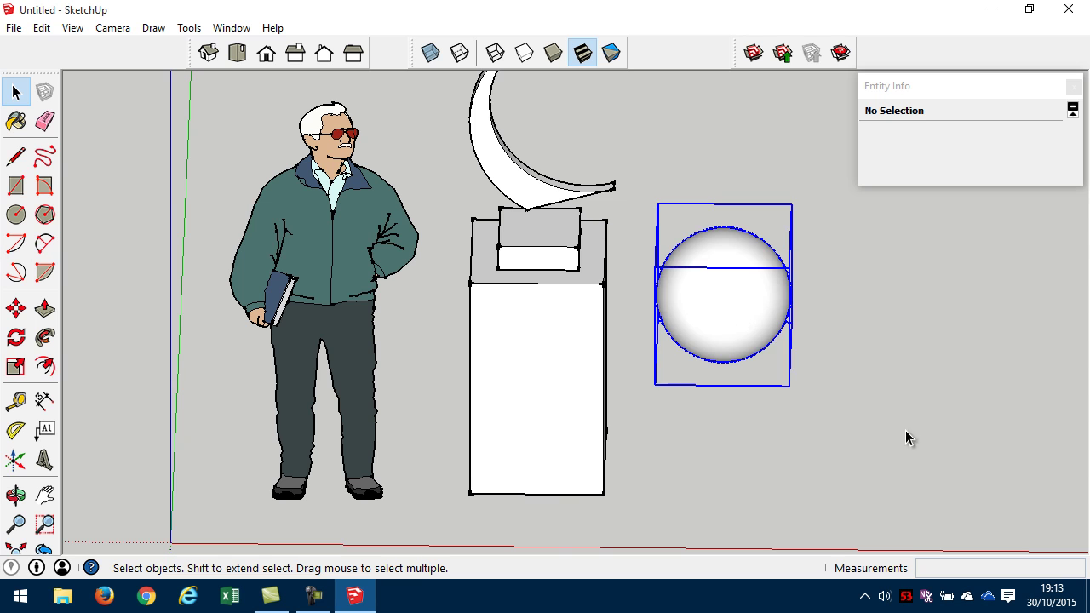
middle_click_drag(844, 327, 681, 320)
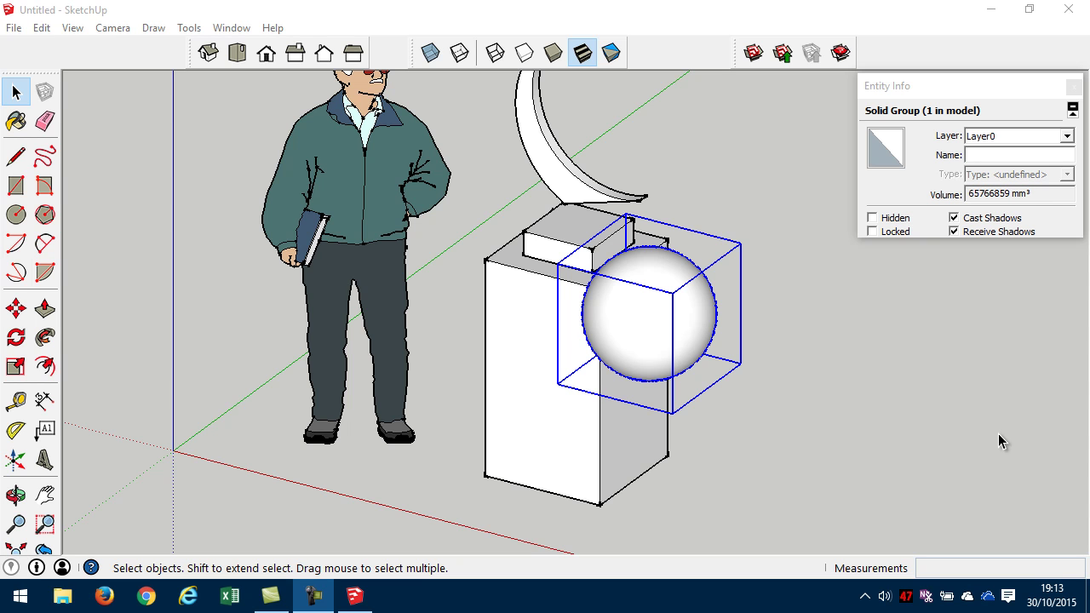
left_click(848, 388)
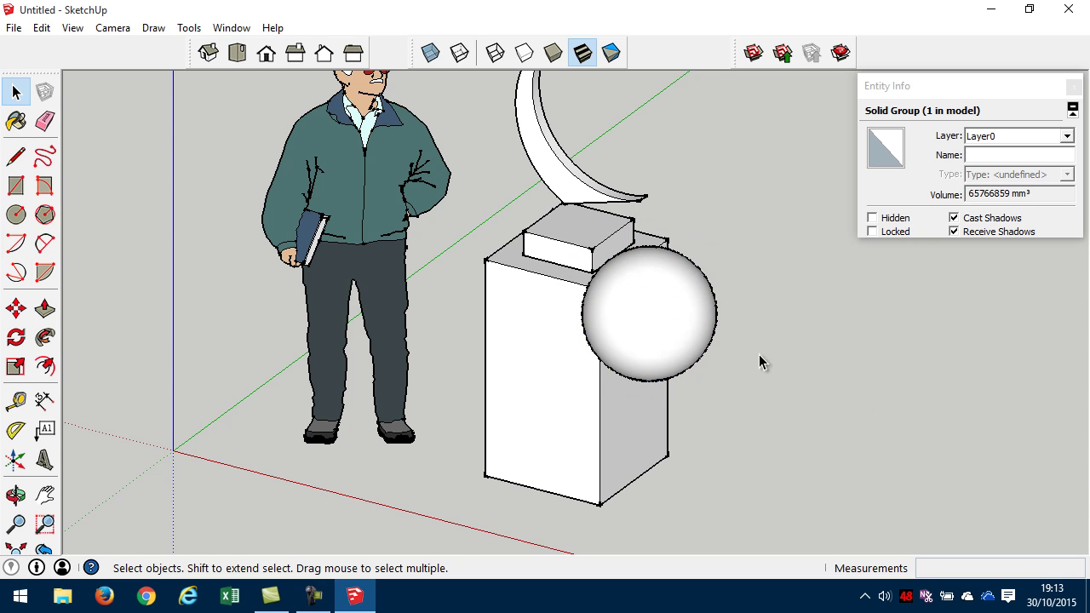
left_click(16, 94)
left_click(664, 330)
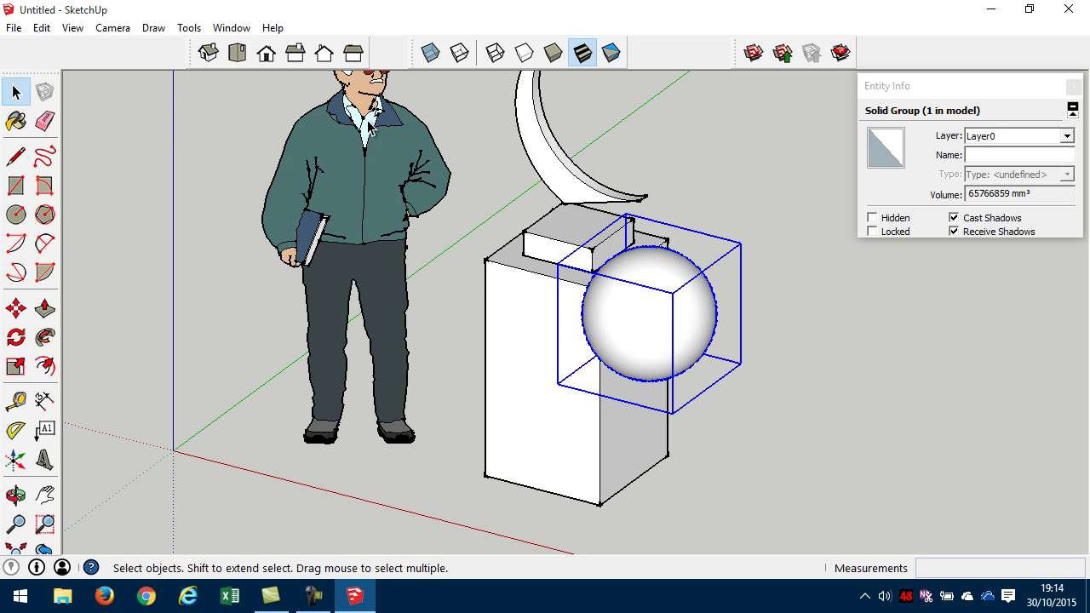
left_click(191, 30)
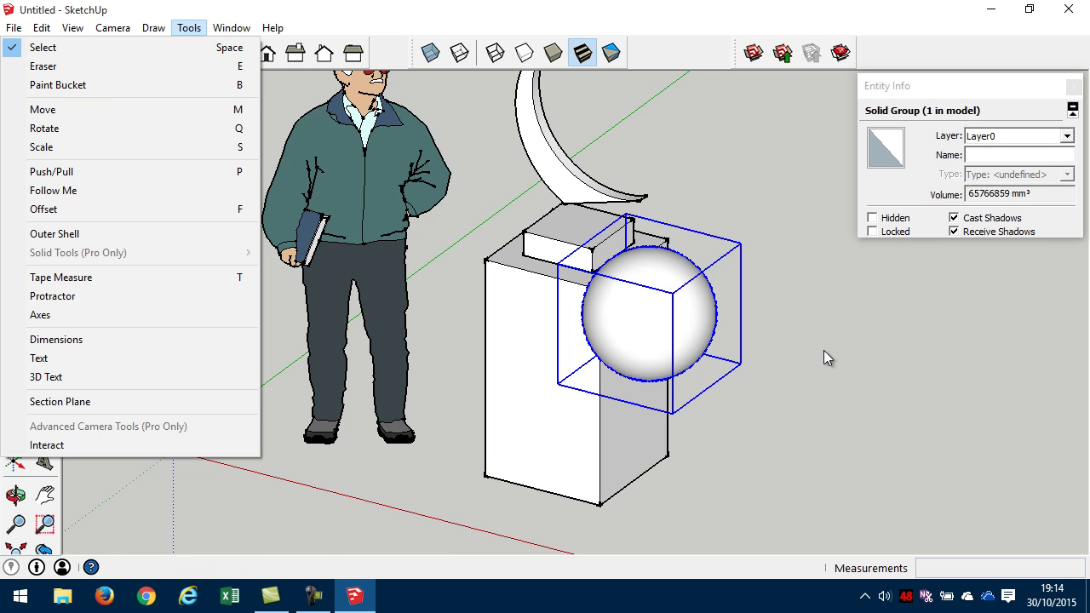
left_click(911, 407)
Try flattening the sphere group along one axis with Scale, and undo the distortion
left_click(682, 334)
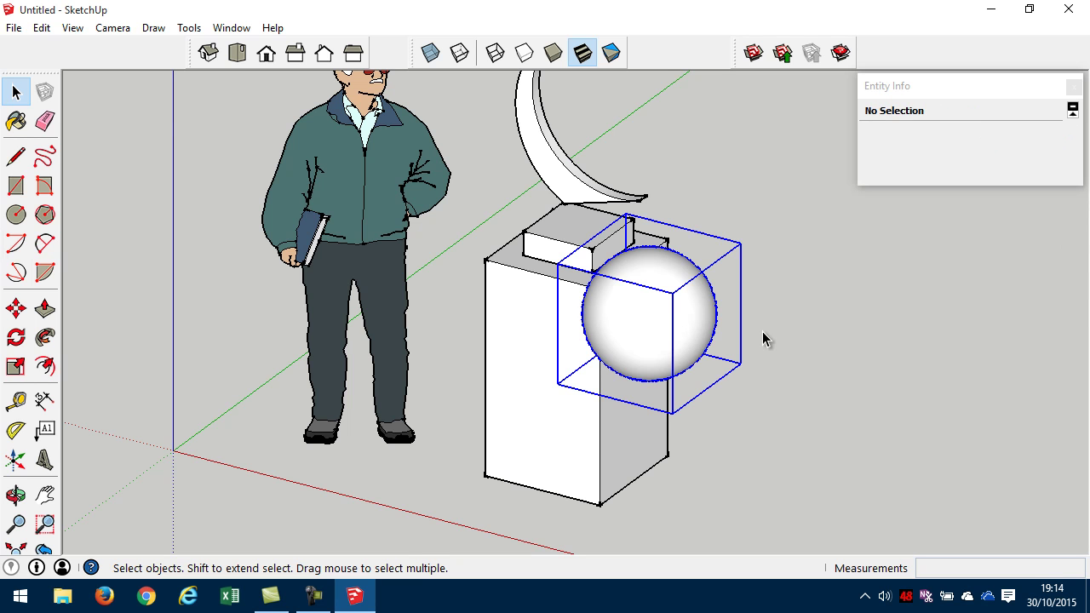
key("s")
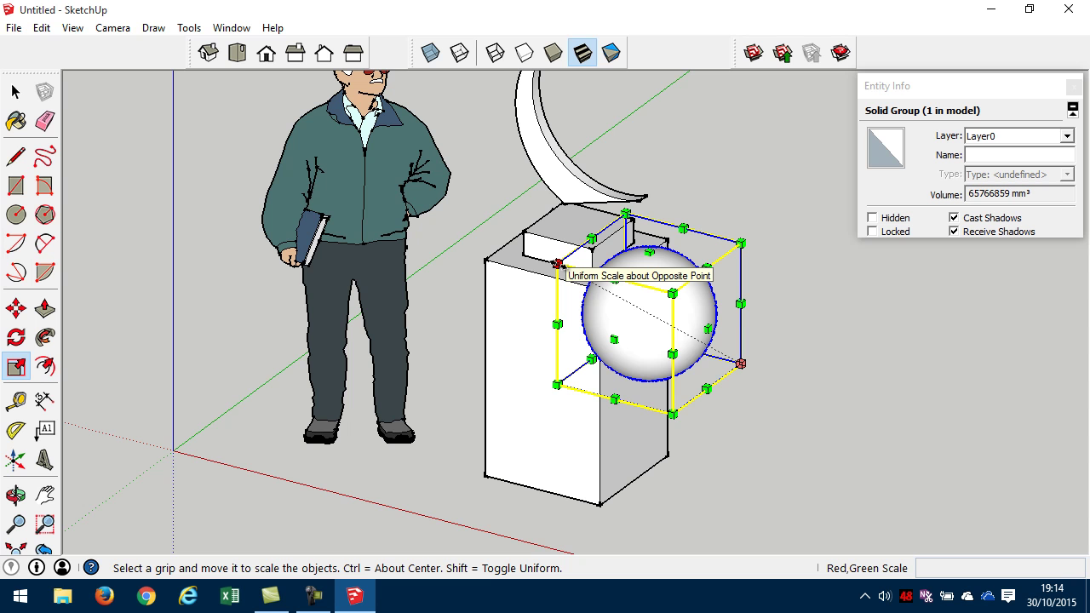
mouse_move(558, 265)
left_mouse_down()
mouse_move(635, 318)
mouse_move(559, 266)
left_mouse_up()
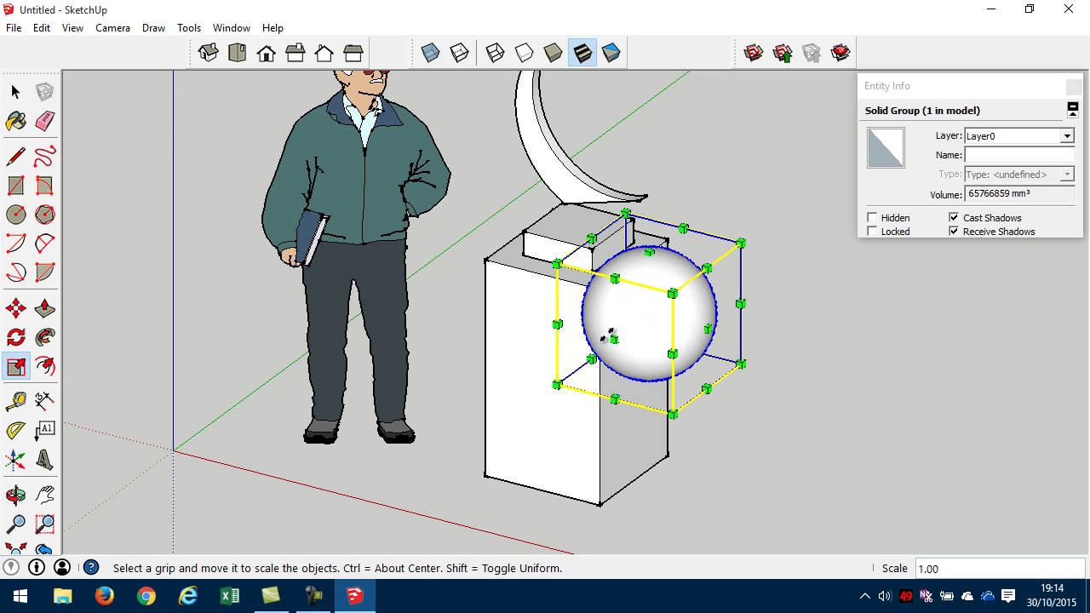
left_click_drag(614, 339, 656, 318)
middle_click_drag(826, 396, 868, 397)
key("s")
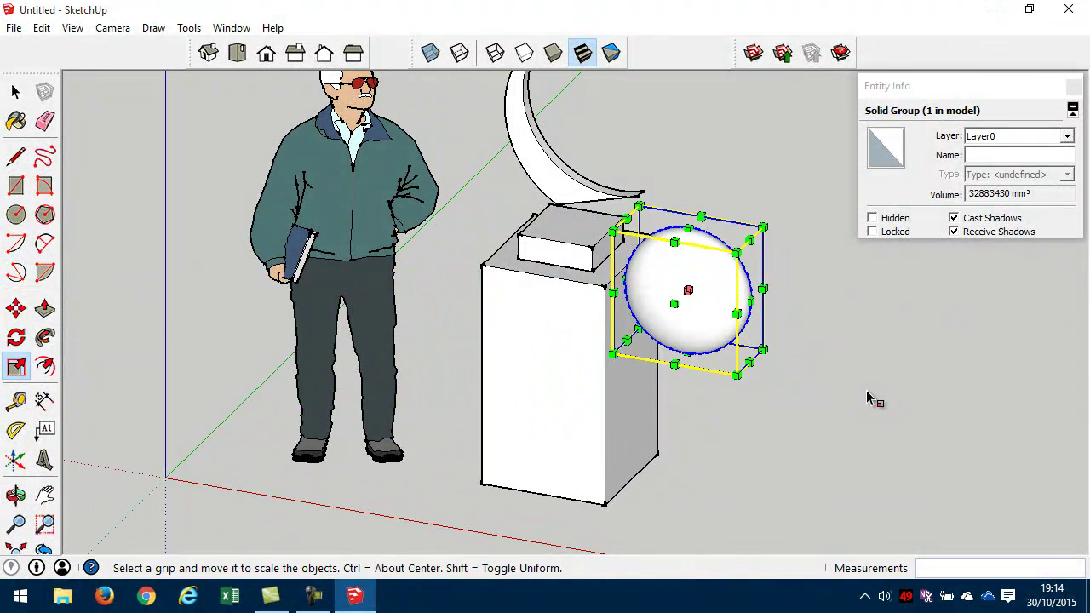
key("ctrl+z")
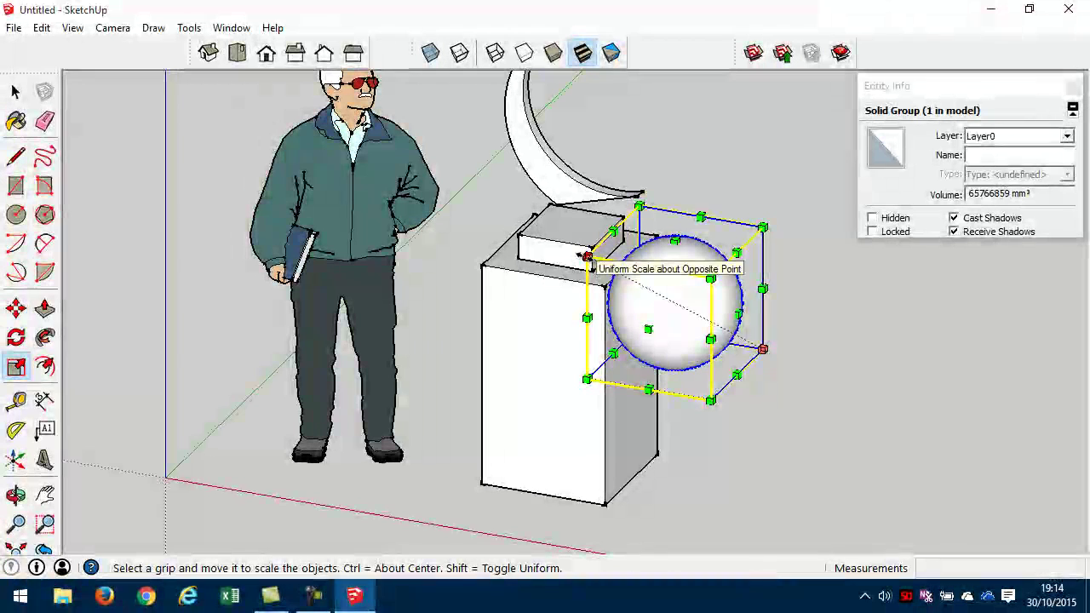
Scale the sphere group down uniformly to about 0.35 and show the whole model in front view
left_click_drag(586, 255, 701, 303)
left_click(266, 53)
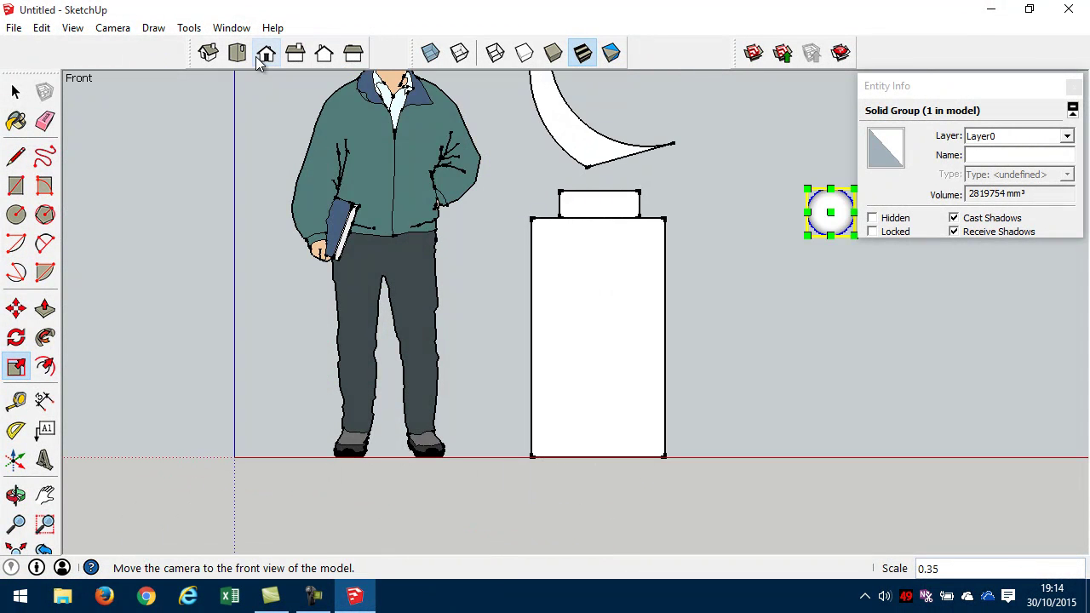
middle_click_drag(738, 223, 606, 341, "shift")
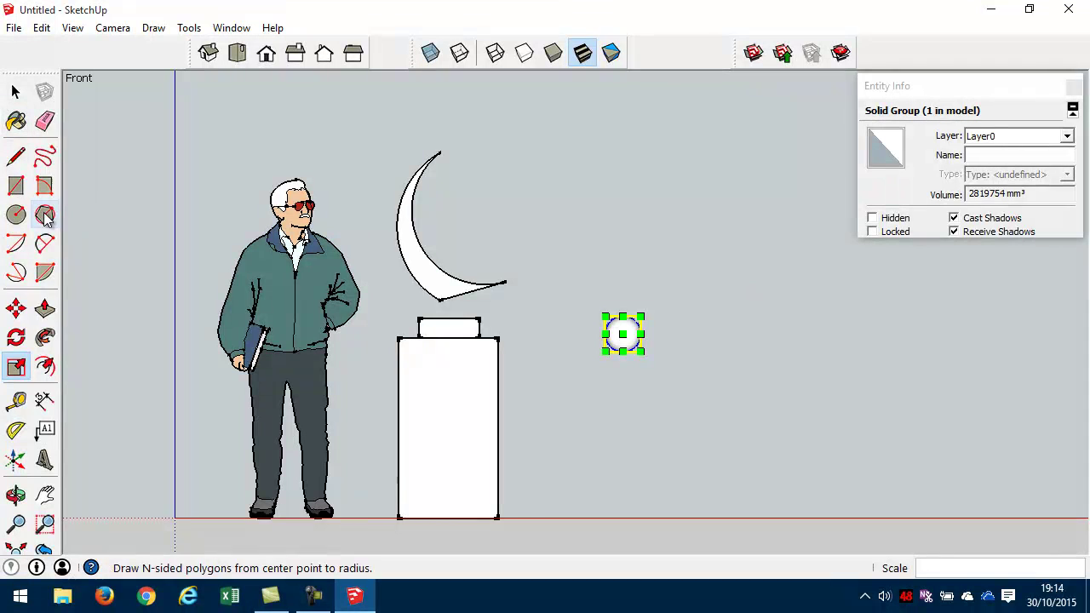
Move the sphere group about 929 mm in front view to rest on the pedestal's upper box beneath the crescent
left_click(16, 309)
left_click(769, 381)
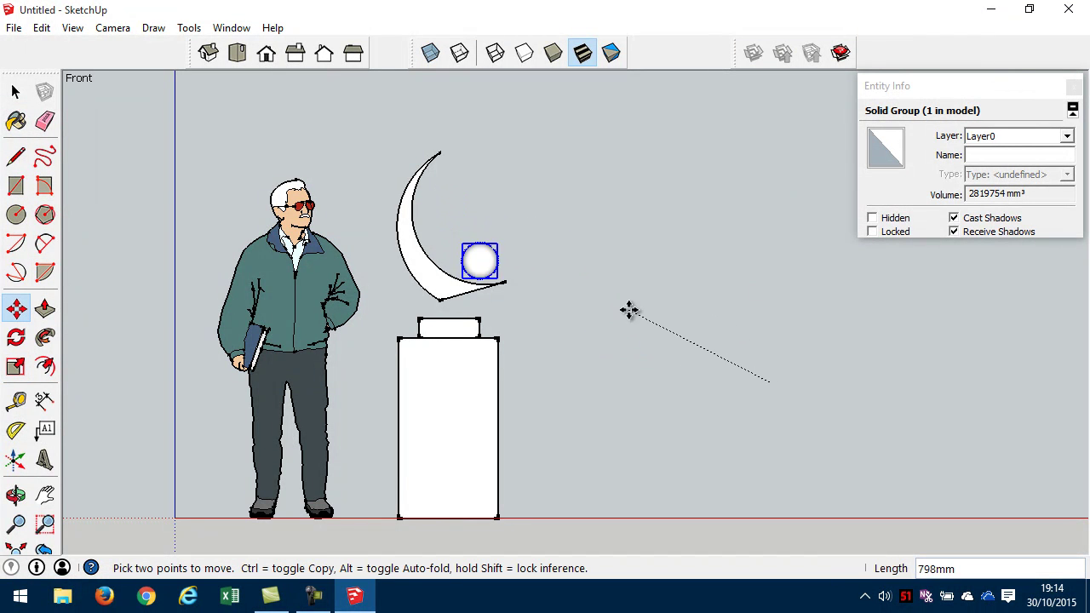
left_click(586, 347)
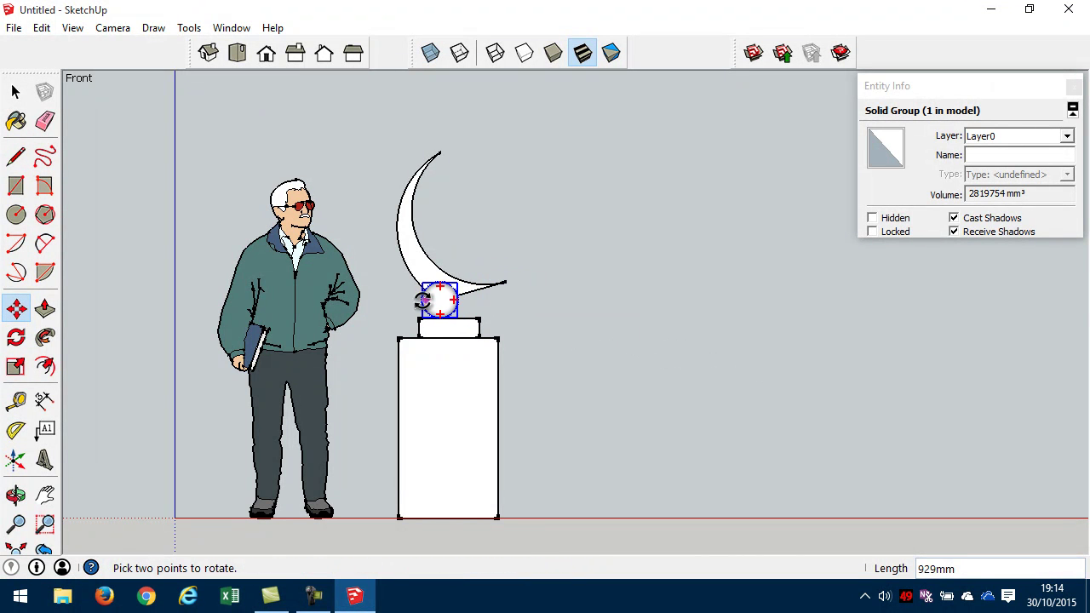
scroll(436, 294, "up", 4)
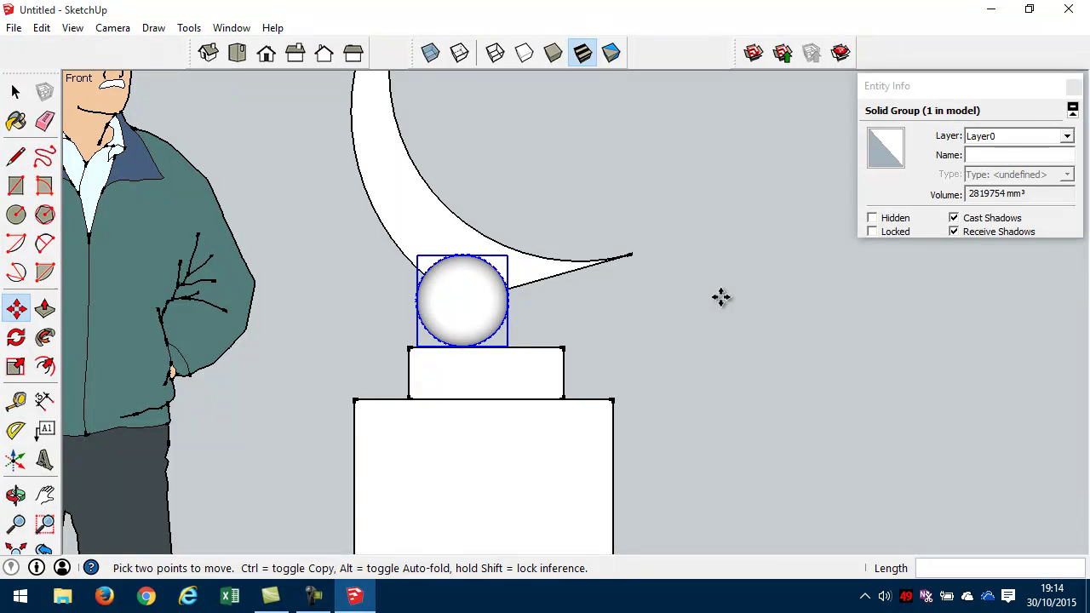
In right view, move the sphere group about 506 mm along the green axis to line up with the crescent
left_click(296, 55)
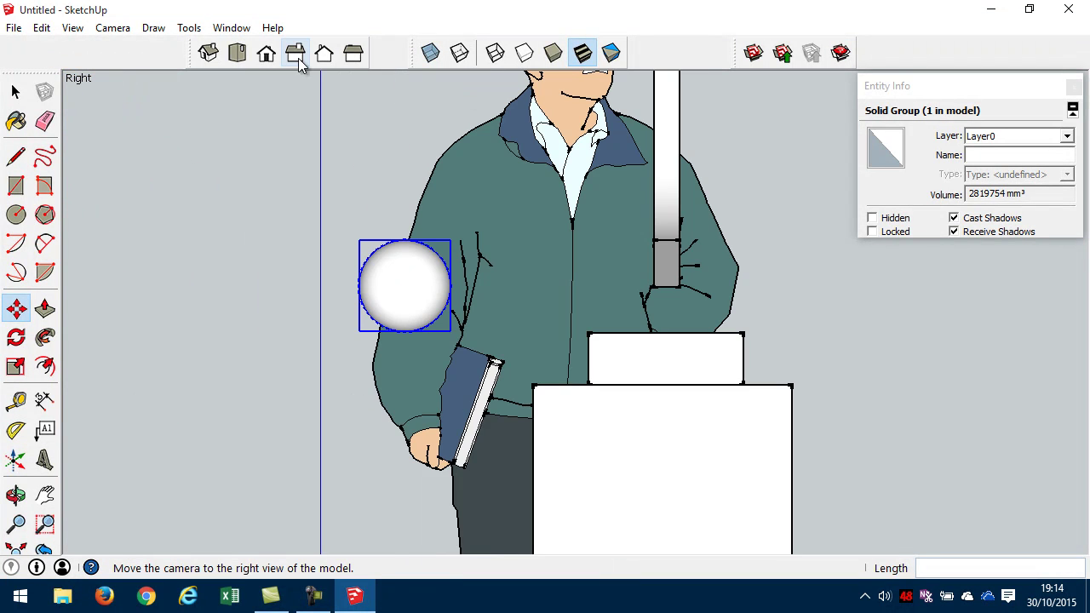
scroll(503, 271, "down", 5)
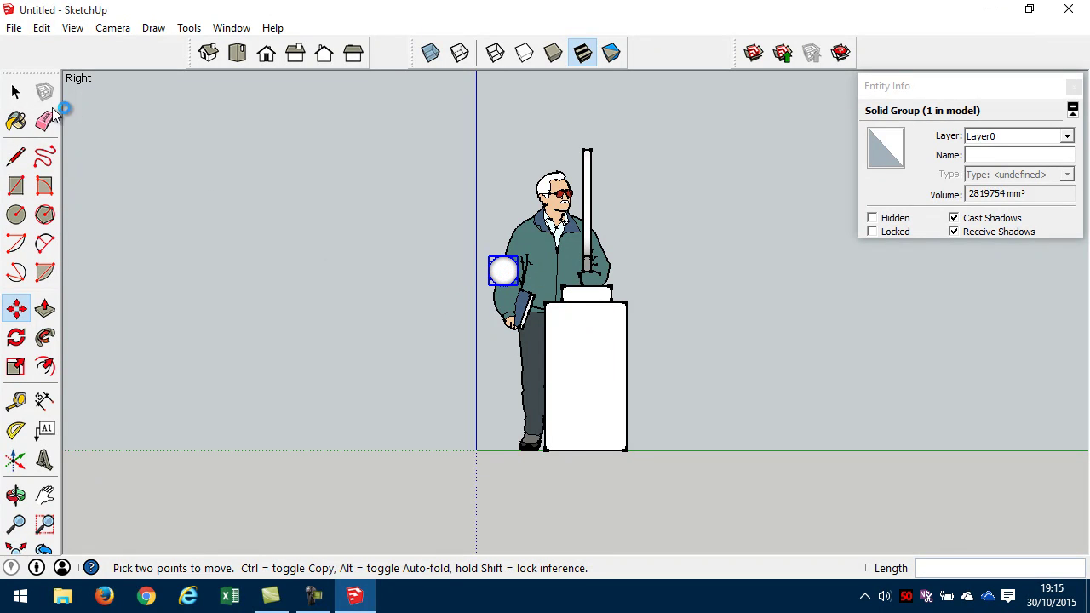
left_click(16, 92)
left_click(469, 292)
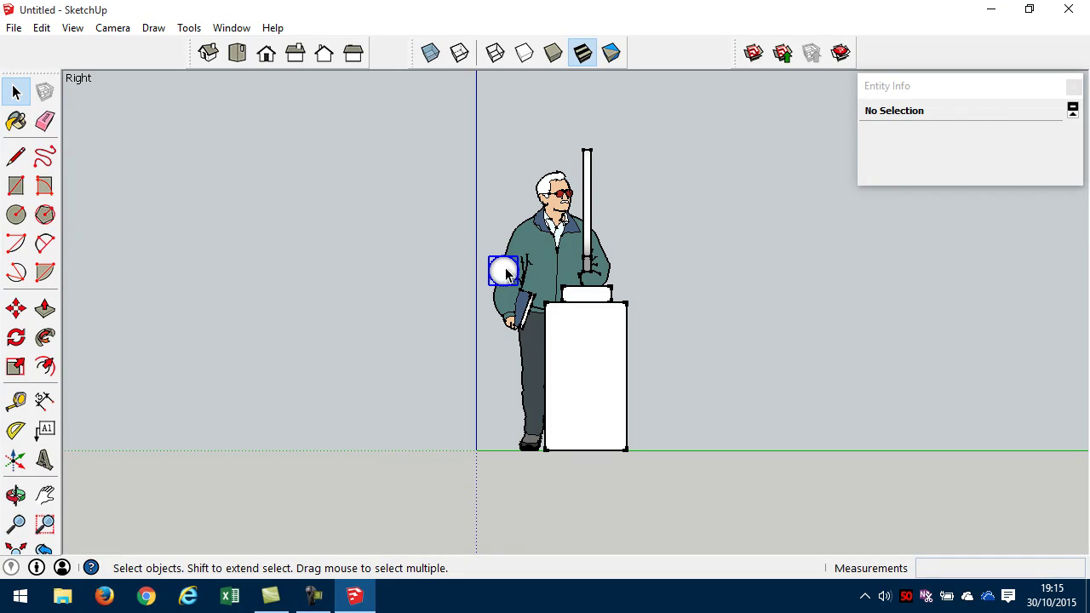
left_click(505, 272)
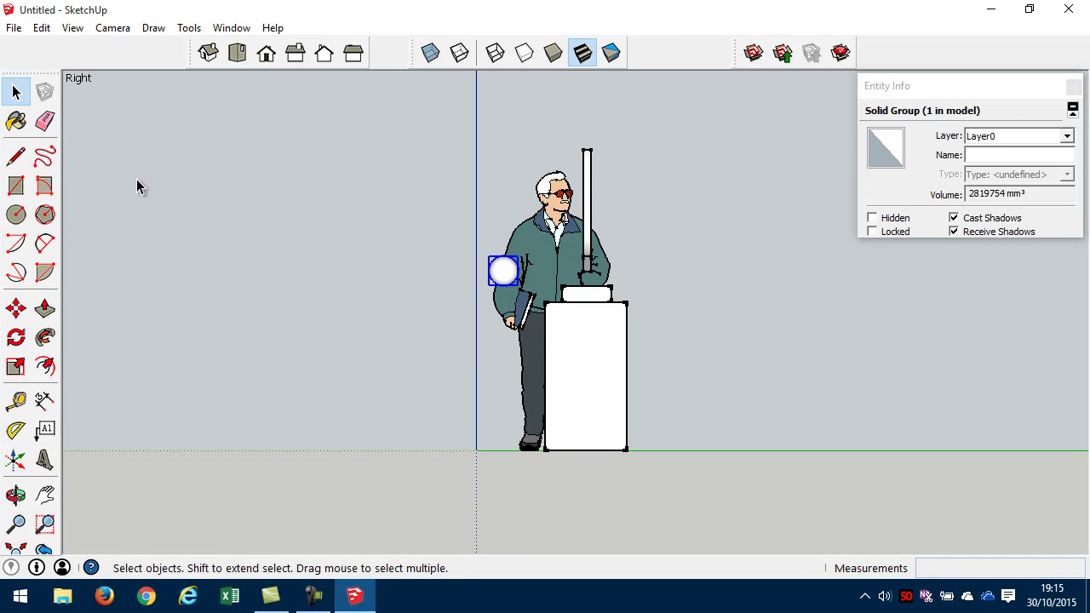
left_click(15, 308)
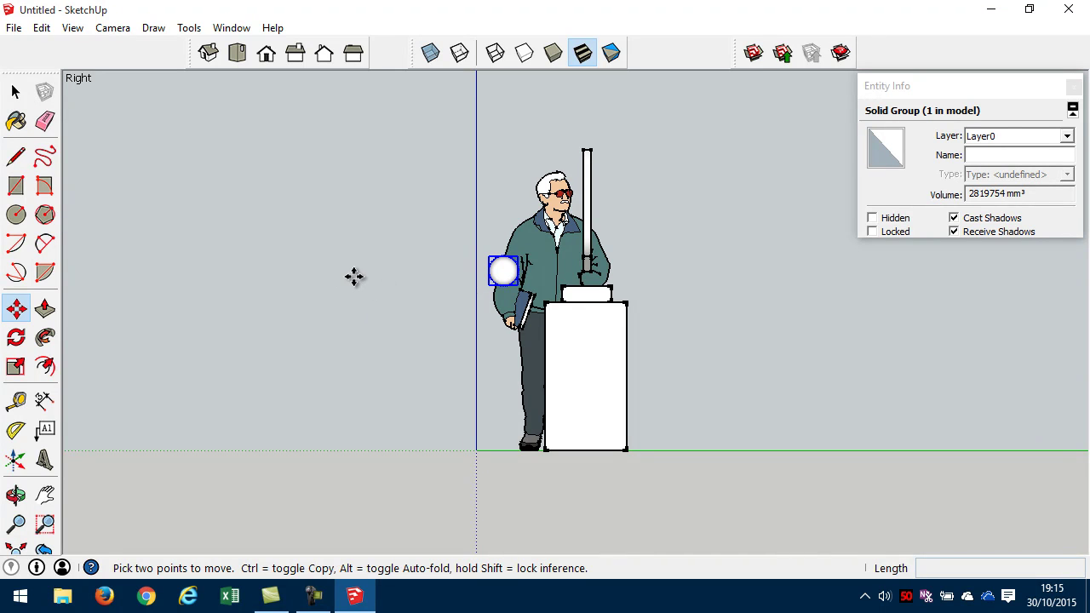
left_click(353, 275)
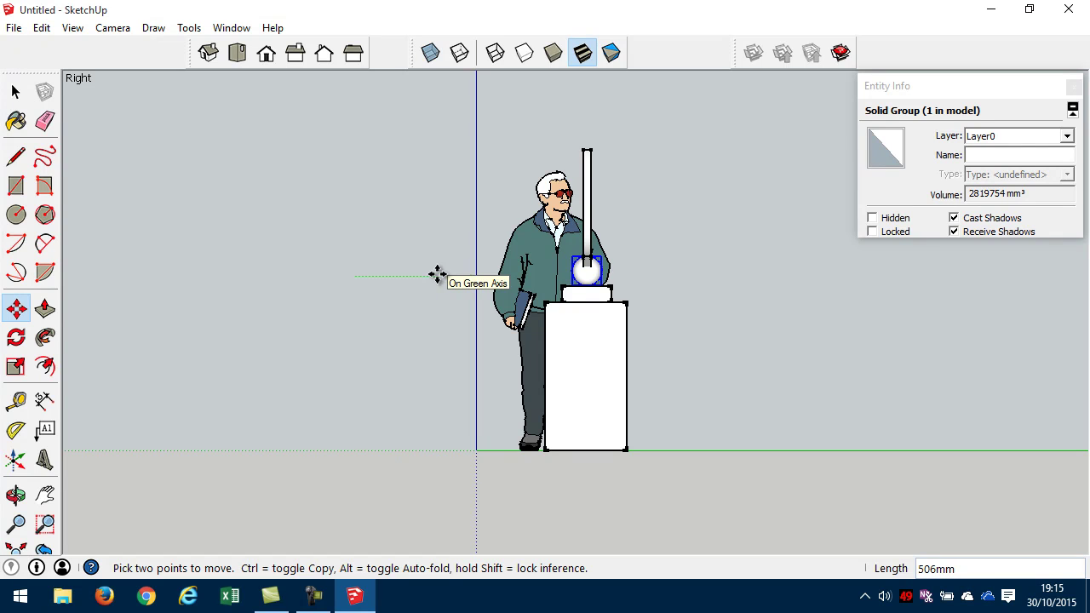
left_click(437, 274)
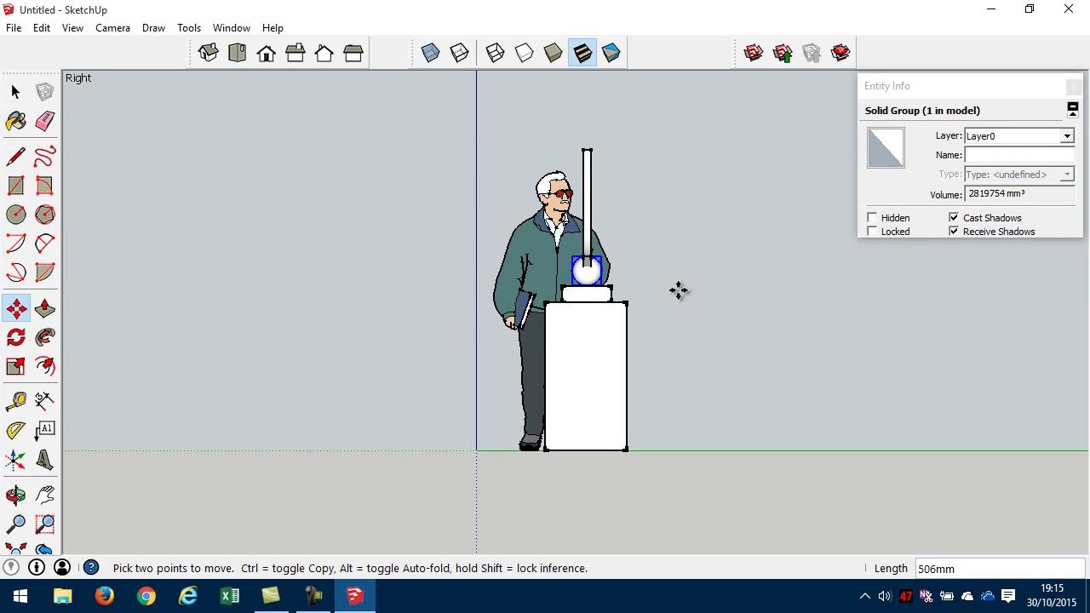
Nudge the sphere group in right view to fine-tune its position under the crescent, touching the upper box
scroll(678, 291, "up", 7)
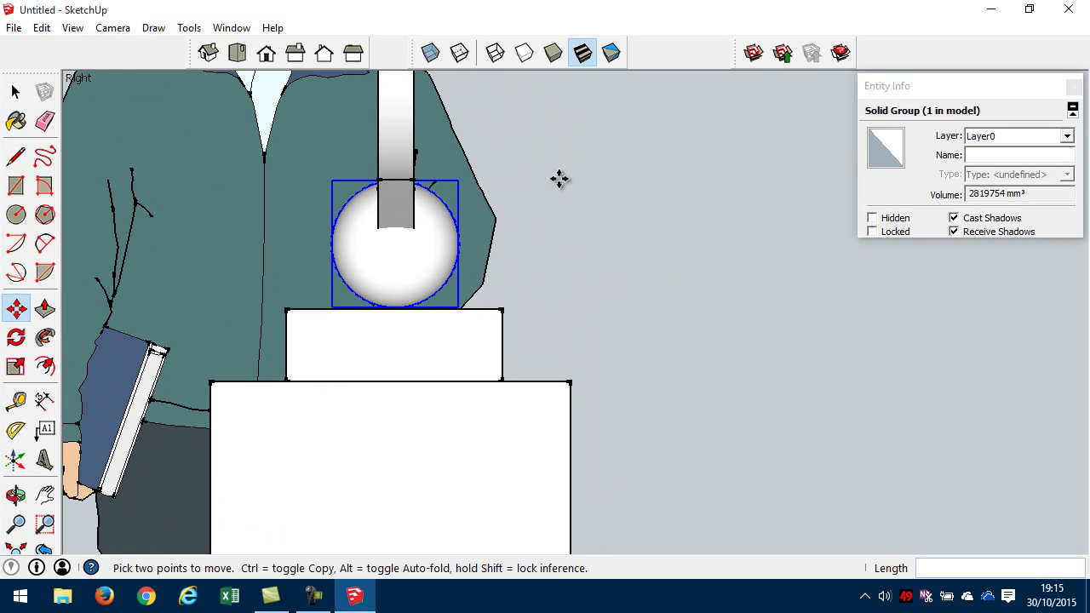
left_click(554, 224)
left_click(688, 236)
left_click(778, 275)
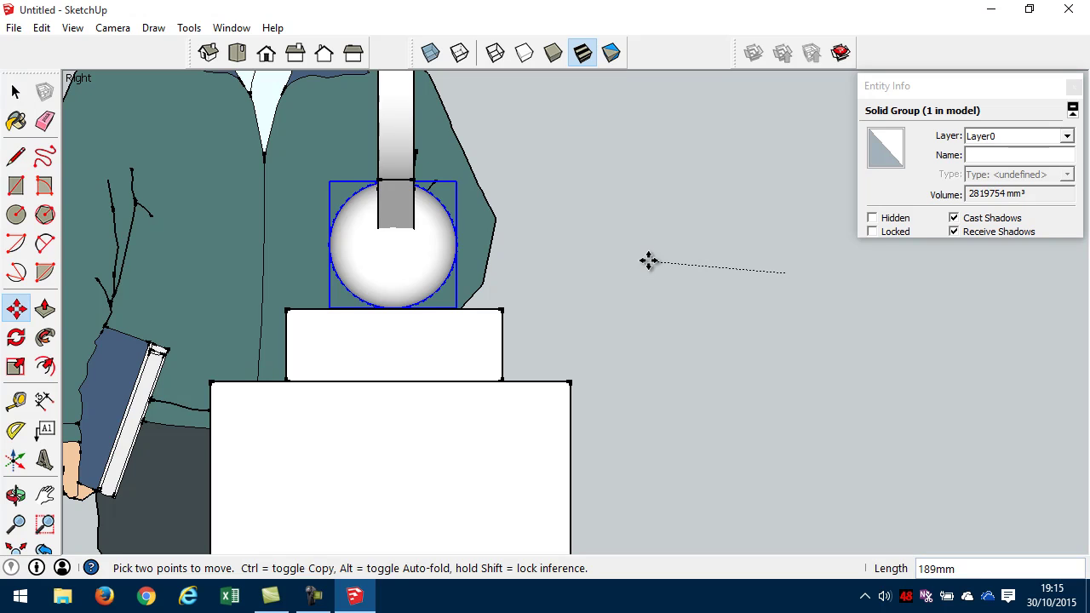
left_click(648, 262)
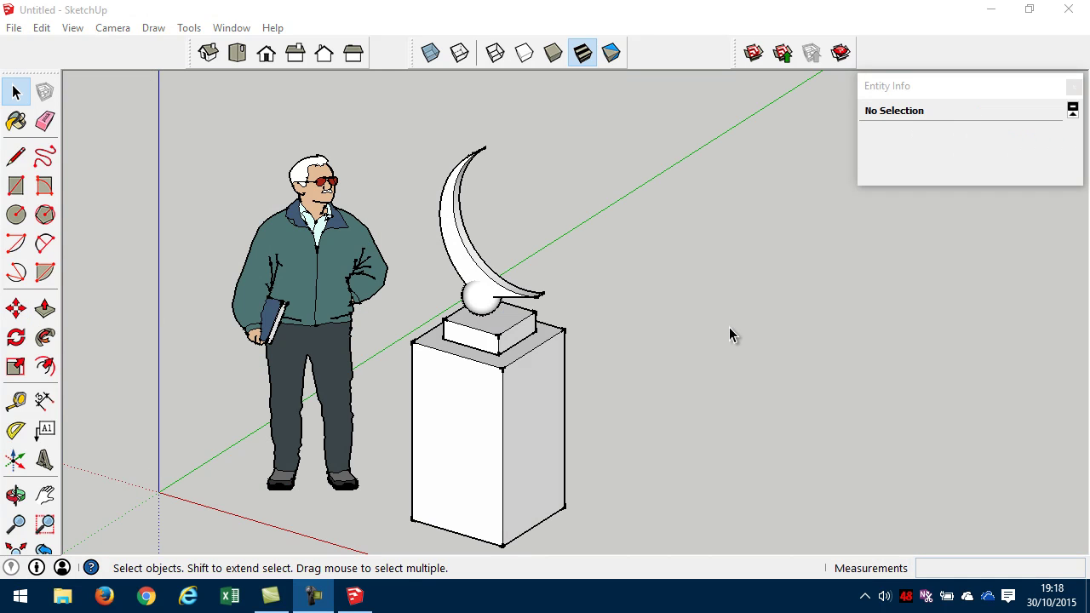
Select the crescent group above the sphere for rotation with the Rotate tool
left_click(26, 97)
left_click(458, 262)
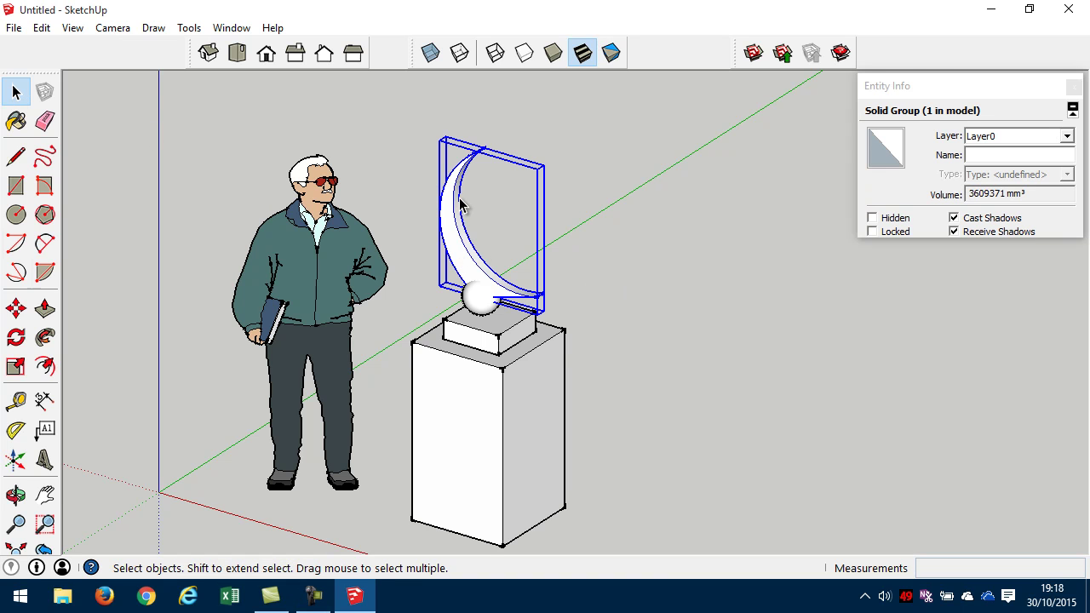
scroll(460, 200, "up", 4)
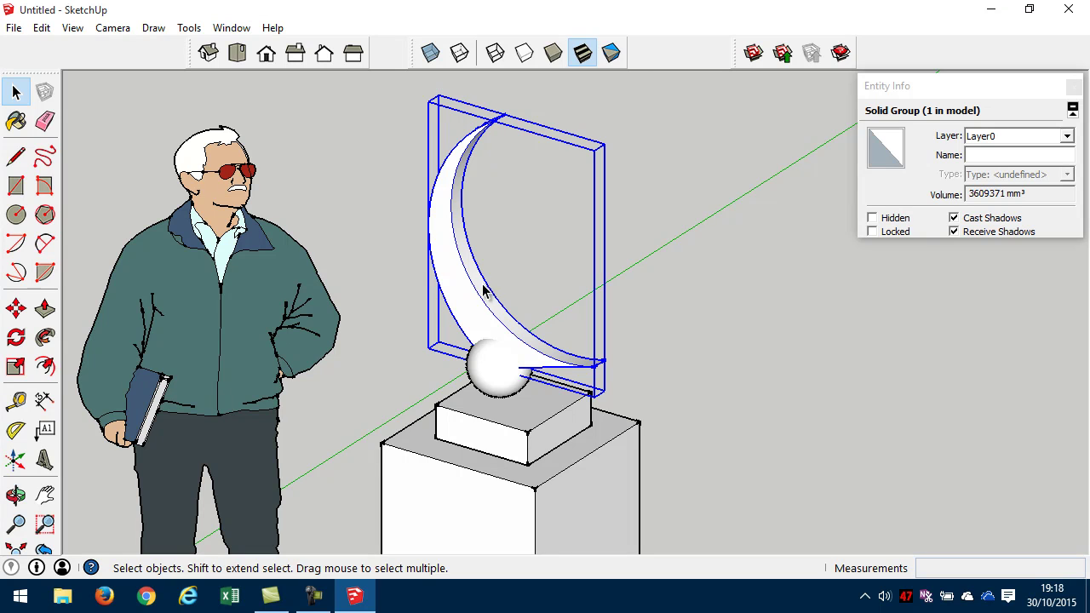
left_click(16, 336)
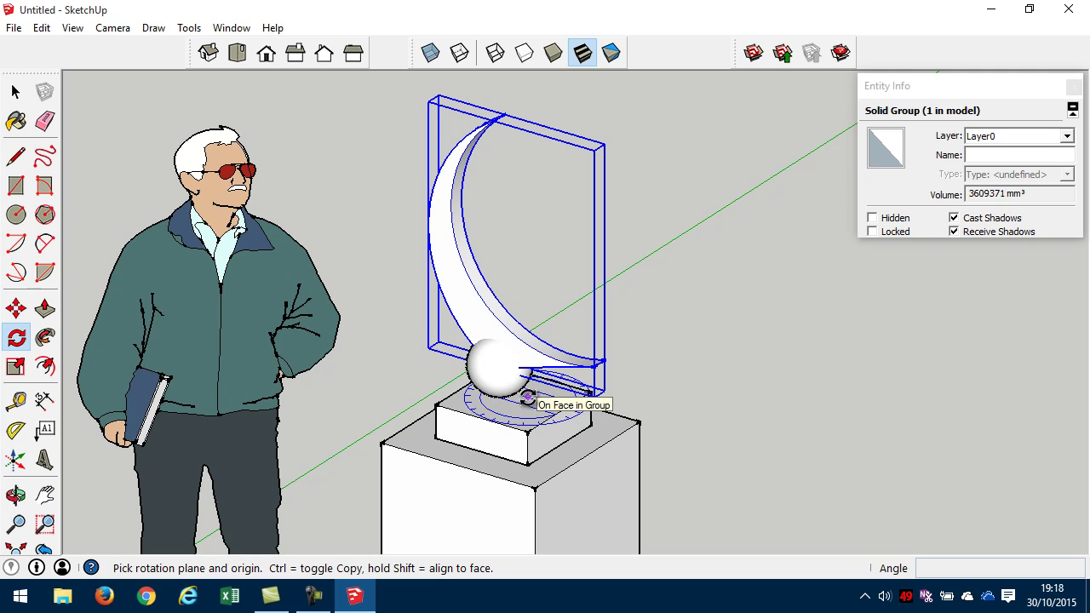
Try to rotate the crescent group horizontally about a point on the upper box's top face, and undo it
left_click(527, 397)
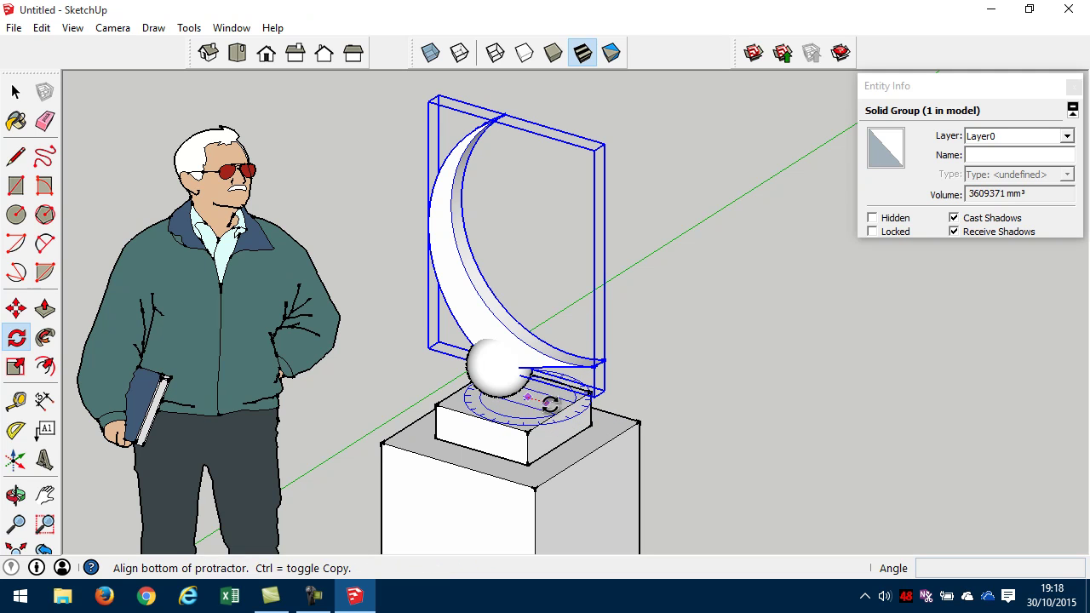
left_click(764, 472)
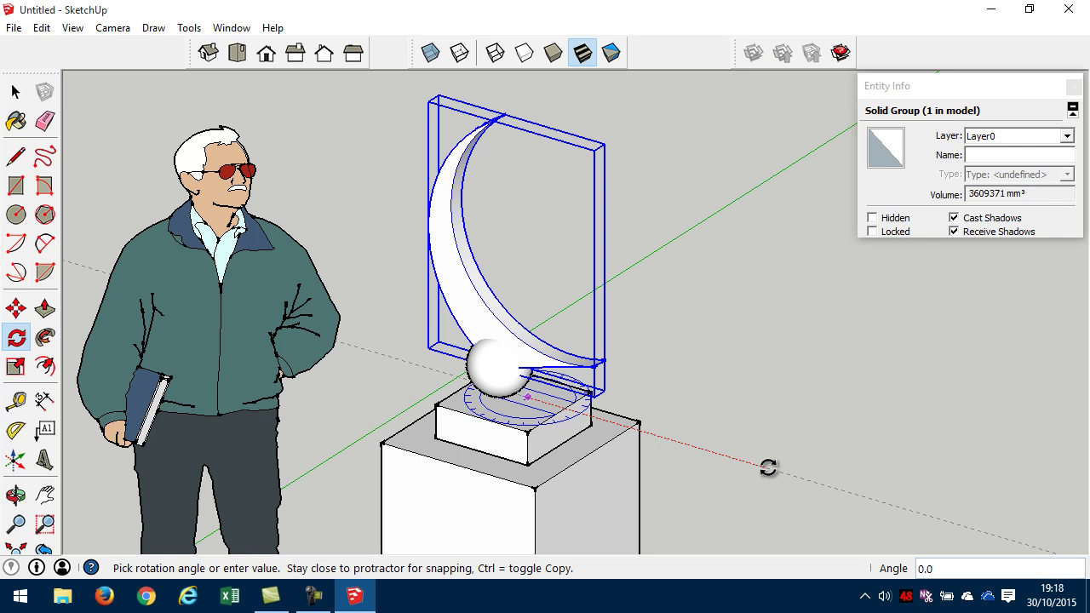
left_click(791, 287)
key("ctrl+z")
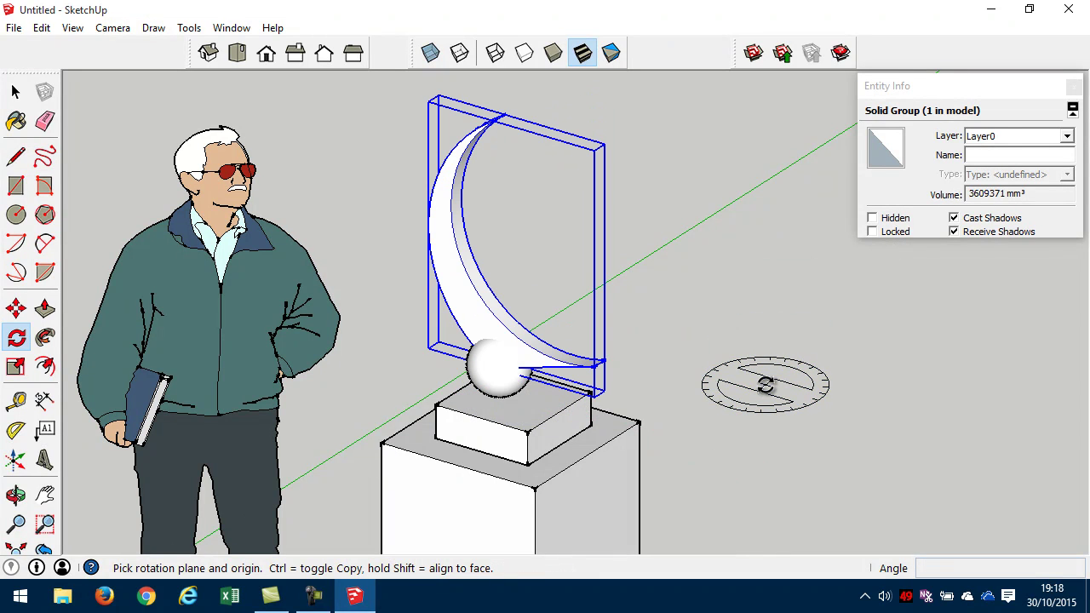
Tilt the crescent group about 4.2 degrees around the green axis, centred on a point on its front face
left_click(452, 276)
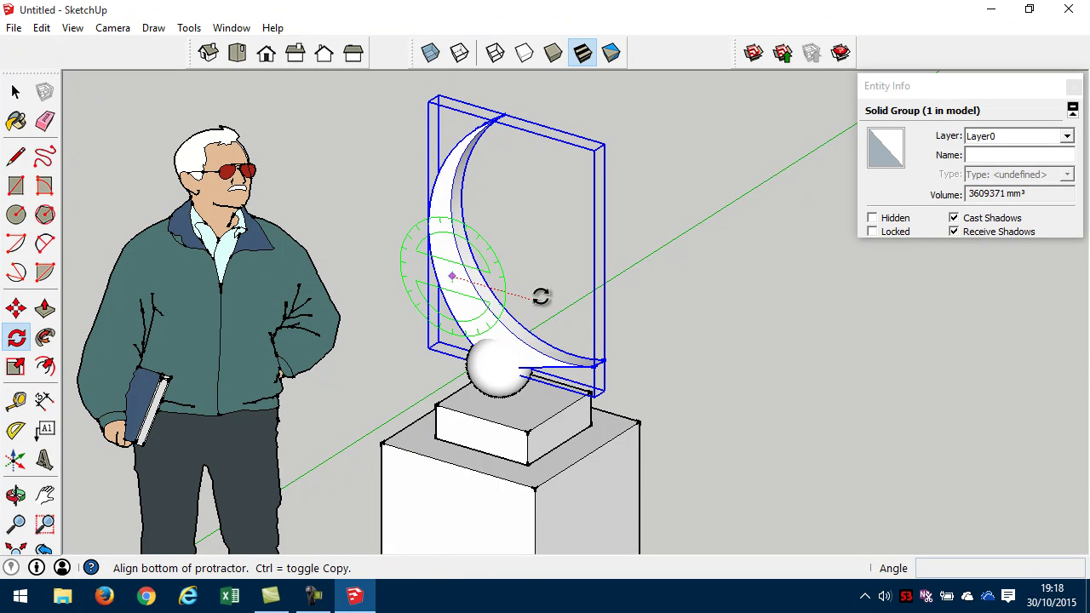
left_click(744, 345)
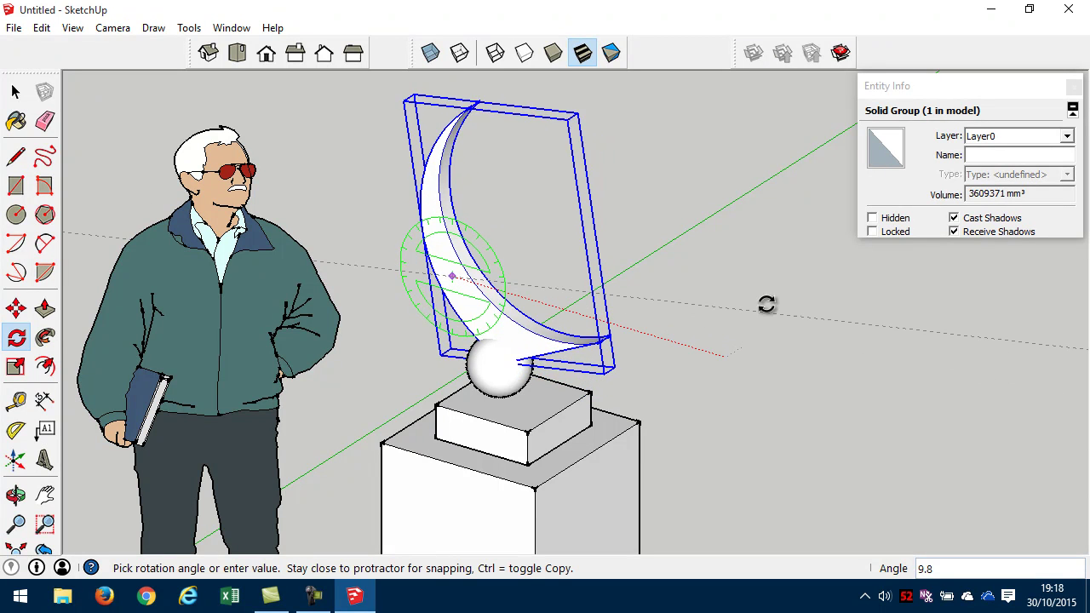
left_click(776, 347)
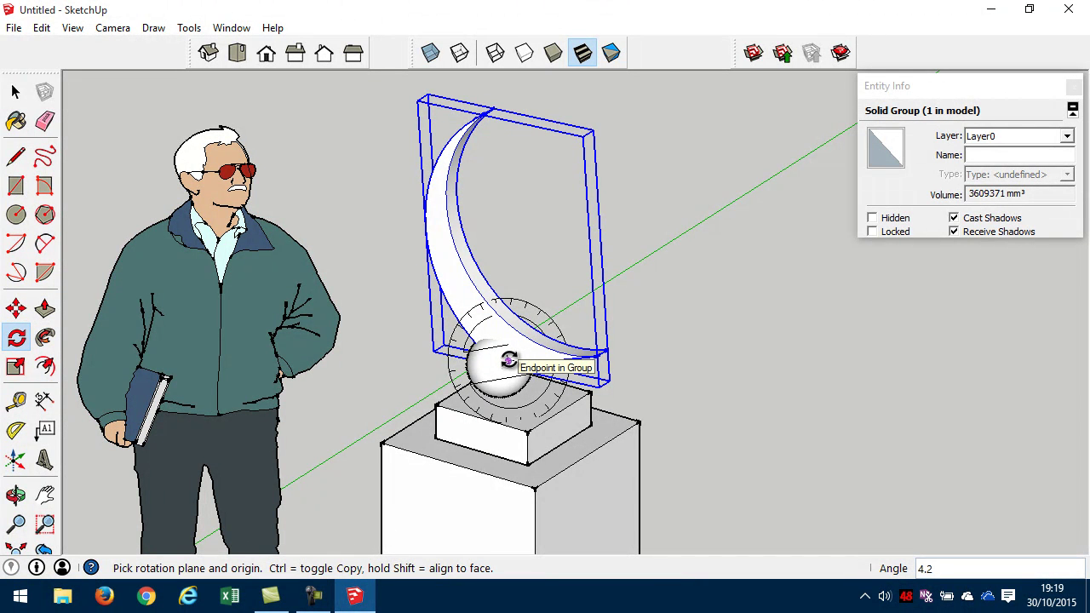
Rotate the crescent group about 64 degrees in a plane aligned to the sphere's surface, centred on an endpoint of the sphere
left_click(508, 361)
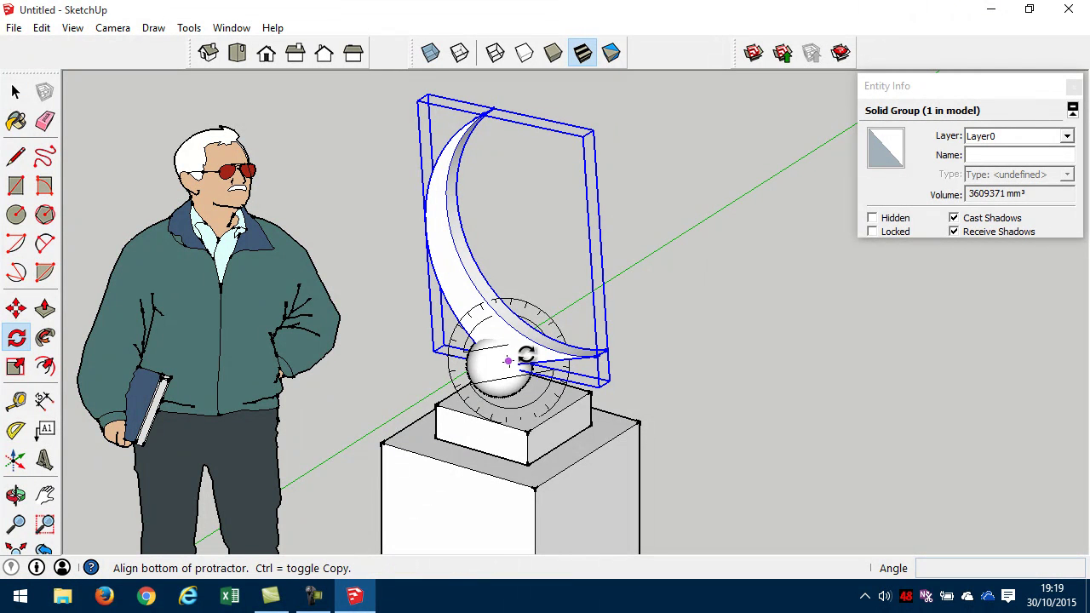
left_click(805, 274)
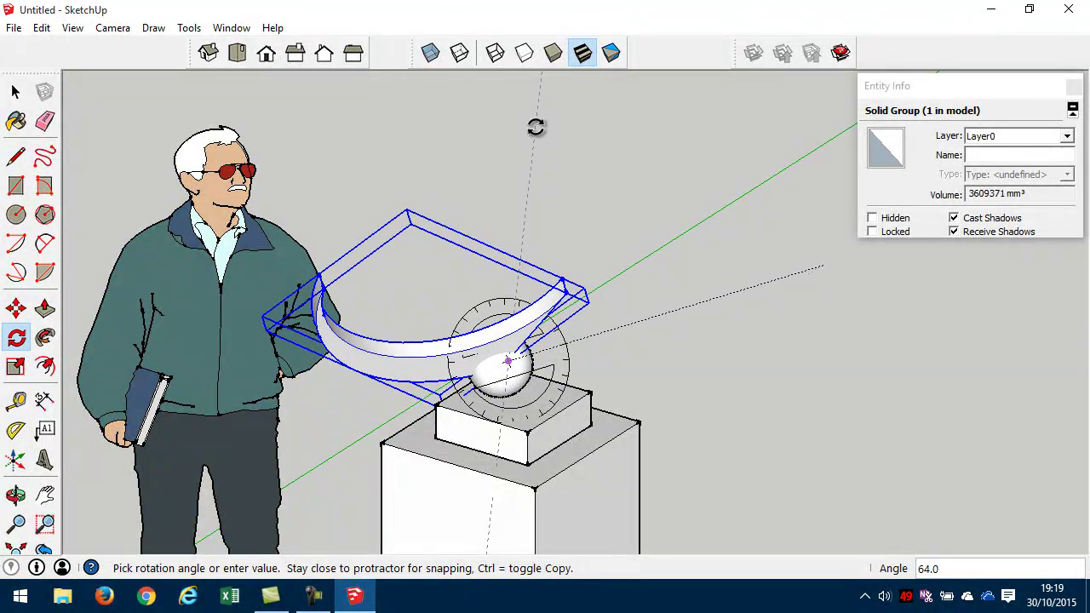
left_click(535, 127)
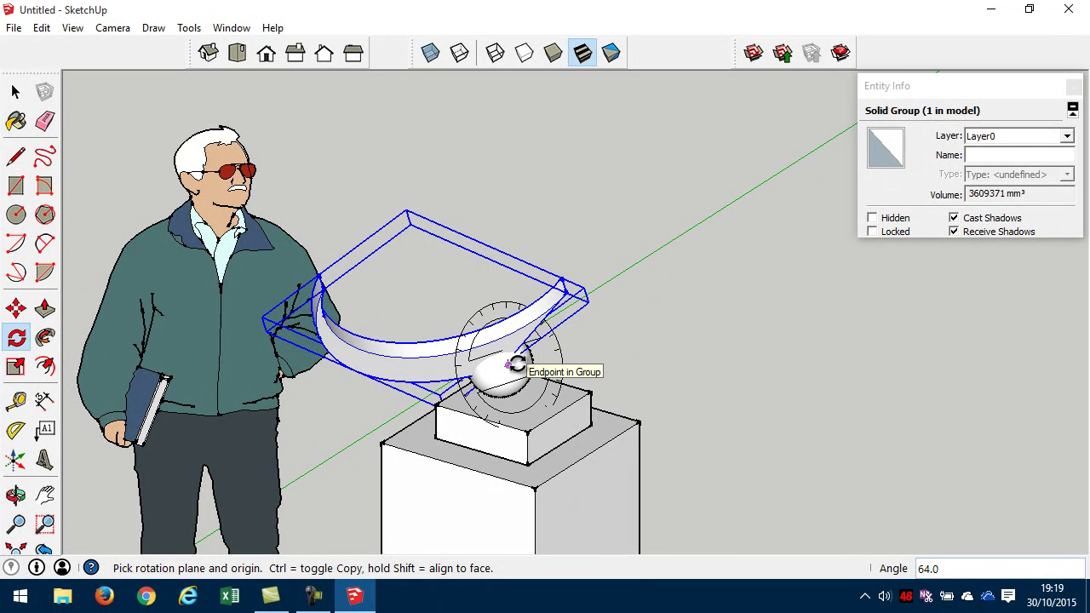
Rotate-copy the crescent group about 24.6 degrees around an endpoint on the sphere and multiply the copy with x4
left_click(508, 364)
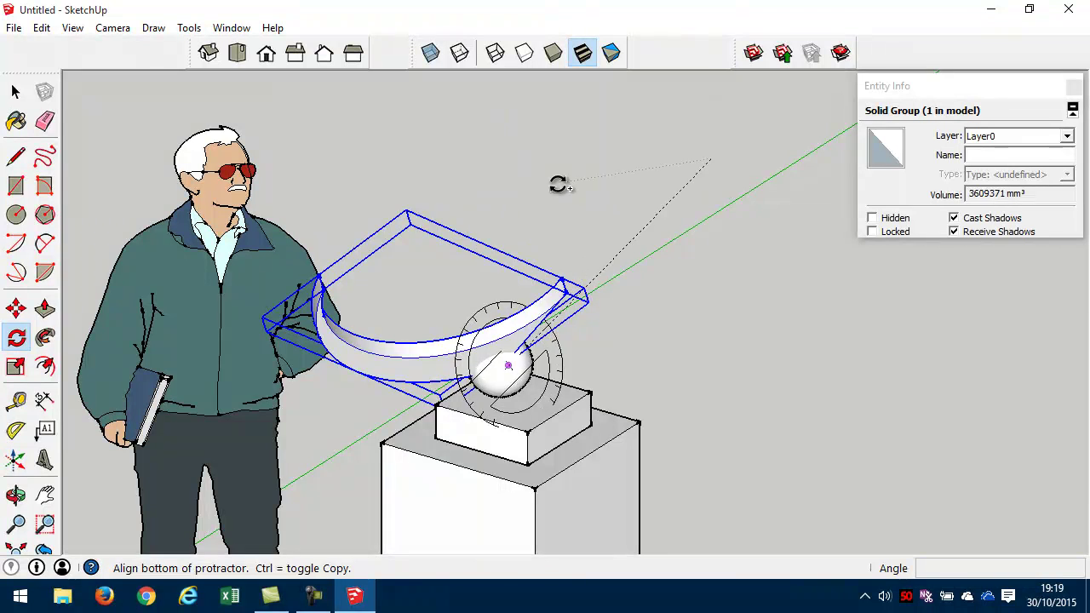
left_click(511, 236)
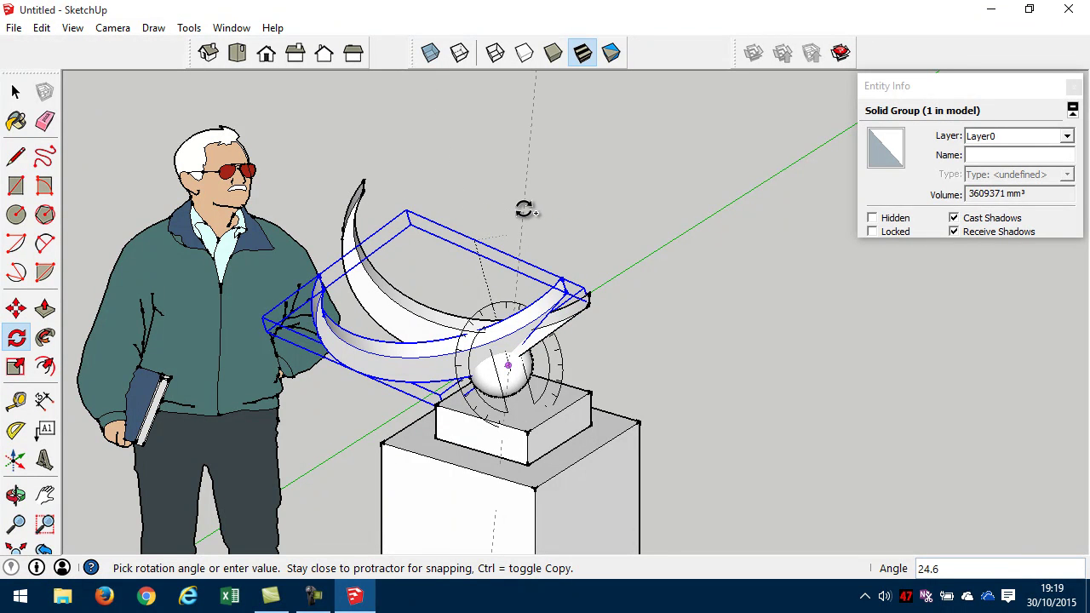
key("ctrl")
left_click(523, 209)
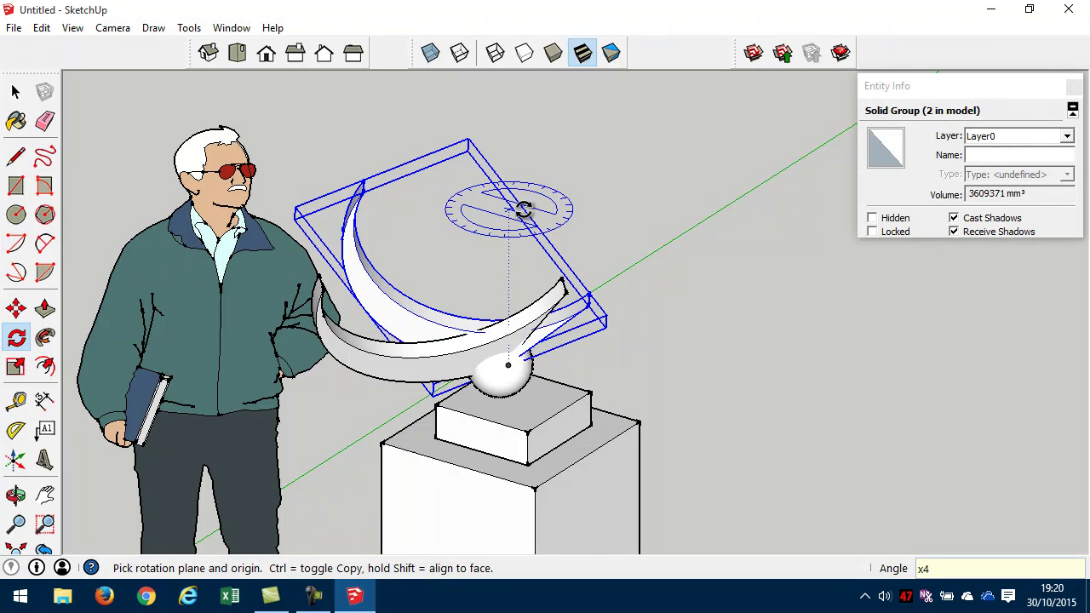
key("Return")
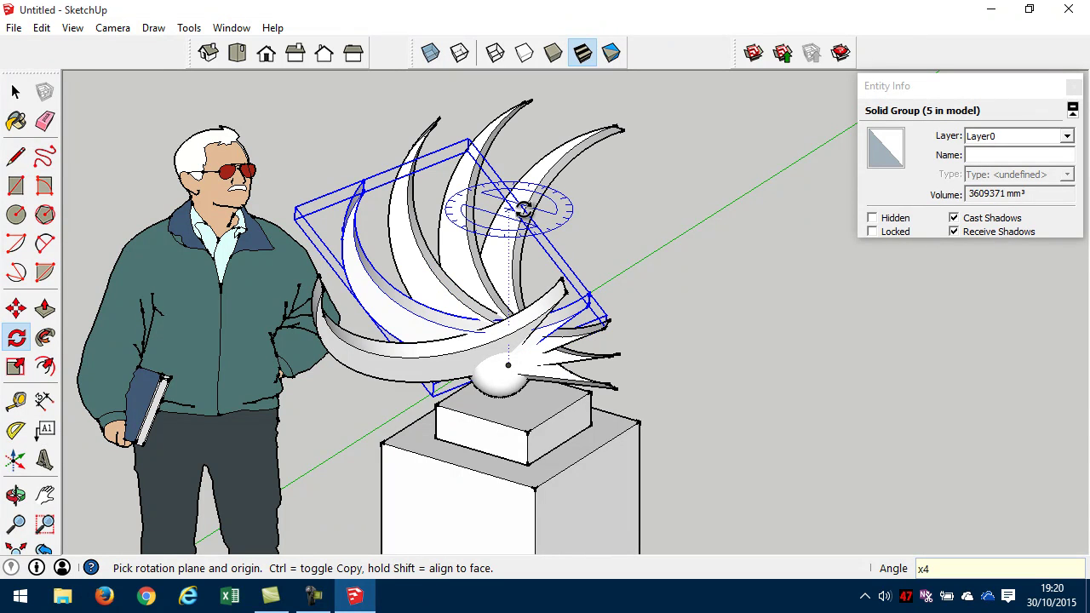
Clear the selection and draw a 200 by 200 mm square on the ground beside the pedestal
left_click(26, 96)
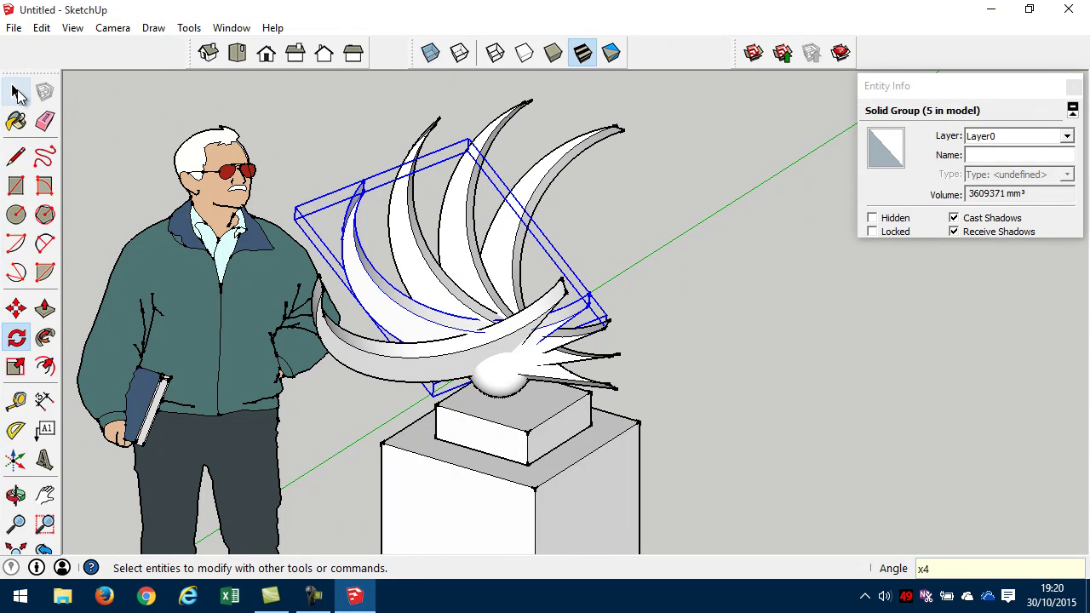
left_click(17, 93)
left_click(717, 459)
scroll(889, 437, "down", 2)
middle_click_drag(837, 422, 612, 339, "shift")
scroll(613, 346, "down", 1)
middle_click_drag(739, 410, 706, 336, "shift")
left_click(15, 185)
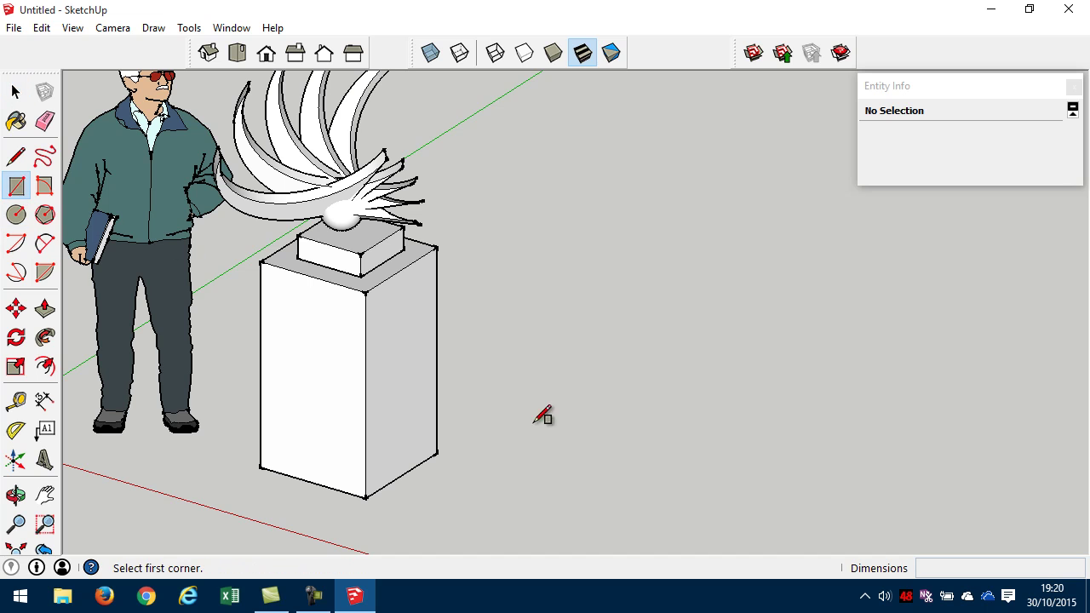
left_click(503, 497)
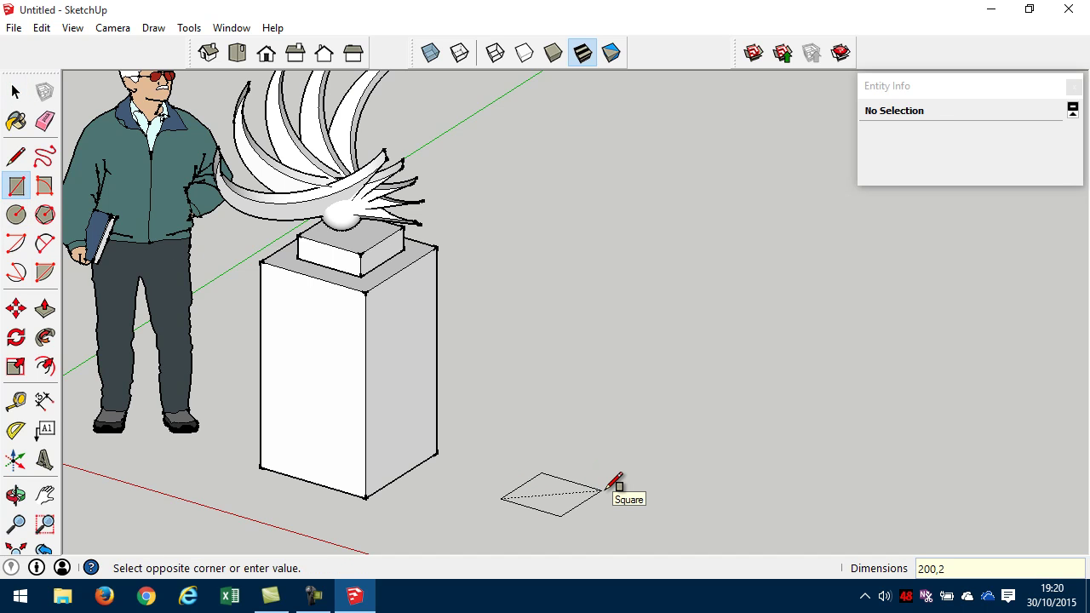
key("Return")
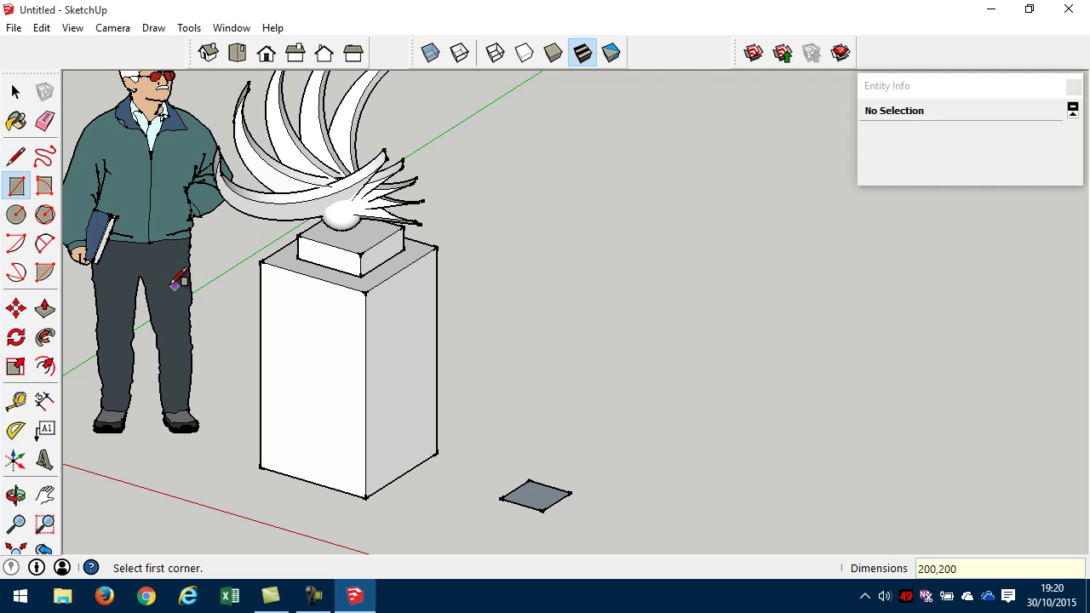
Push/pull the square up 200 mm and make the resulting cube a group
left_click(45, 308)
left_click_drag(547, 509, 551, 487)
key("Return")
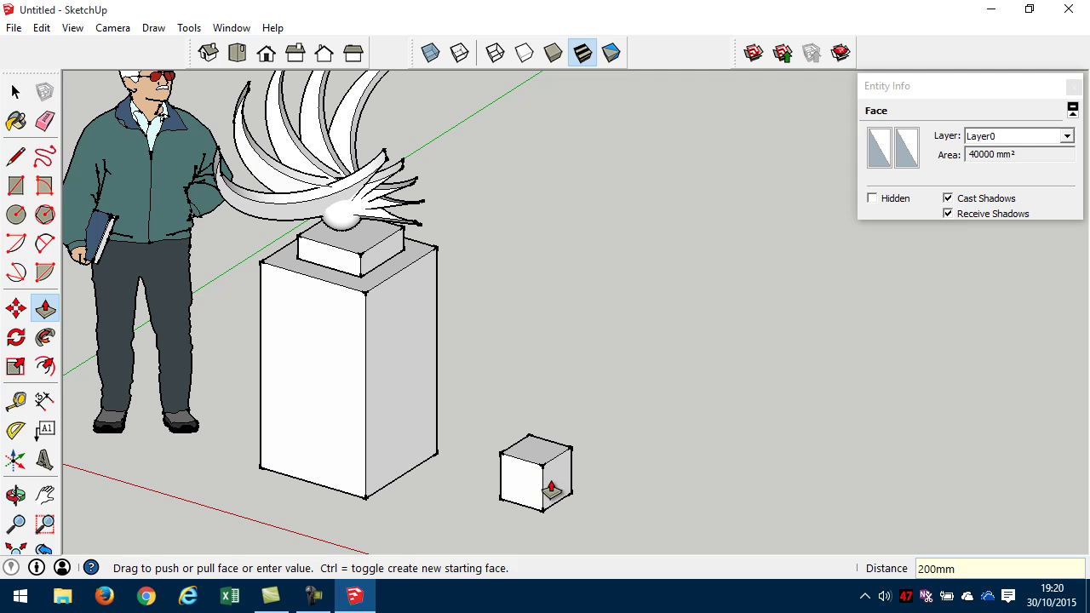
left_click(12, 91)
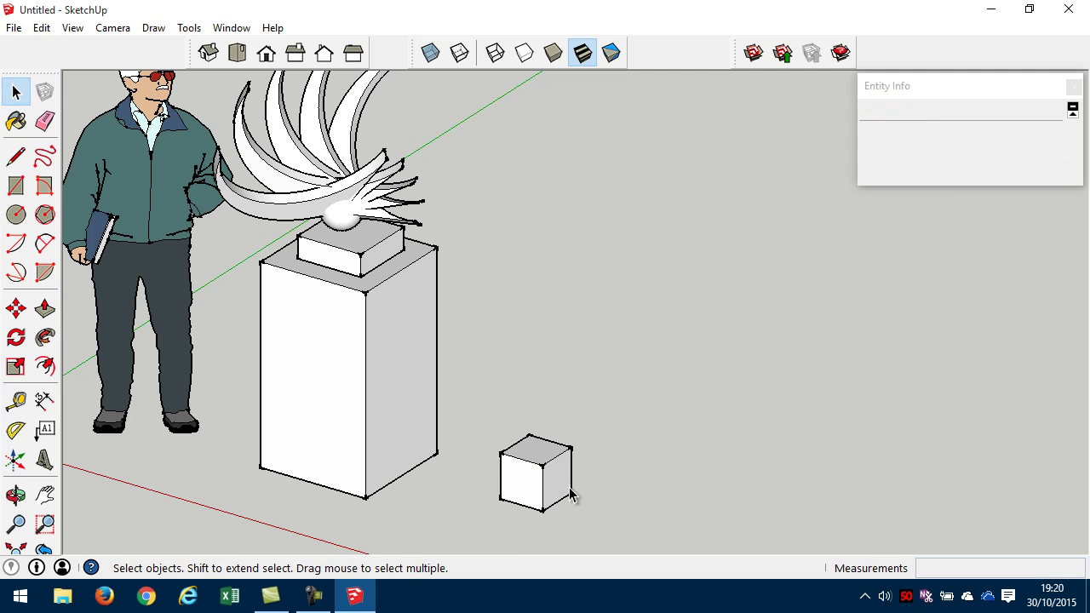
left_click(42, 28)
left_click(90, 356)
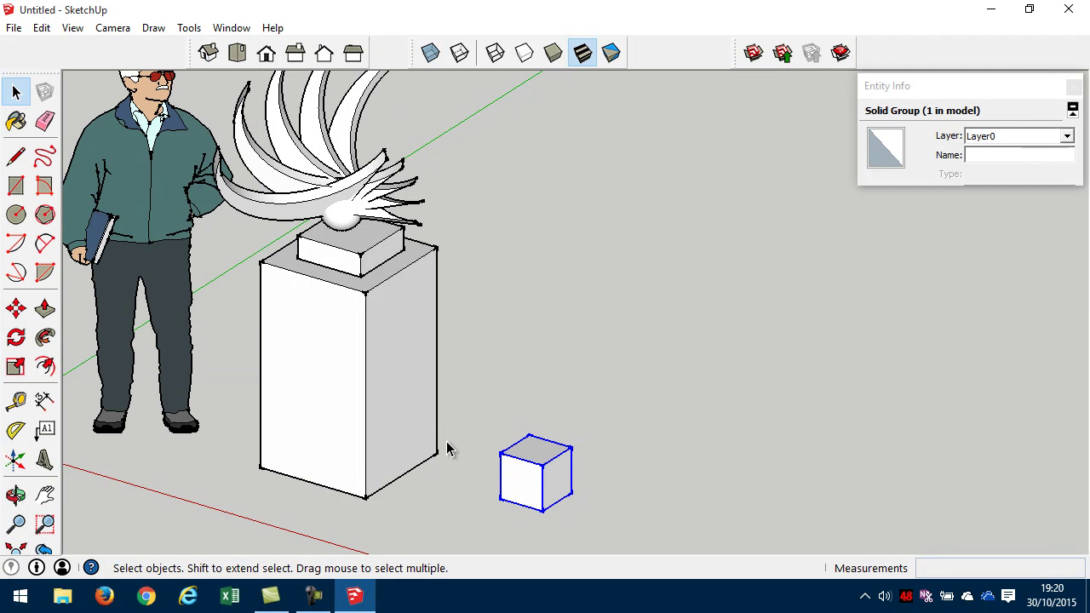
Try a linear array of the cube group, copying it along the green axis with x9, and undo the array
left_click(15, 308)
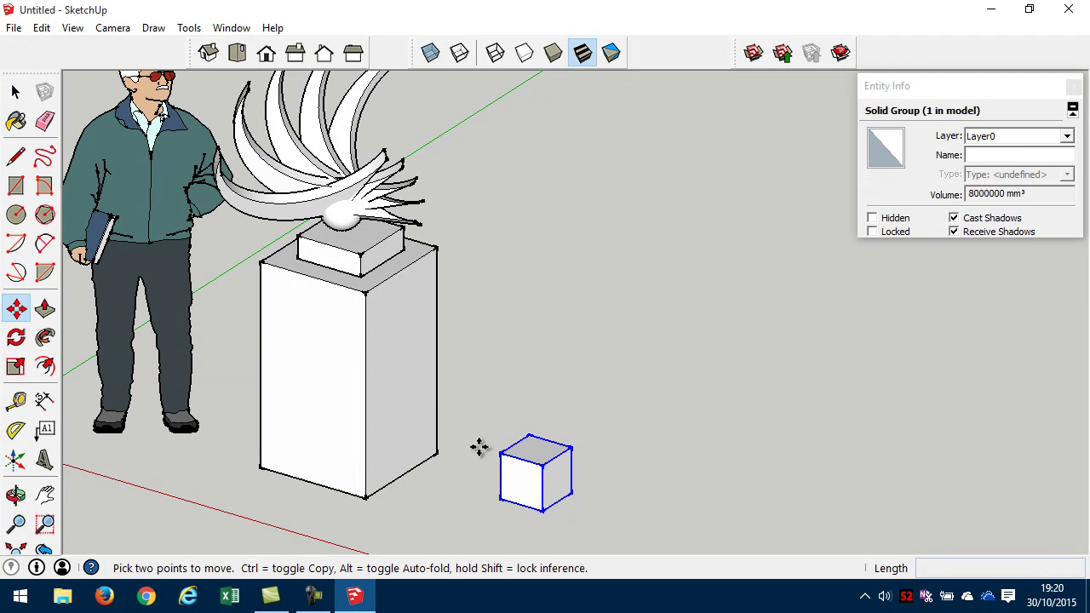
left_click(571, 495)
key("ctrl")
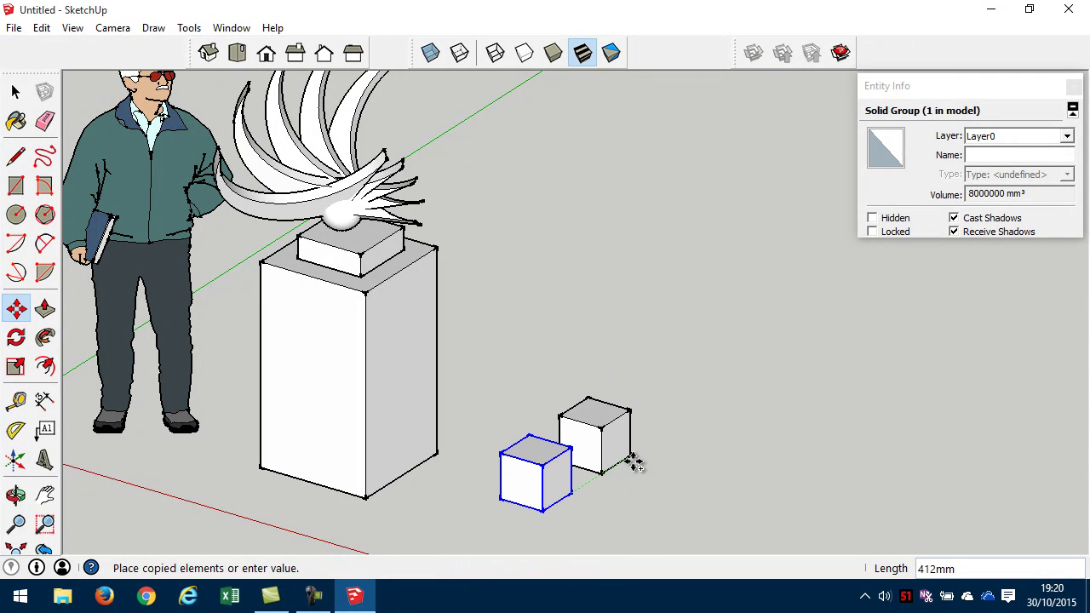
left_click(617, 473)
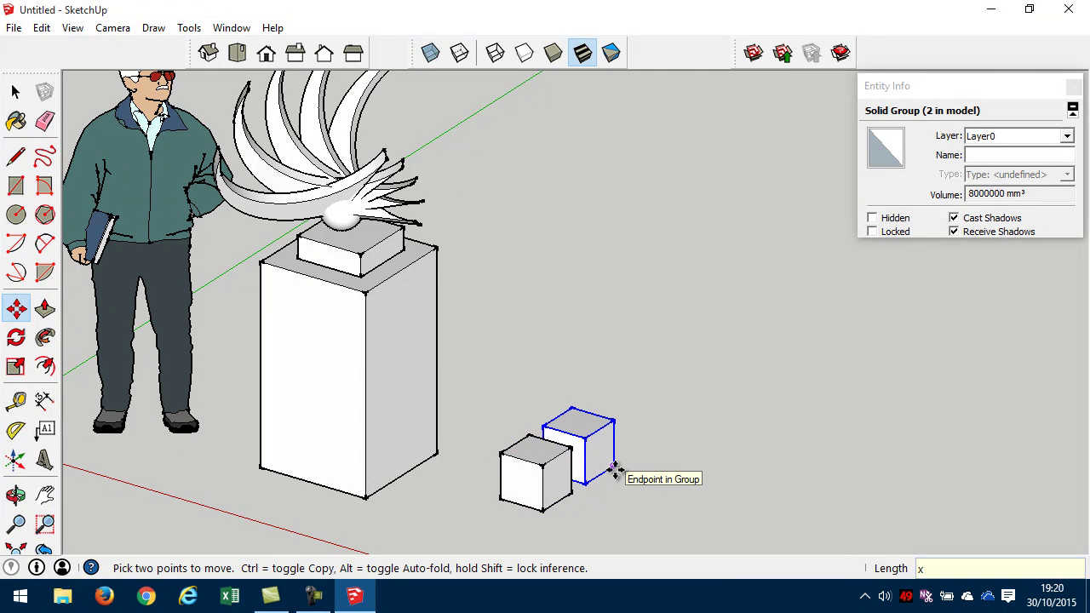
type("x9")
key("Return")
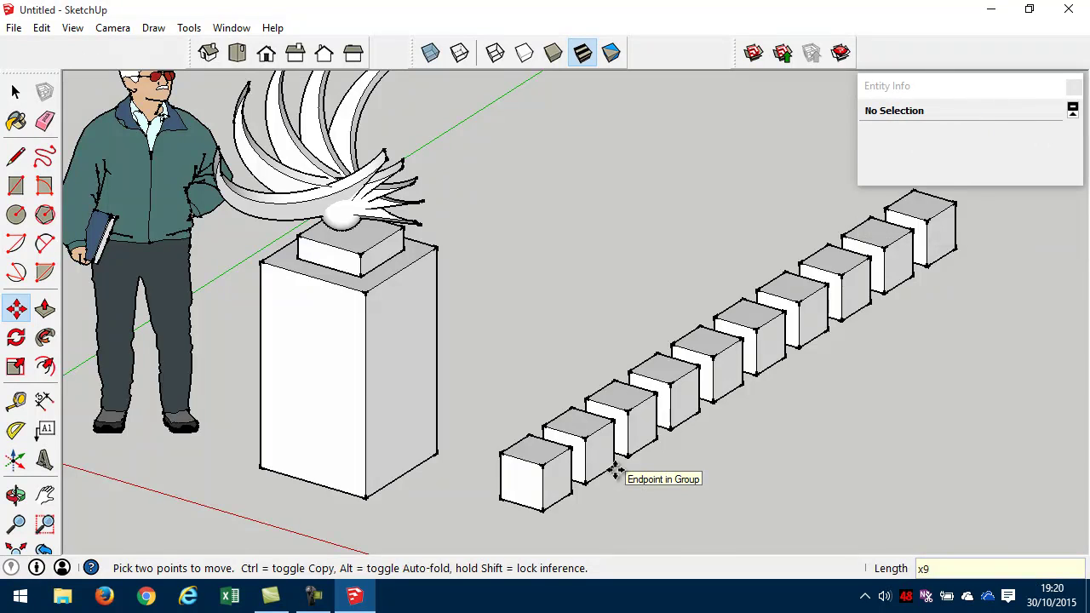
scroll(768, 418, "down", 3)
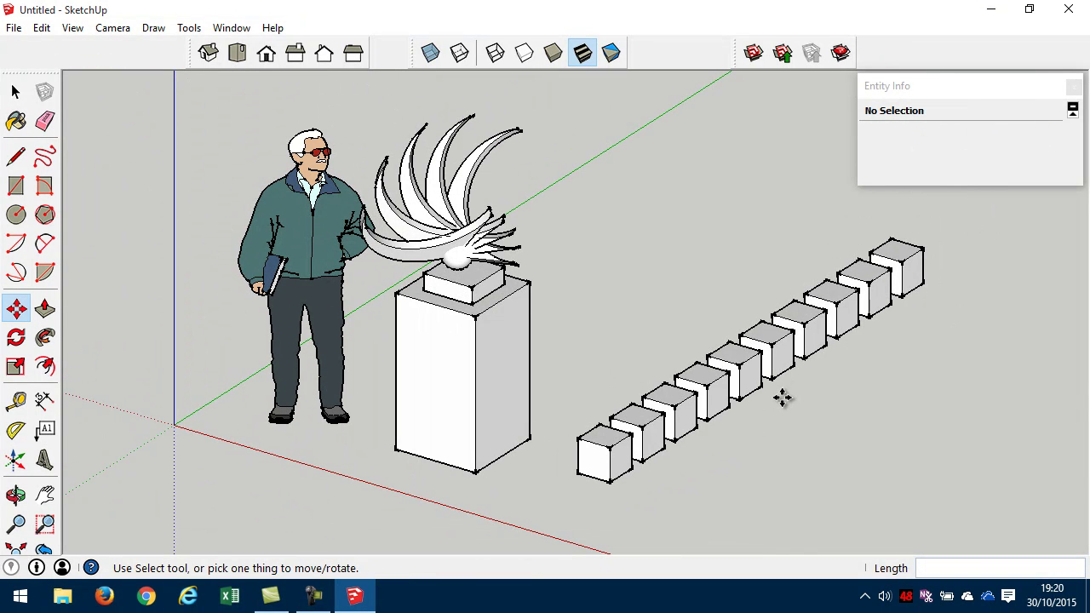
key("ctrl+z")
Rotate-copy the cube group about 19.8 degrees in the ground plane around a point beside it and multiply the copy with x4
left_click(16, 91)
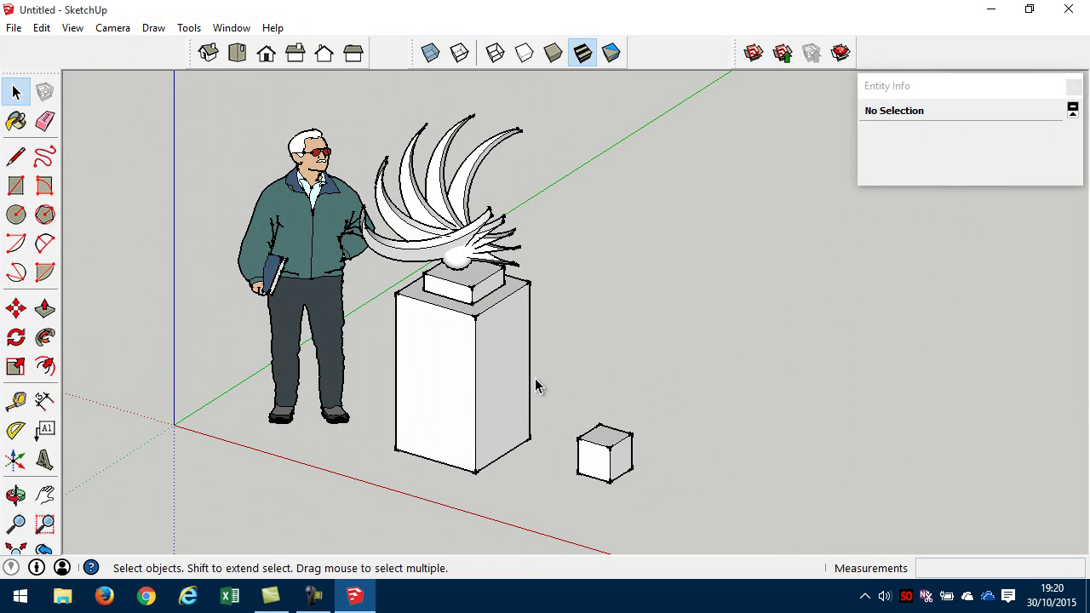
scroll(575, 389, "down", 2)
left_click(601, 448)
scroll(674, 451, "up", 4)
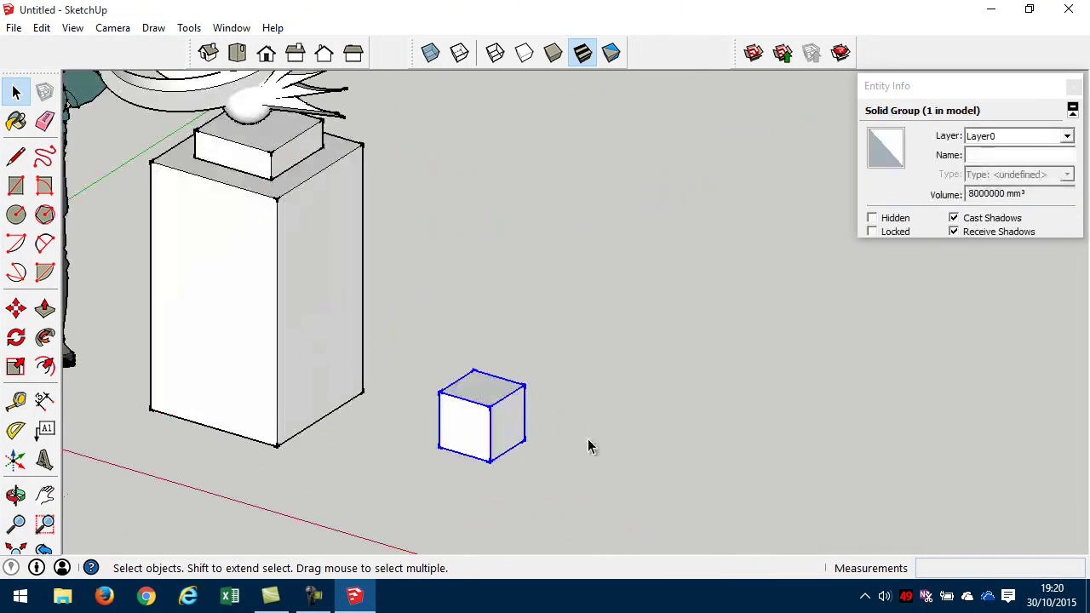
left_click(16, 337)
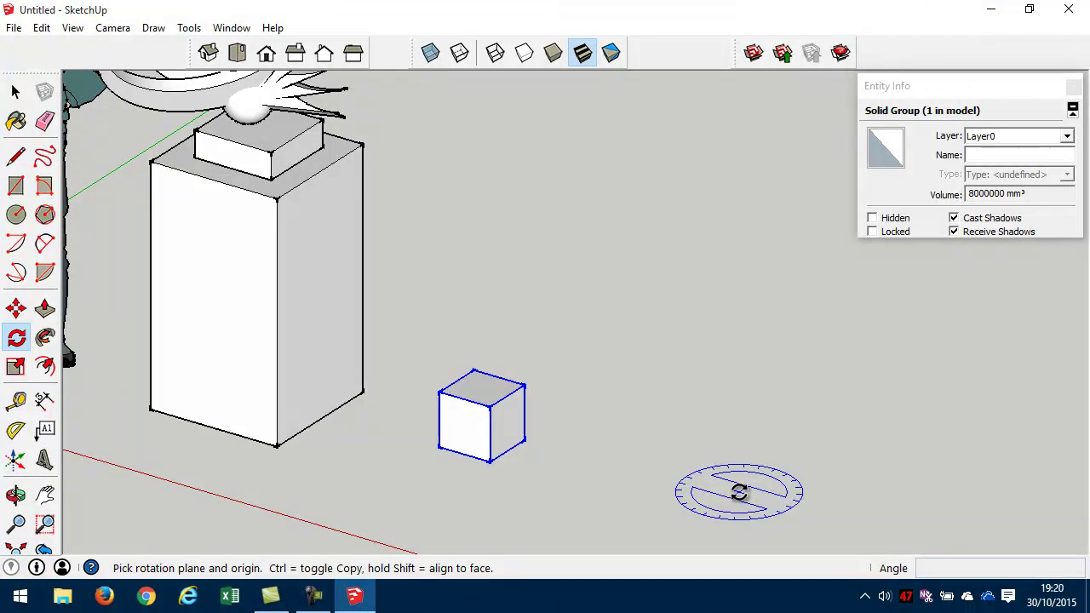
left_click(738, 492)
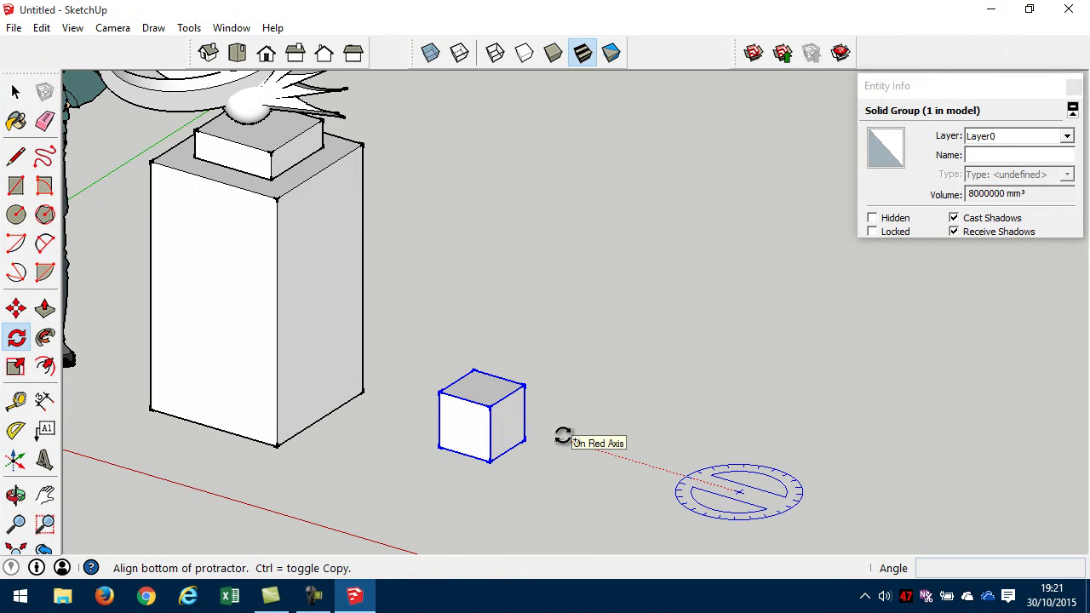
left_click(488, 494)
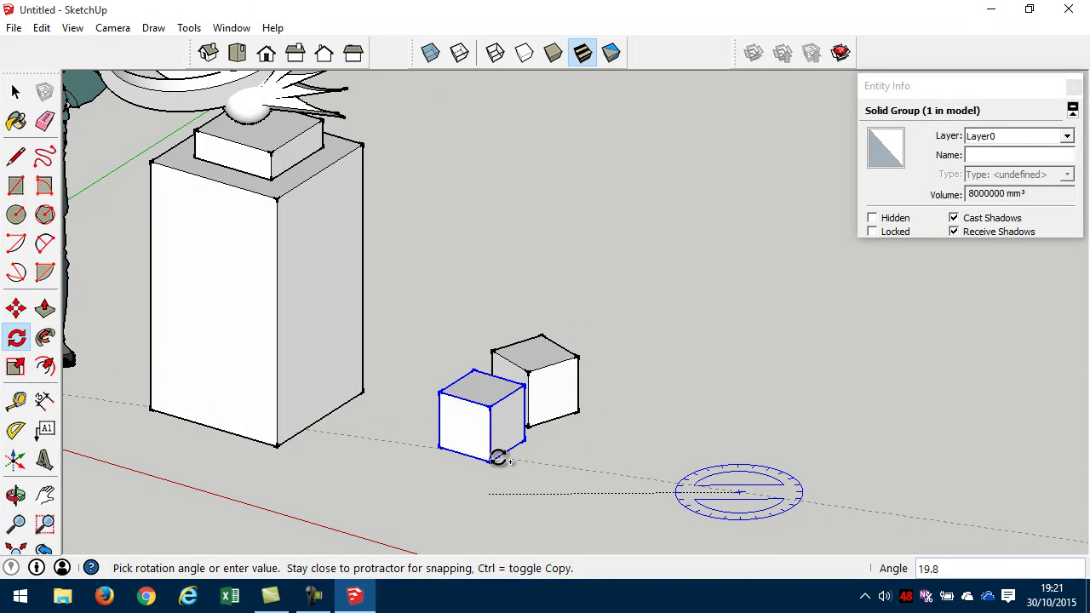
left_click(498, 457)
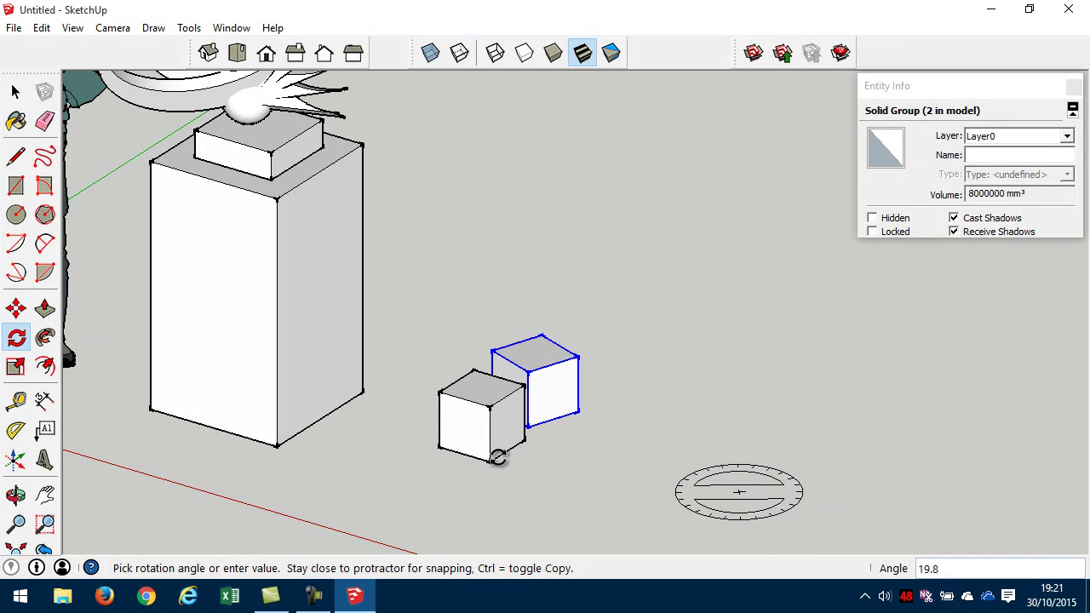
key("Return")
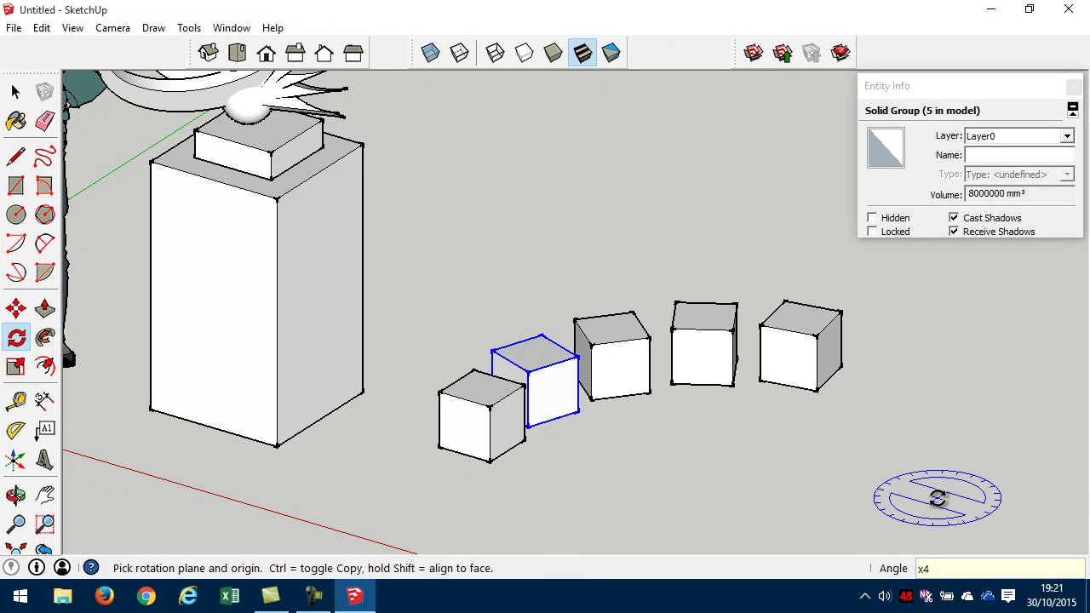
Undo the radial array of cubes and delete the remaining cube beside the pedestal
key("ctrl+z")
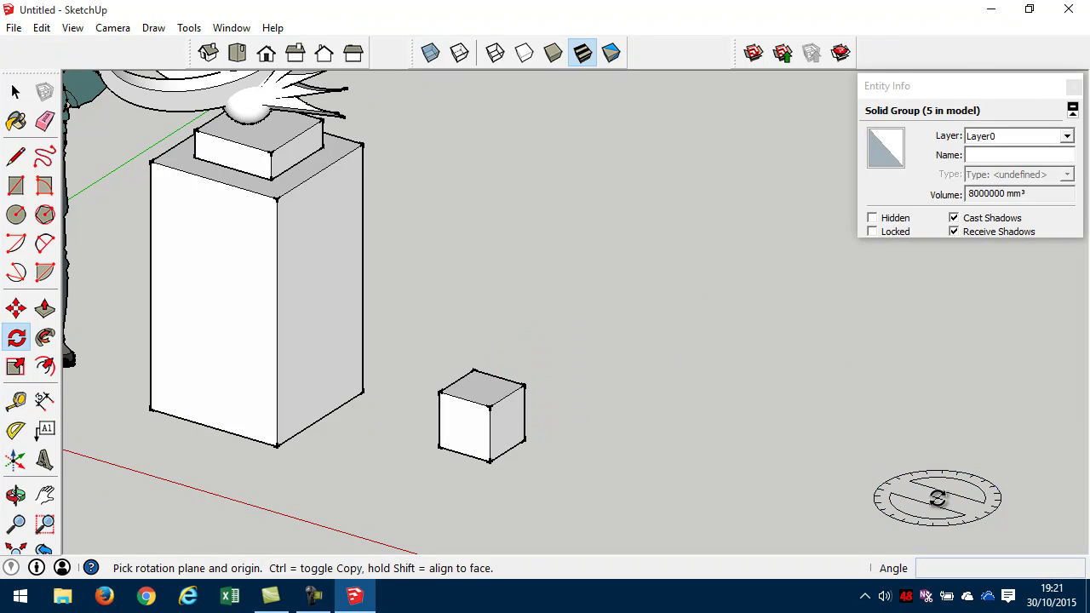
left_click(15, 91)
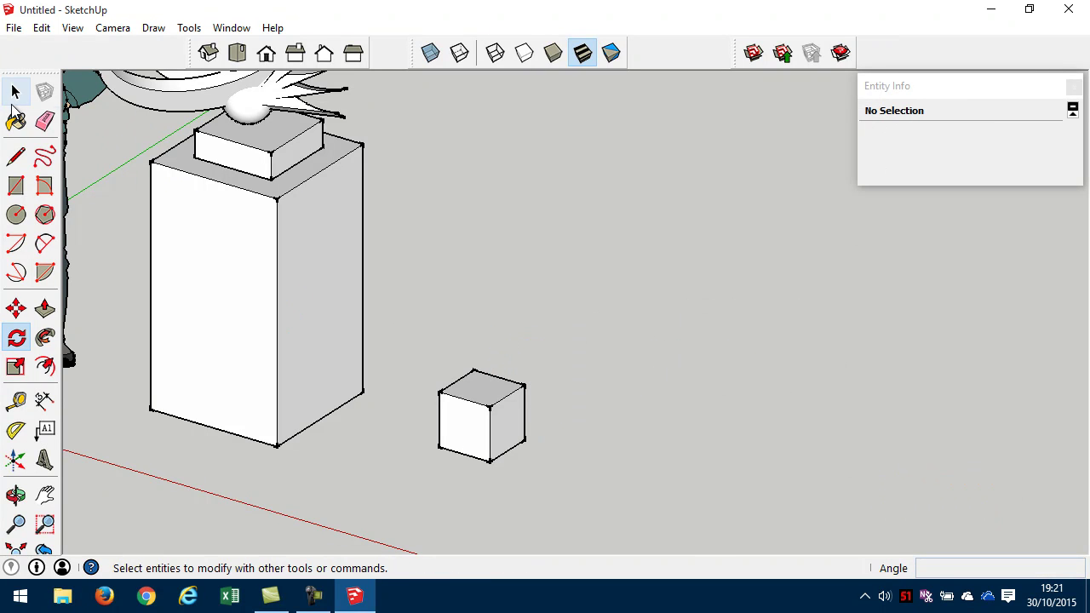
left_click(482, 441)
left_click_drag(396, 337, 645, 531)
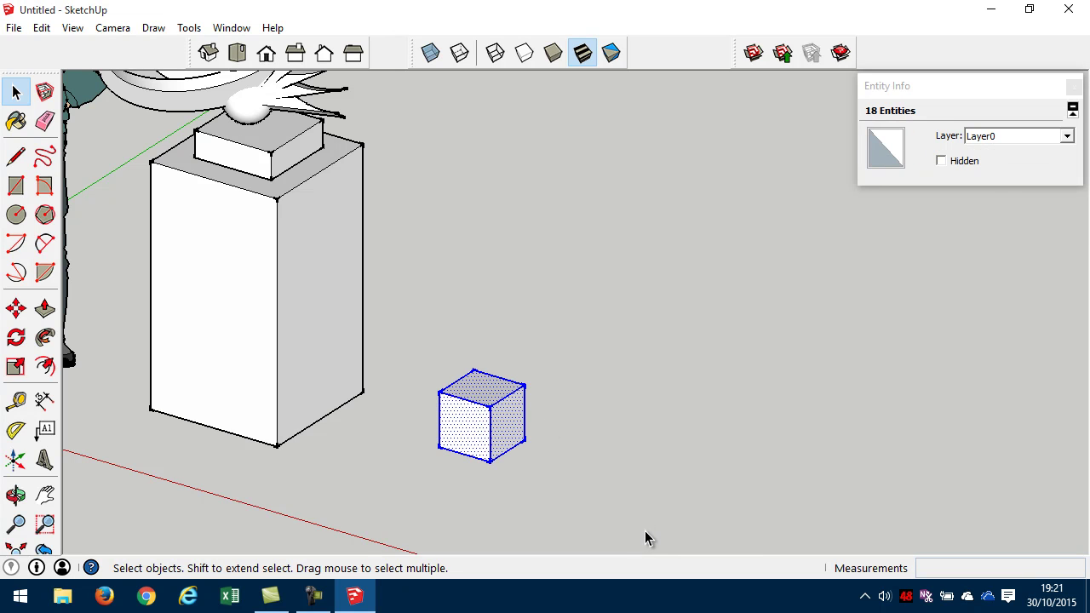
key("Delete")
Examine the crescent fan, sphere and pedestal from several angles next to the standing figure
mouse_move(590, 333)
middle_mouse_down()
mouse_move(261, 139)
mouse_move(433, 273)
mouse_move(202, 217)
mouse_move(253, 220)
mouse_move(389, 341)
mouse_move(475, 448)
mouse_move(499, 418)
mouse_move(262, 376)
mouse_move(638, 343)
mouse_move(390, 340)
mouse_move(922, 383)
mouse_move(810, 408)
mouse_move(357, 382)
mouse_move(557, 306)
middle_mouse_up()
mouse_move(677, 305)
middle_mouse_down()
mouse_move(323, 312)
mouse_move(490, 298)
mouse_move(706, 372)
mouse_move(578, 343)
middle_mouse_up()
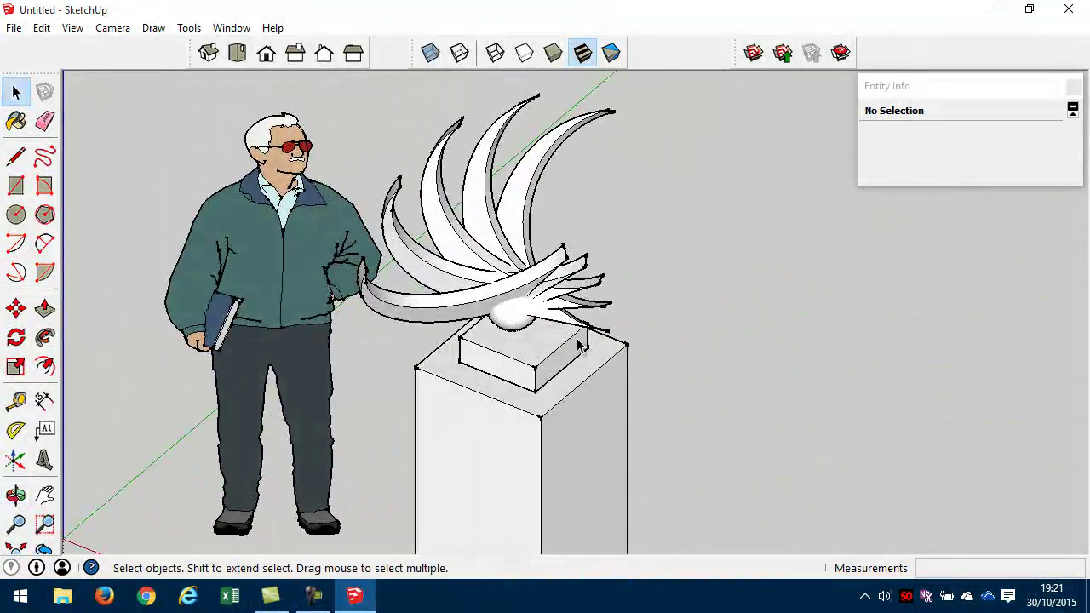
scroll(523, 317, "up", 2)
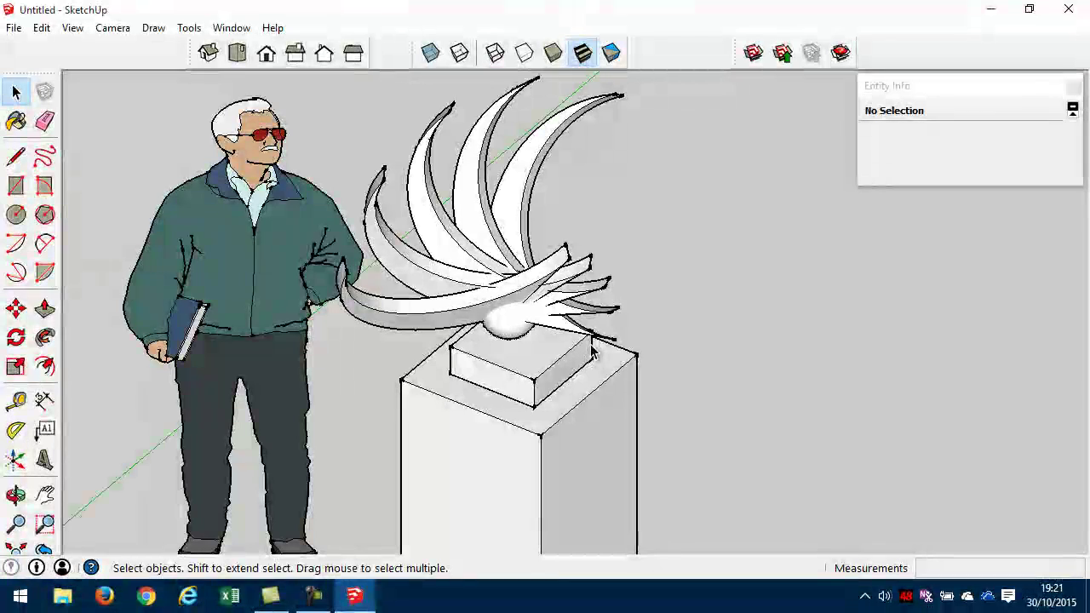
mouse_move(548, 354)
middle_mouse_down()
mouse_move(515, 324)
mouse_move(530, 168)
middle_mouse_up()
middle_click_drag(542, 205, 610, 238)
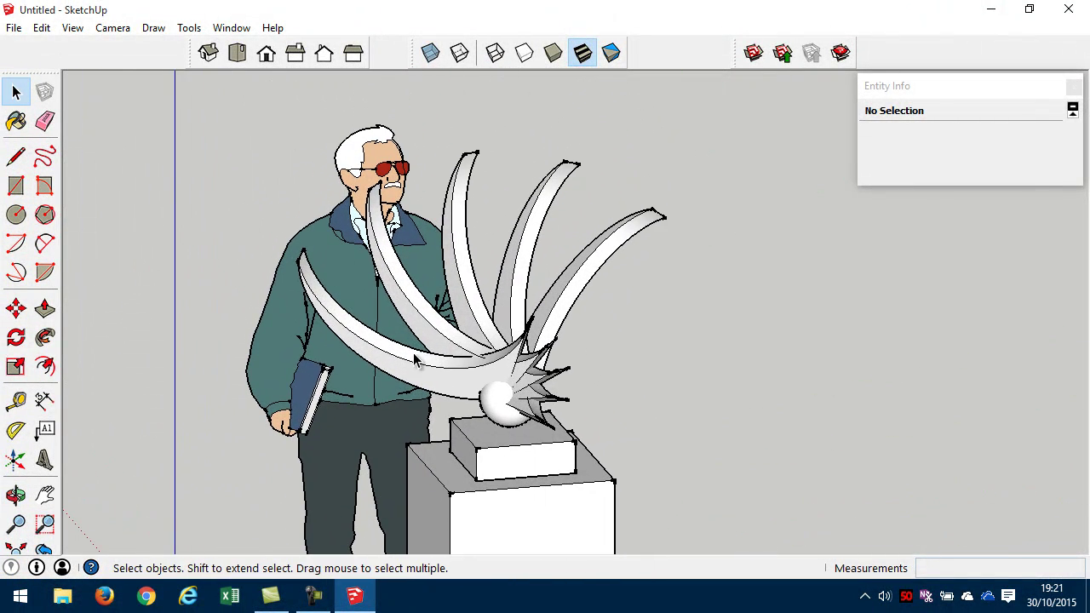
middle_click_drag(444, 391, 504, 412)
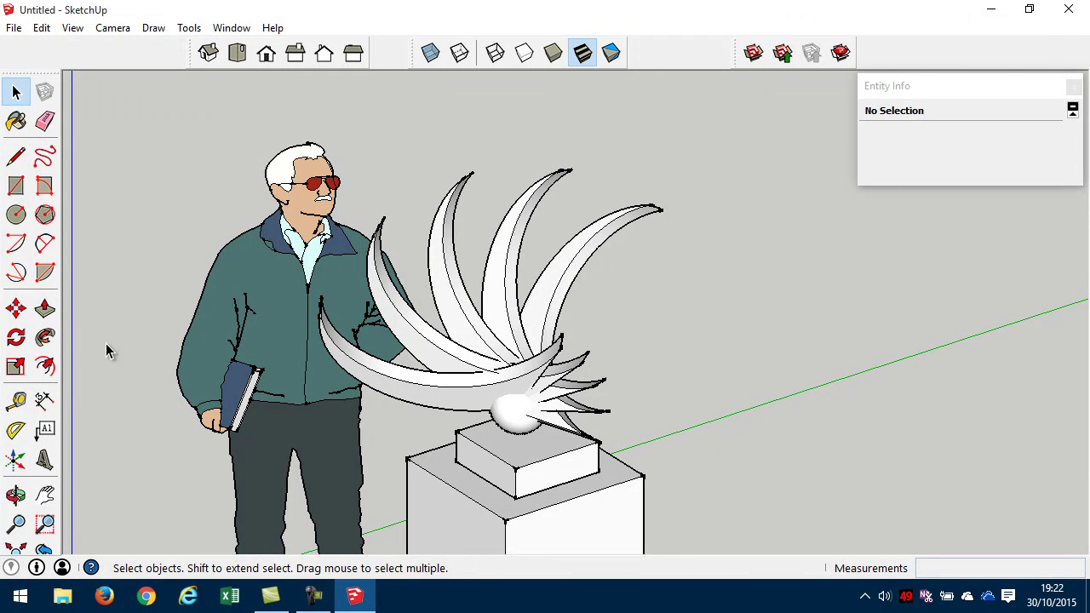
key("o")
mouse_move(525, 414)
left_mouse_down()
mouse_move(708, 445)
mouse_move(632, 440)
left_mouse_up()
key("space")
mouse_move(670, 432)
middle_mouse_down()
mouse_move(537, 447)
mouse_move(545, 417)
middle_mouse_up()
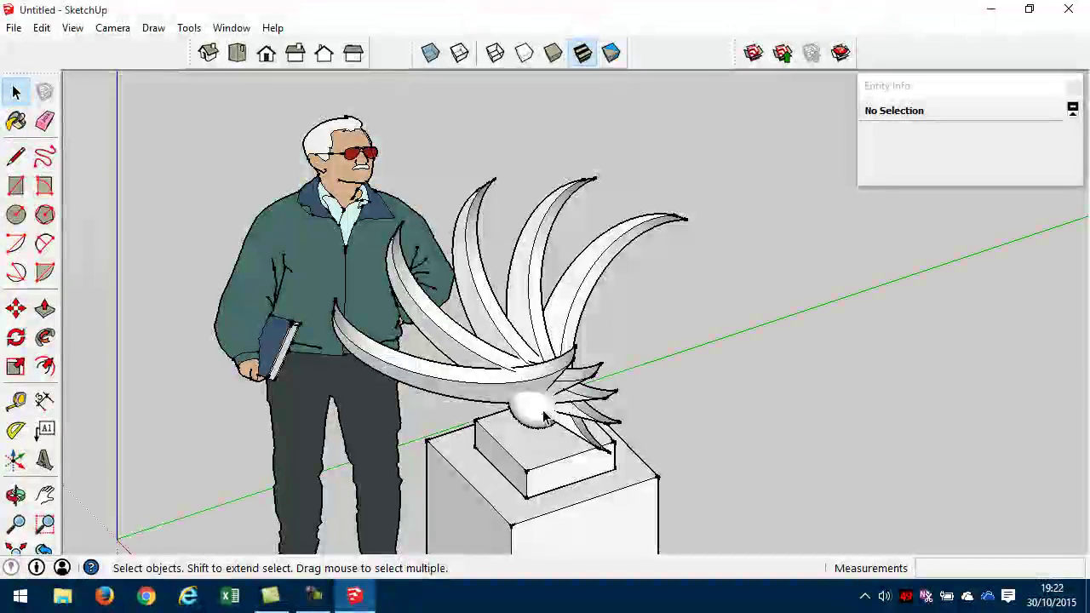
mouse_move(575, 400)
middle_mouse_down()
mouse_move(625, 397)
mouse_move(230, 353)
mouse_move(314, 333)
mouse_move(742, 376)
mouse_move(795, 394)
mouse_move(690, 348)
mouse_move(572, 372)
mouse_move(649, 403)
mouse_move(599, 285)
mouse_move(574, 357)
mouse_move(726, 339)
mouse_move(622, 367)
mouse_move(613, 301)
mouse_move(608, 309)
middle_mouse_up()
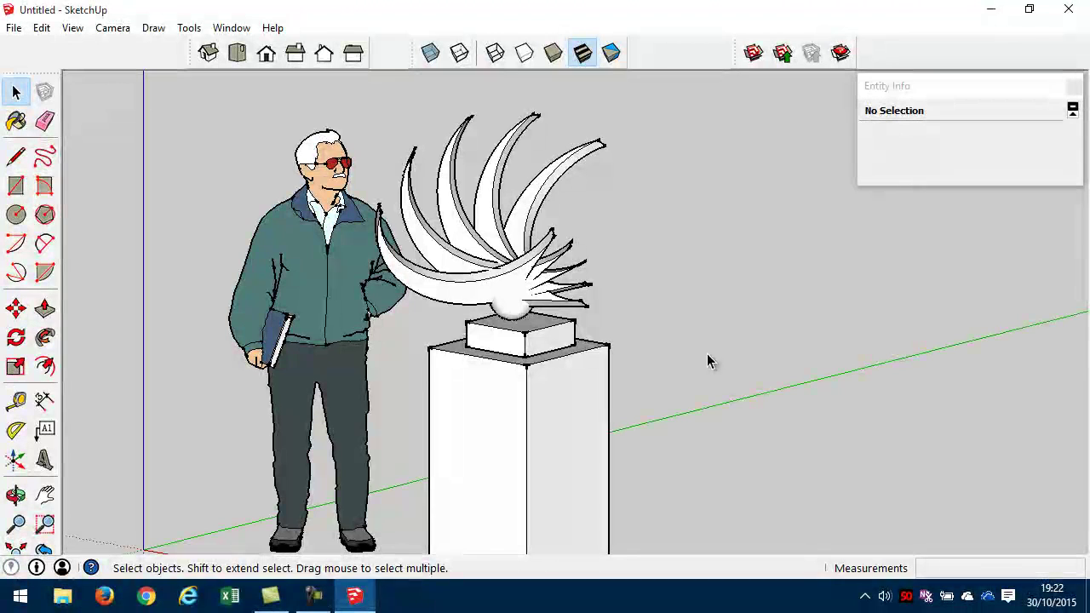
Switch the camera from parallel projection to Perspective and frame the sculpture beside the standing figure
left_click(74, 28)
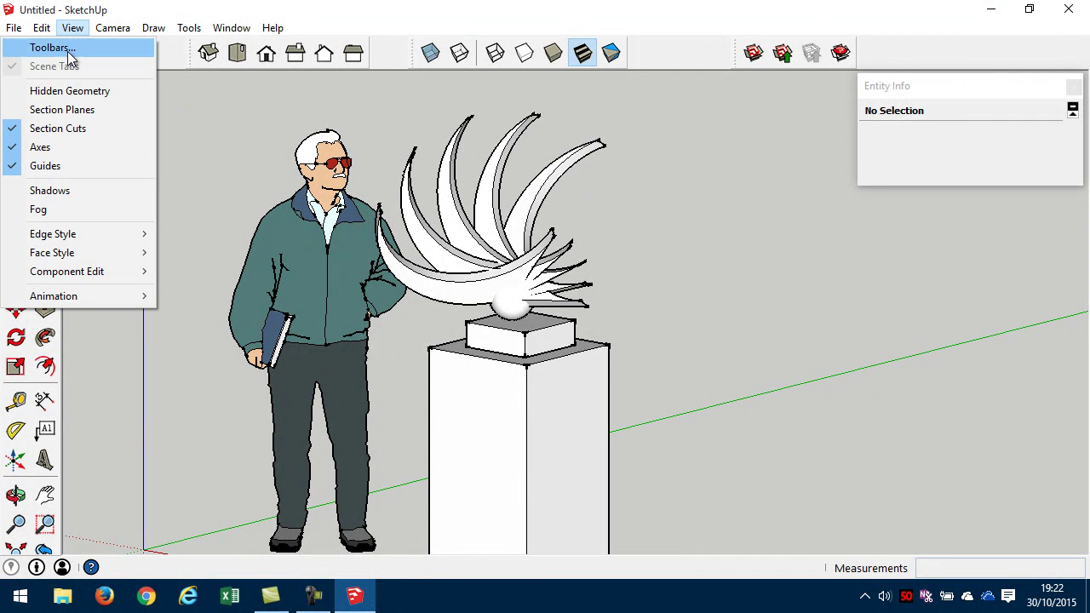
mouse_move(106, 32)
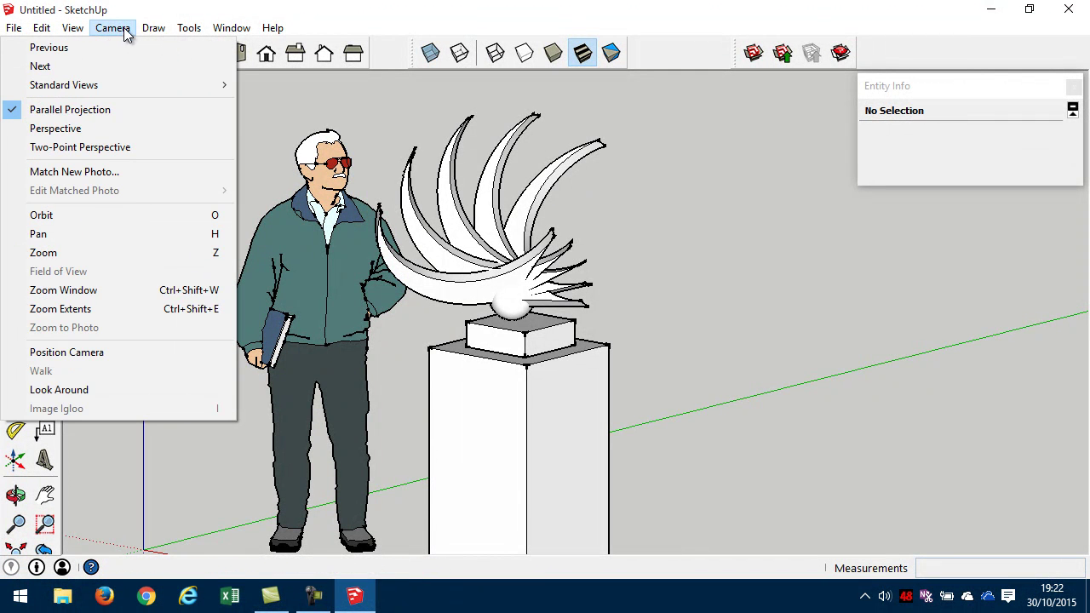
left_click(80, 128)
scroll(581, 322, "up", 5)
mouse_move(581, 322)
left_mouse_down()
mouse_move(746, 326)
mouse_move(483, 318)
left_mouse_up()
middle_click_drag(485, 318, 586, 485)
mouse_move(599, 267)
middle_mouse_down()
mouse_move(594, 365)
mouse_move(701, 411)
mouse_move(801, 421)
mouse_move(602, 395)
mouse_move(593, 380)
mouse_move(633, 437)
mouse_move(622, 279)
mouse_move(426, 366)
mouse_move(757, 380)
mouse_move(828, 372)
mouse_move(503, 363)
mouse_move(477, 377)
middle_mouse_up()
scroll(594, 365, "down", 3)
scroll(411, 373, "up", 5)
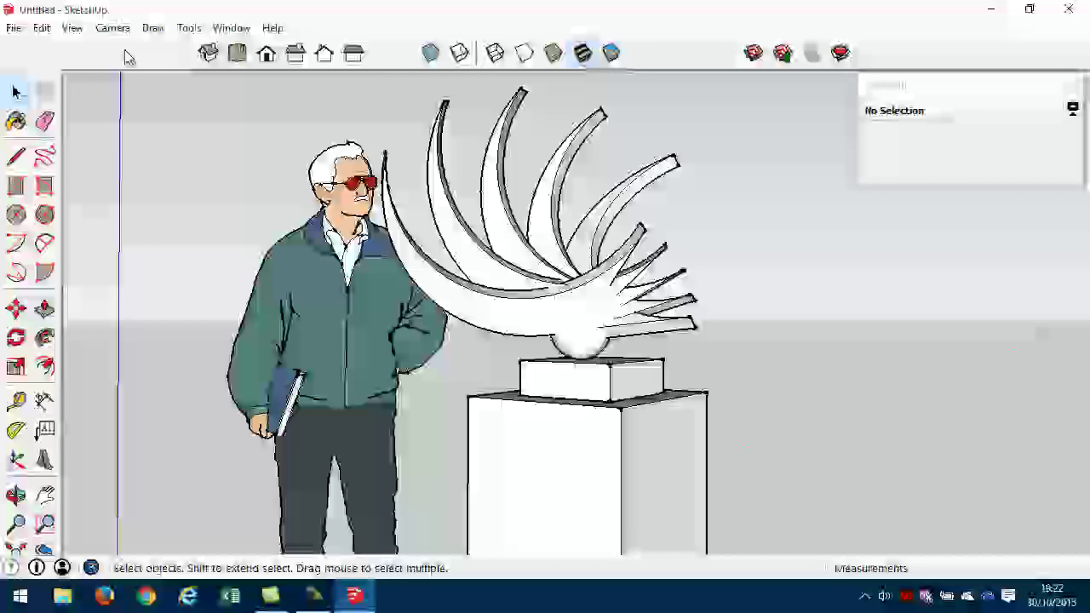
Turn off the Edges and Profiles edge styles so that the model is displayed without outlines
left_click(72, 27)
mouse_move(73, 239)
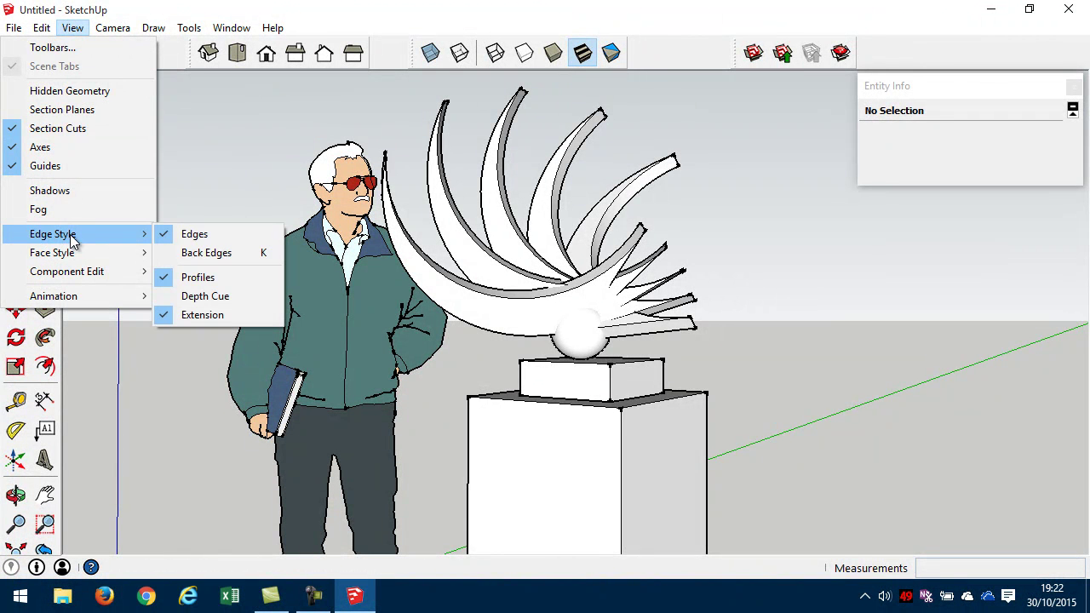
left_click(236, 242)
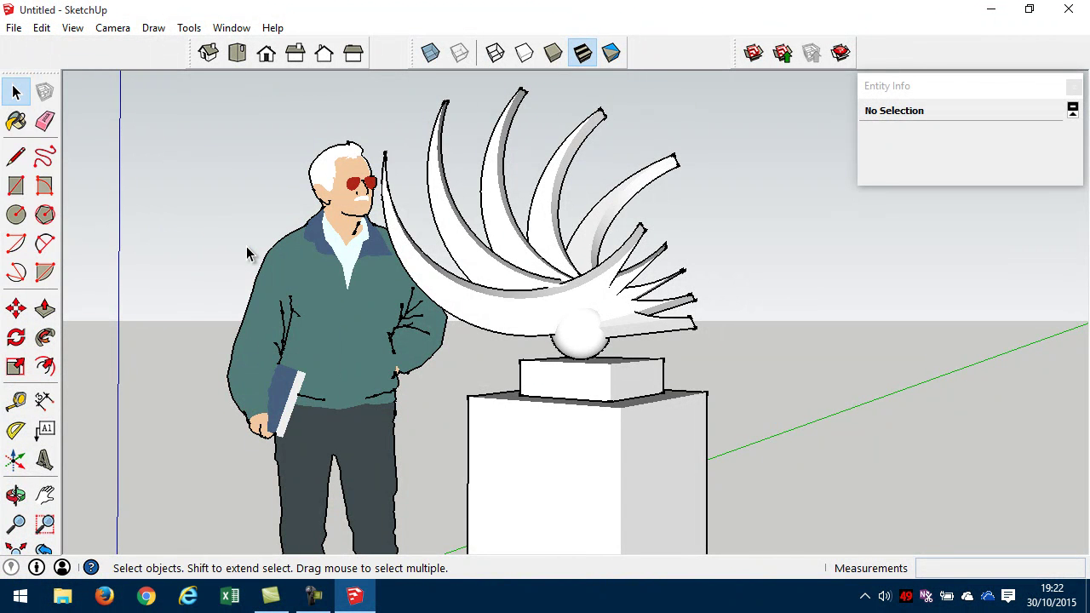
middle_click_drag(434, 367, 418, 412)
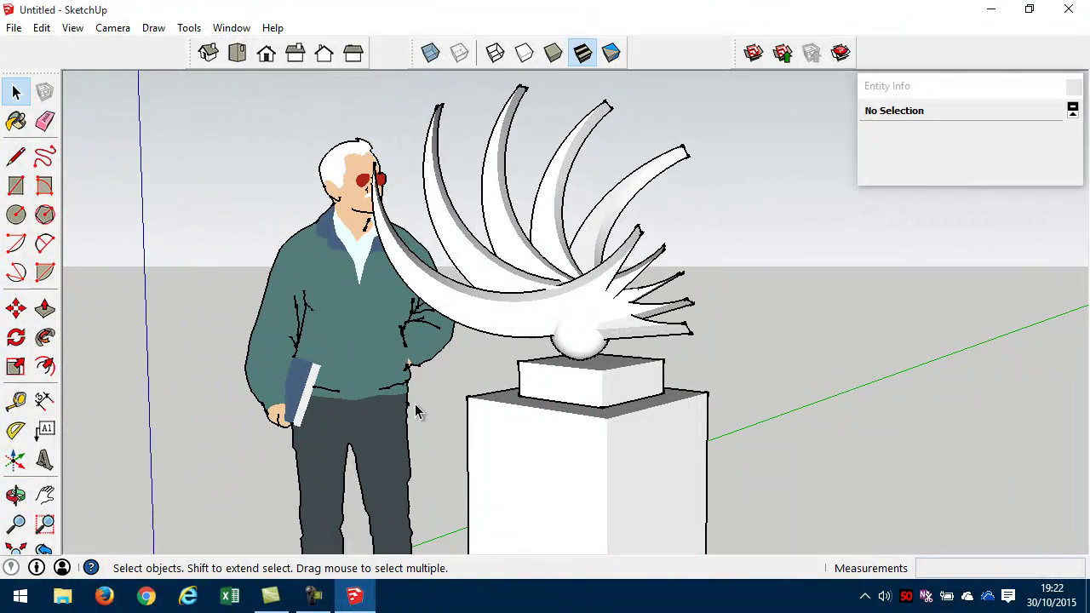
left_click(73, 28)
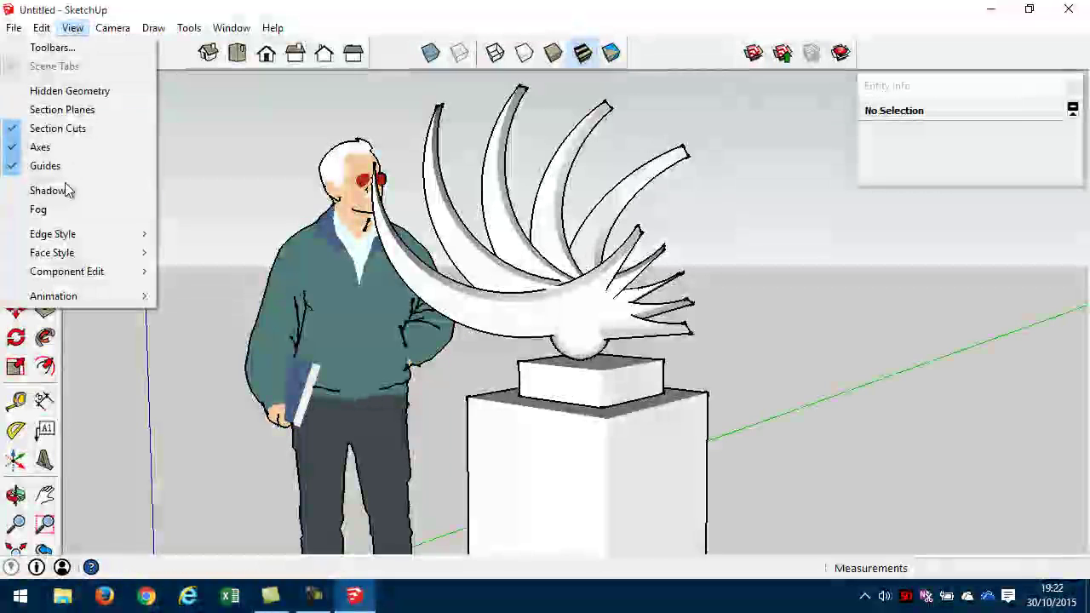
mouse_move(63, 234)
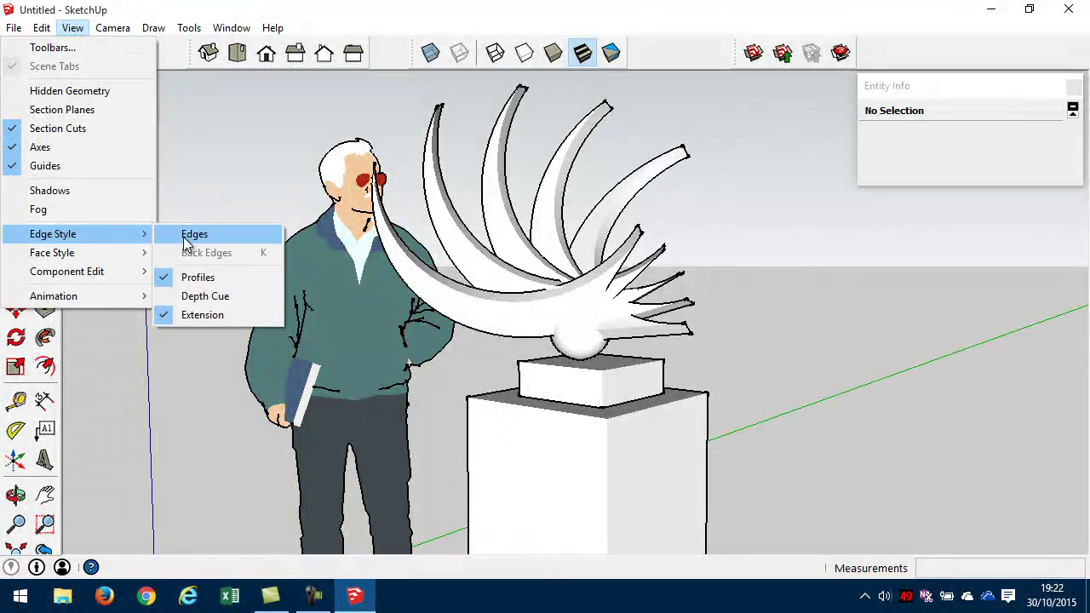
left_click(209, 283)
key("o")
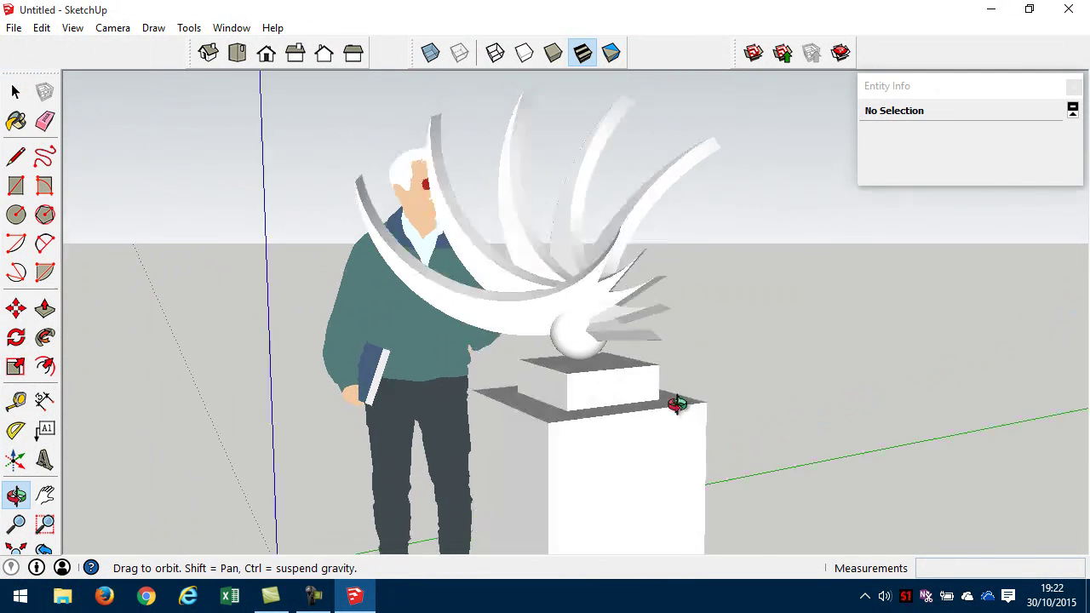